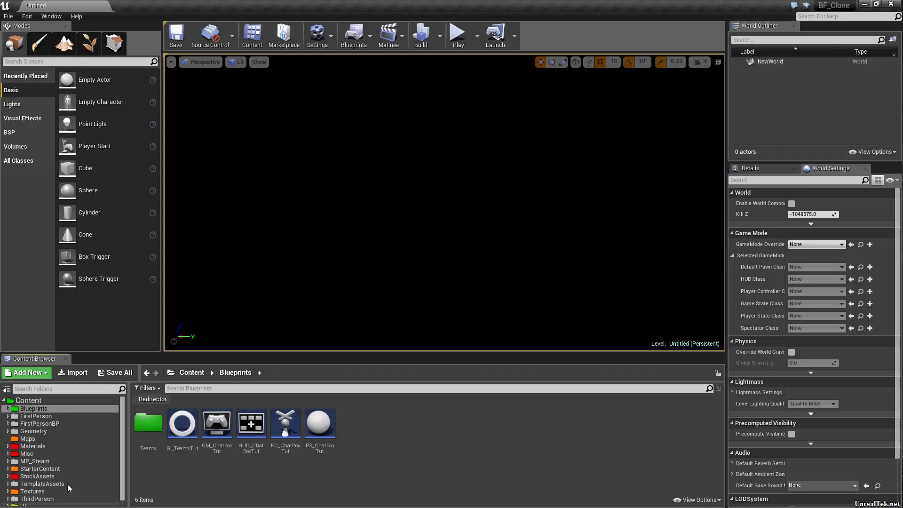
- Examine the contents of the FirstPerson, FirstPersonBP, Geometry, MP_Steam, Blueprints and UI folders
click(65, 417)
shift+click(63, 430)
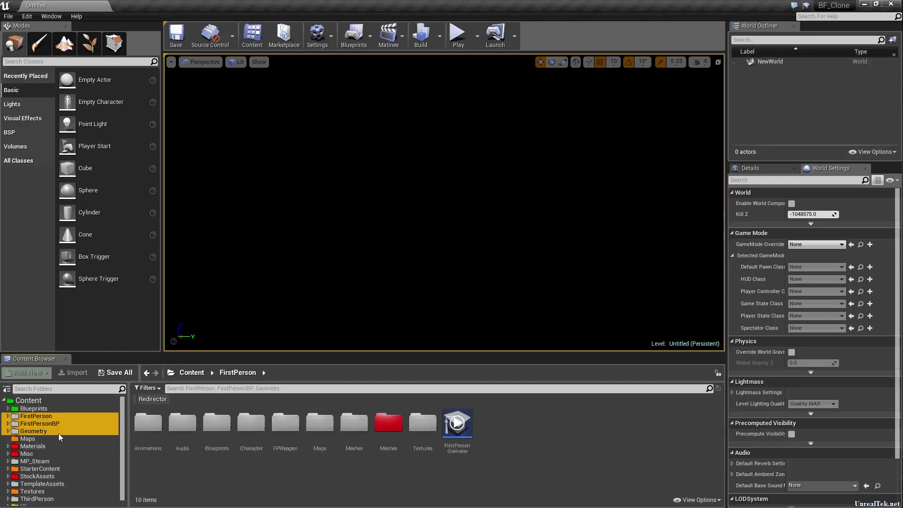
scroll(59, 433, down, 1)
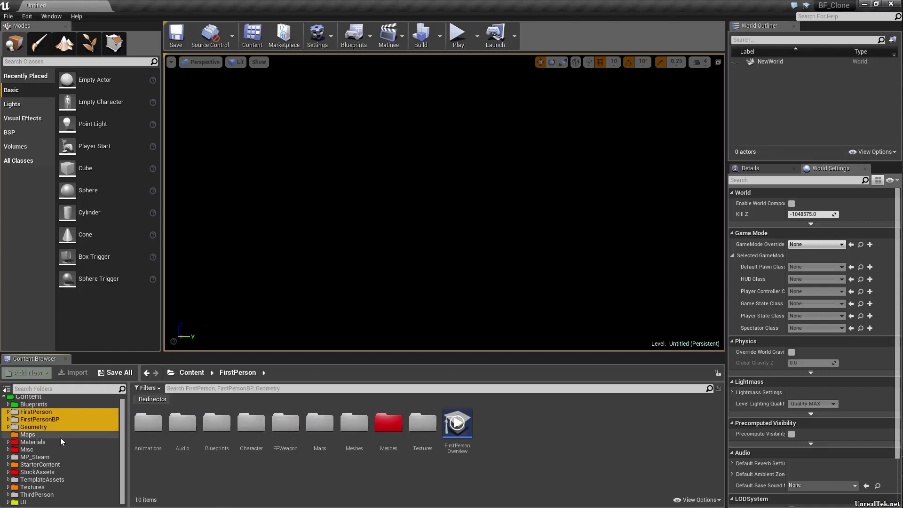
click(55, 458)
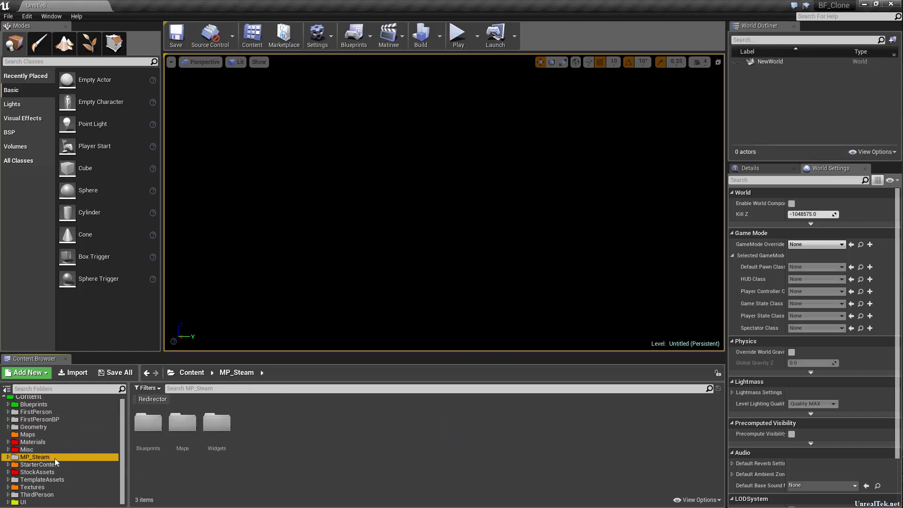
click(50, 400)
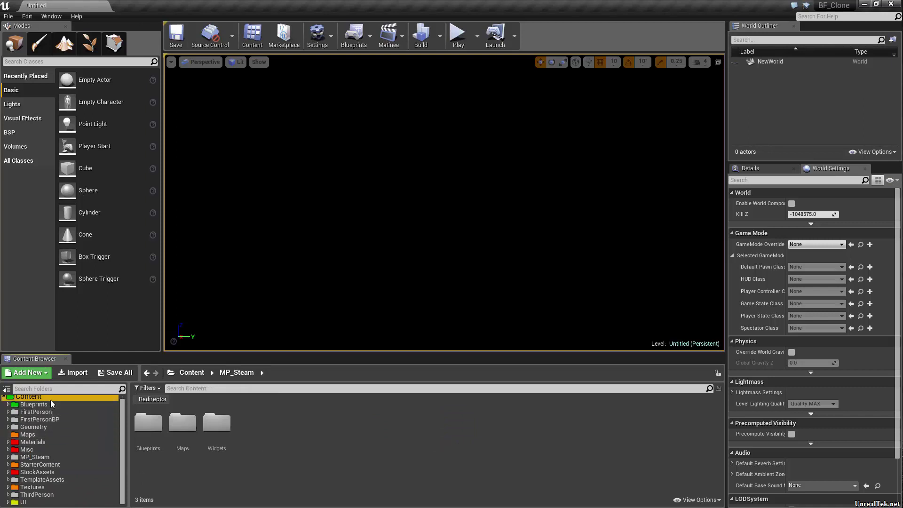
click(51, 404)
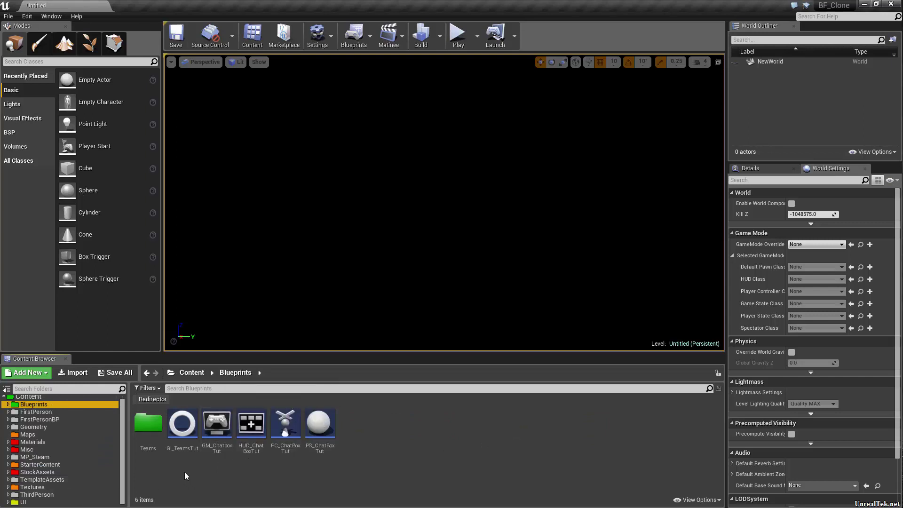
click(57, 502)
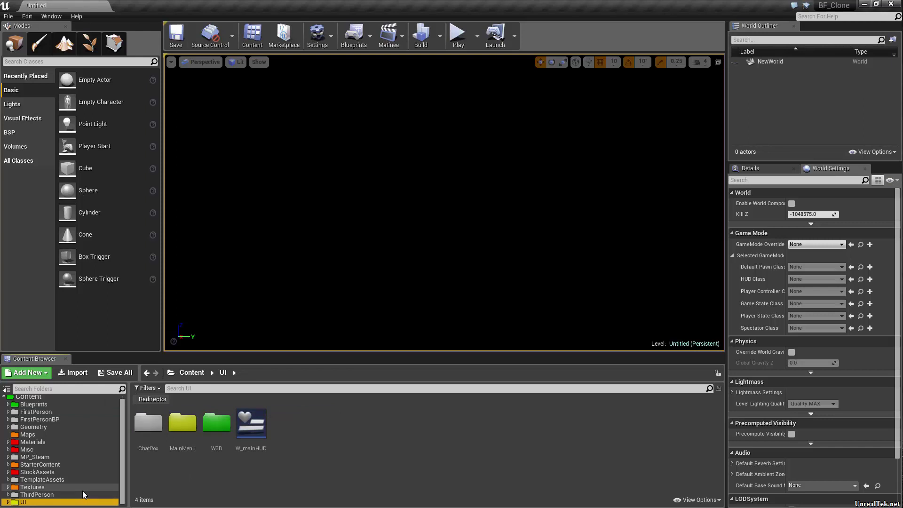
scroll(80, 492, up, 1)
scroll(80, 492, down, 1)
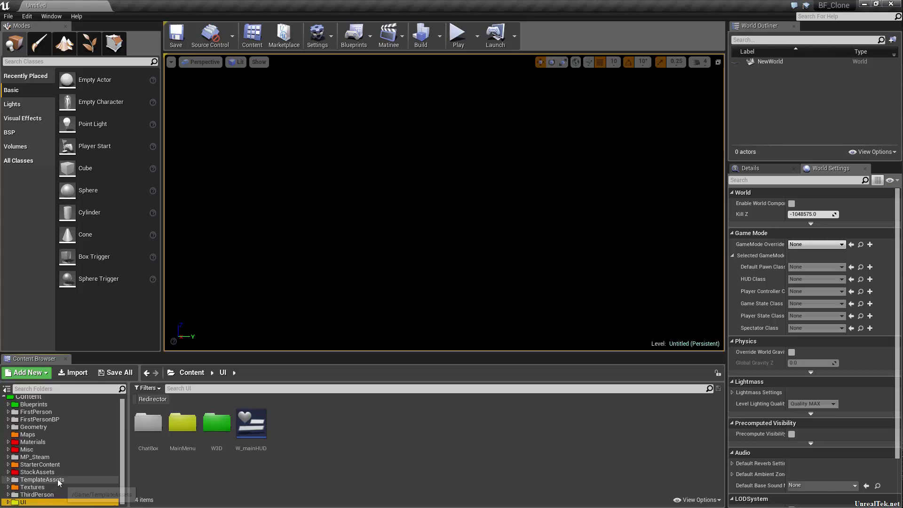
- Compare the contents of the StockAssets and TemplateAssets folders, and open the FirstPerson folder
scroll(60, 464, up, 1)
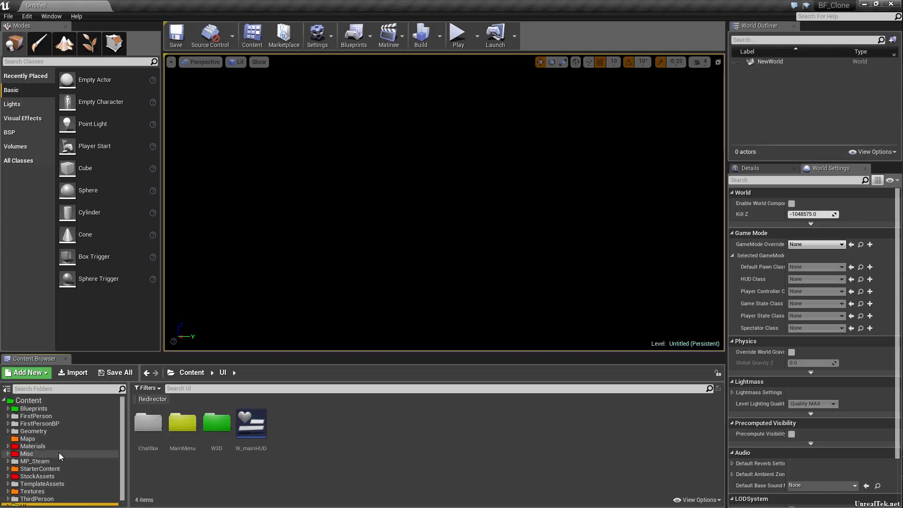
scroll(61, 460, down, 1)
click(61, 479)
click(61, 472)
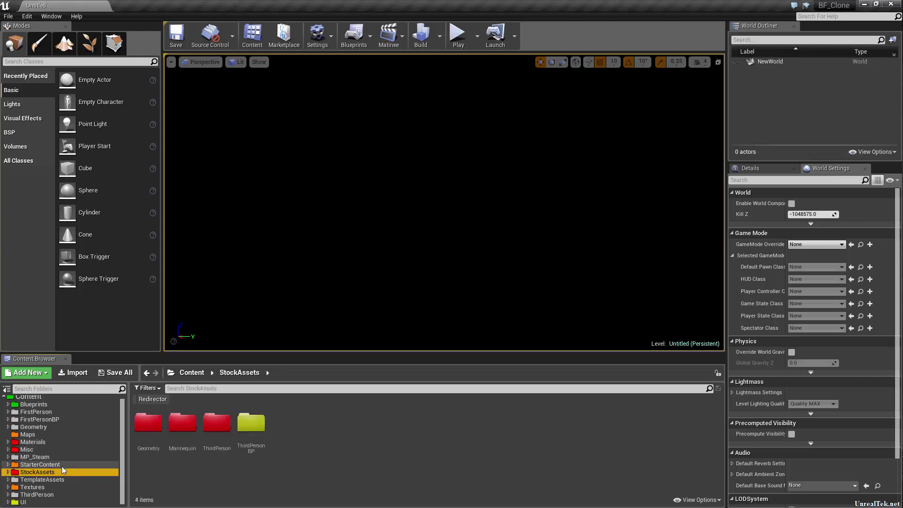
click(61, 479)
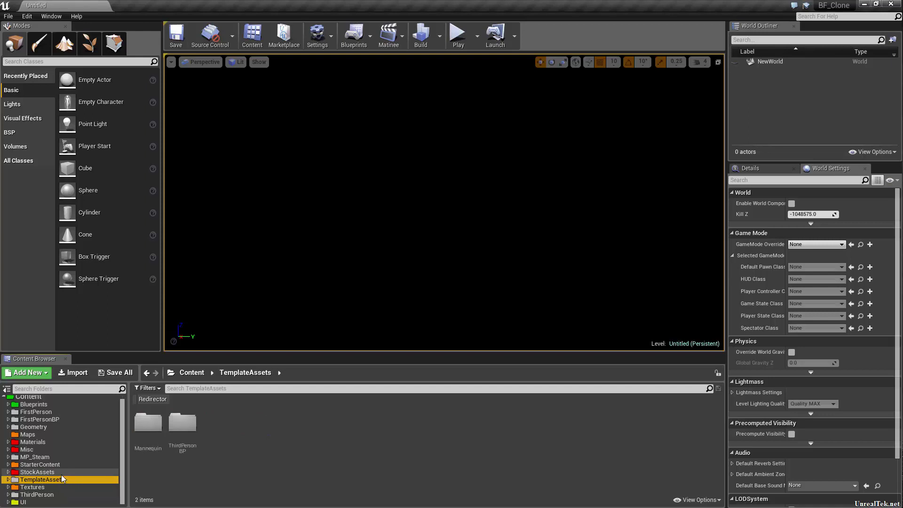
key(Up)
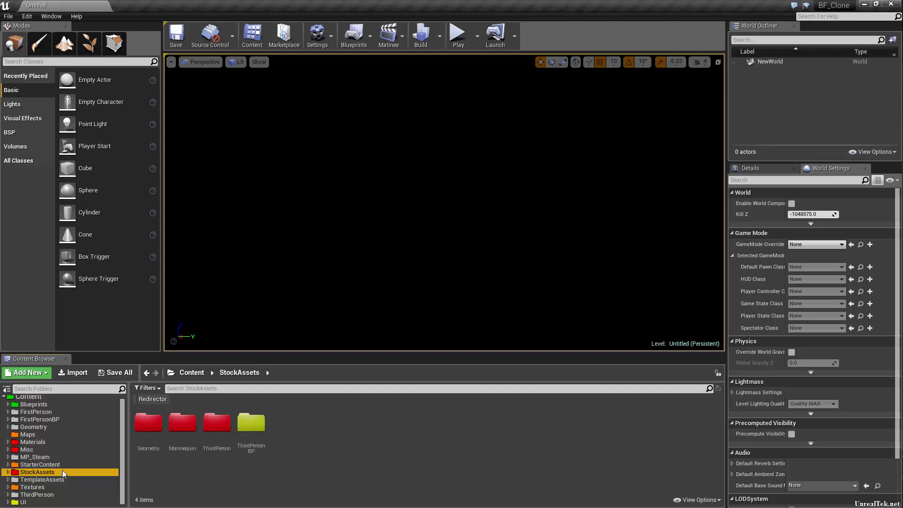
scroll(86, 453, up, 1)
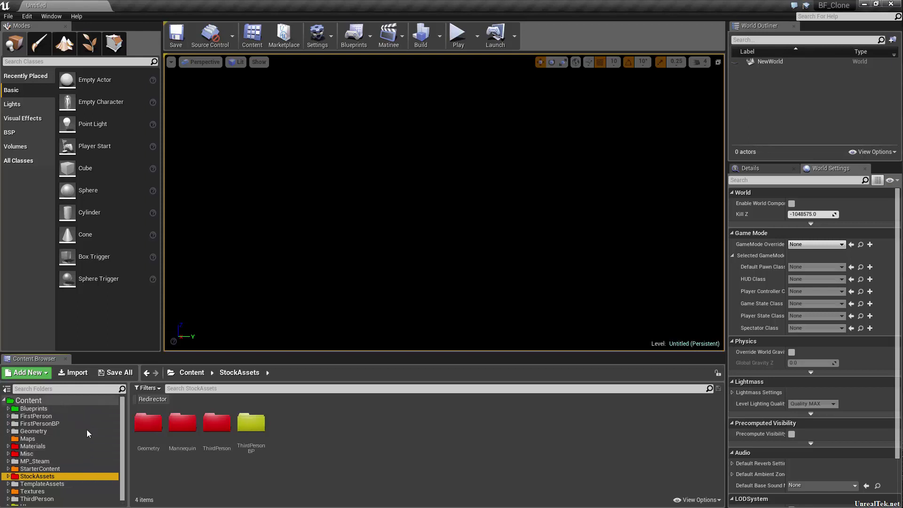
click(58, 416)
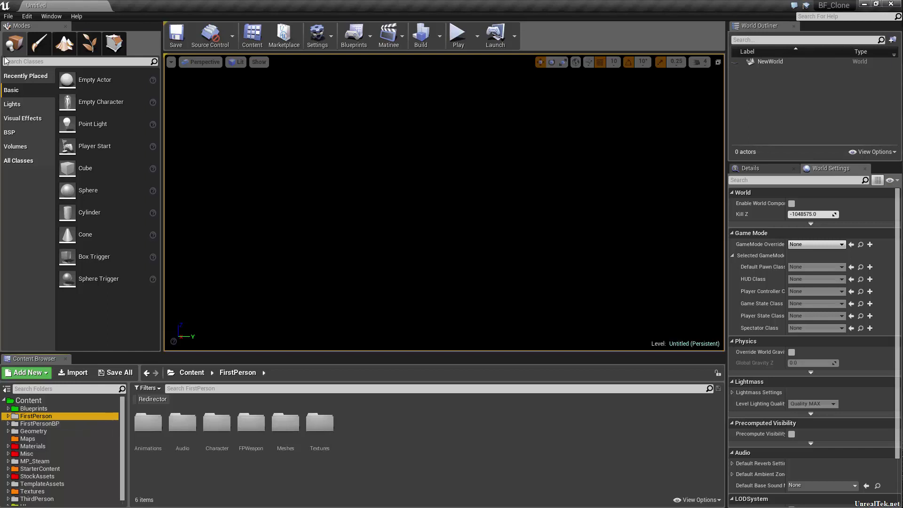
- Create a new level from the Empty Level template
click(9, 16)
click(21, 34)
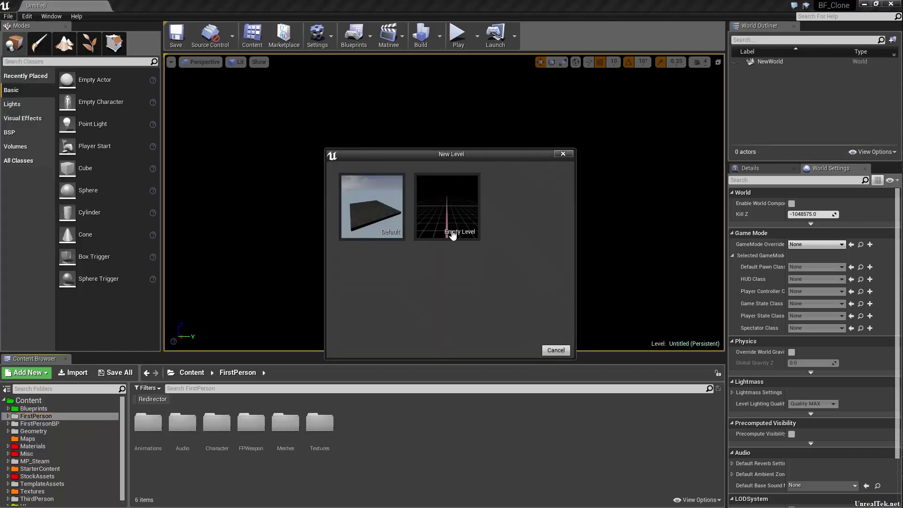
click(449, 230)
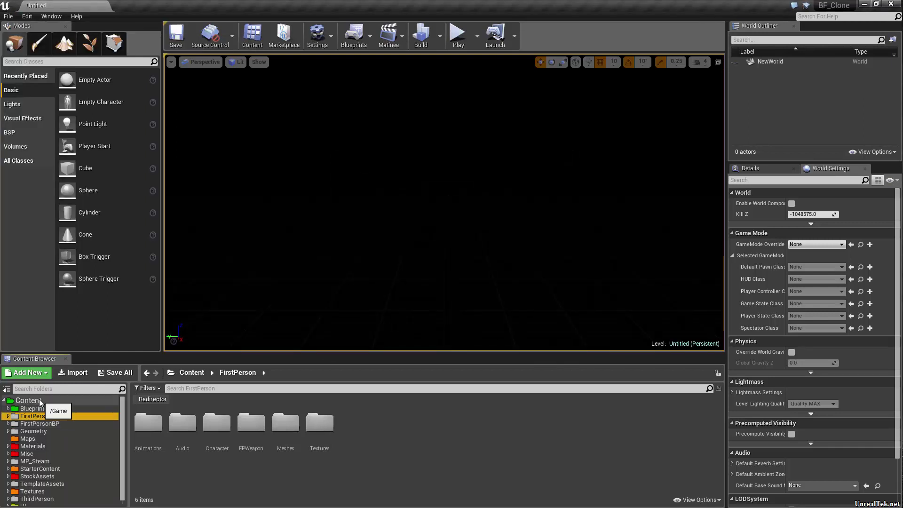
- Delete the FirstPersonOverview blueprint from the FirstPersonBP folder
click(61, 422)
click(233, 439)
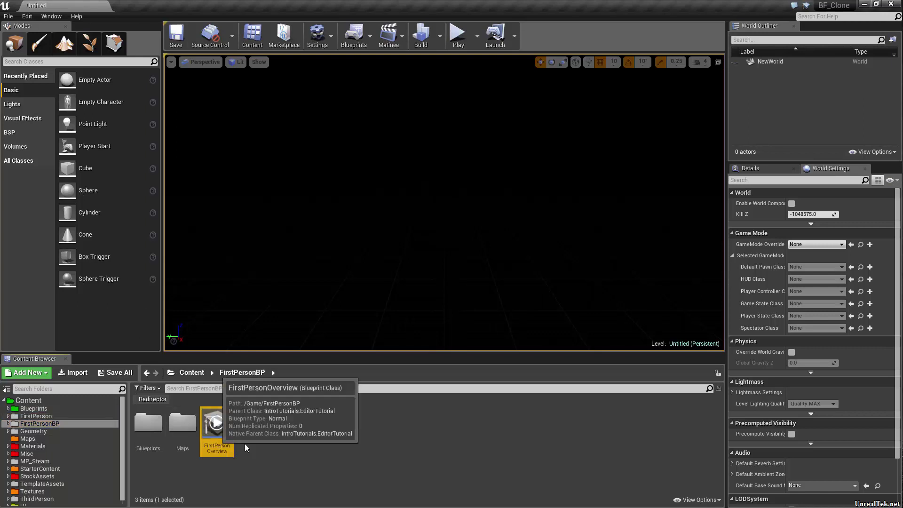
key(Delete)
click(380, 411)
- Move the FirstPerson and FirstPersonBP folders into the StockAssets folder
click(191, 433)
double_click(191, 433)
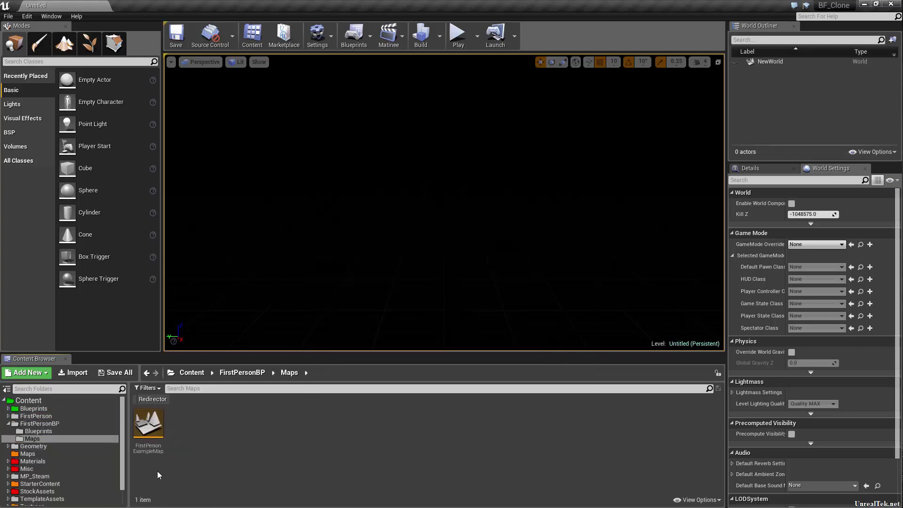
click(55, 430)
click(55, 424)
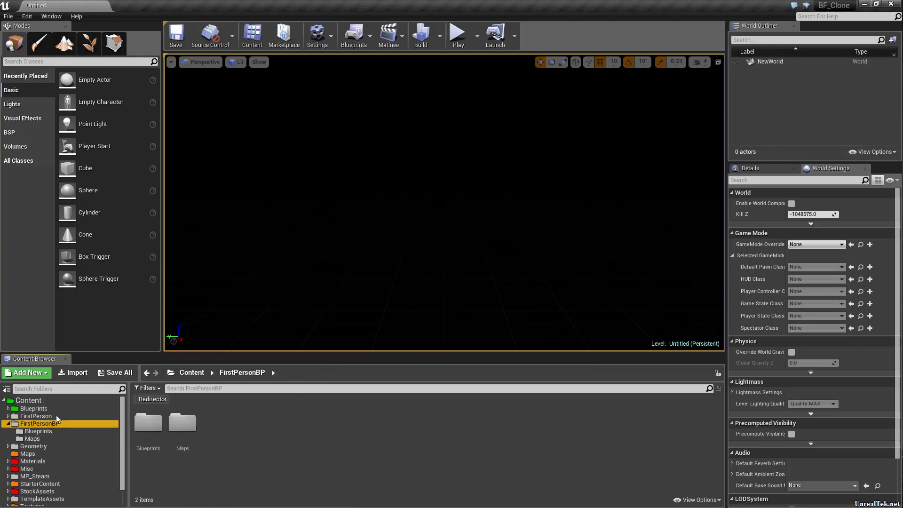
click(56, 415)
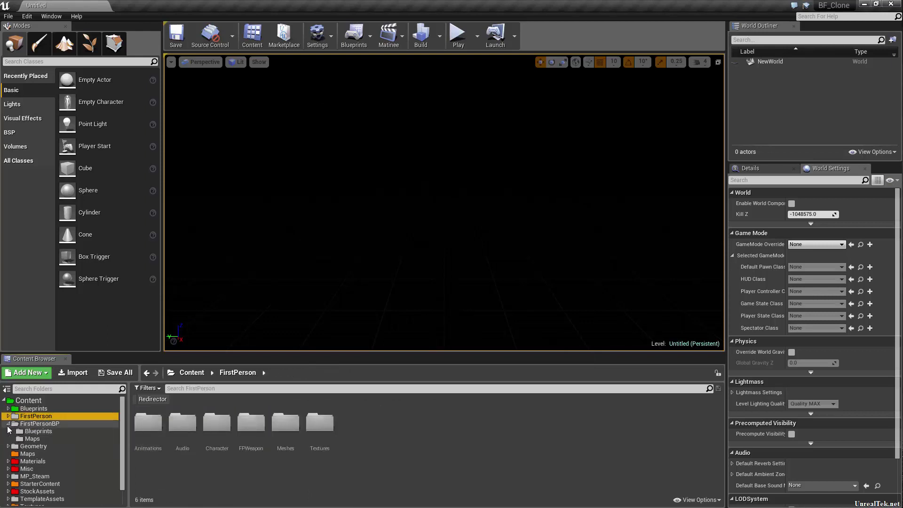
click(8, 424)
ctrl+click(59, 425)
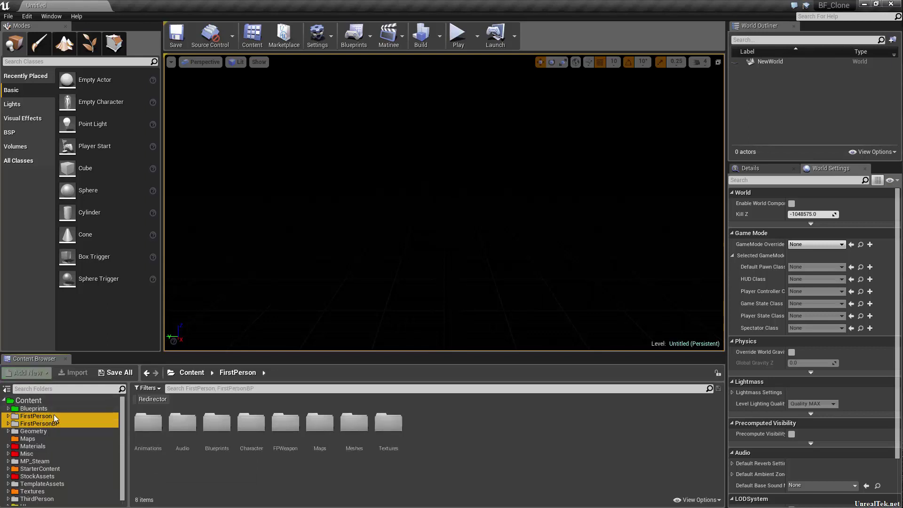
drag(37, 423, 52, 478)
click(92, 506)
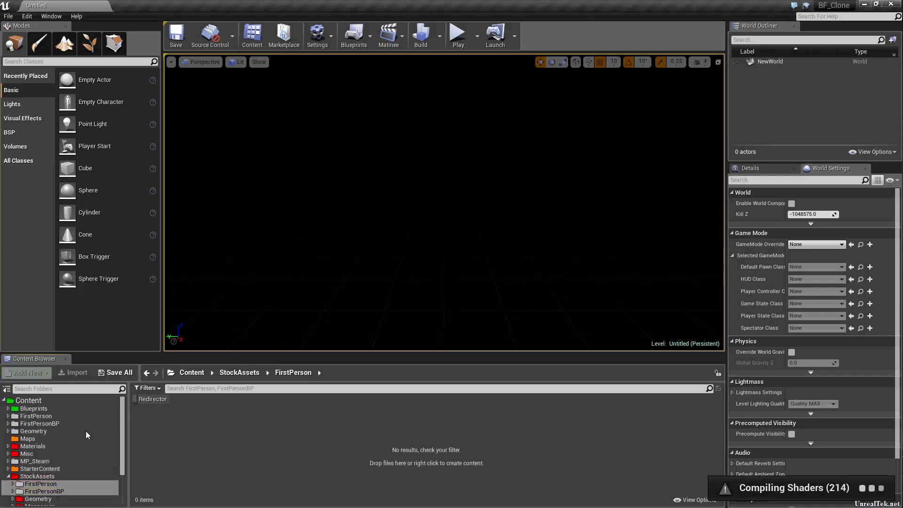
- Fix up the CubeMaterialOverride and FirstPersonCharacter redirectors left in the original FirstPerson and FirstPersonBP folders
click(54, 416)
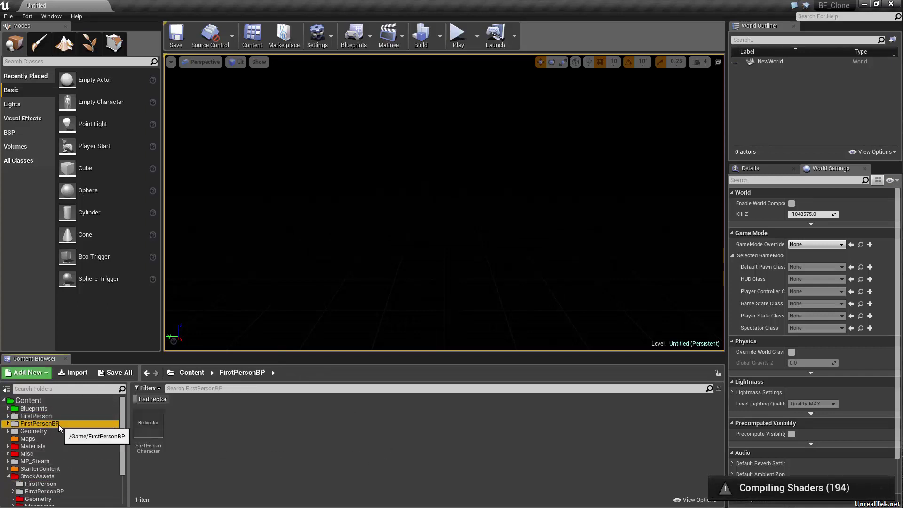
ctrl+click(52, 423)
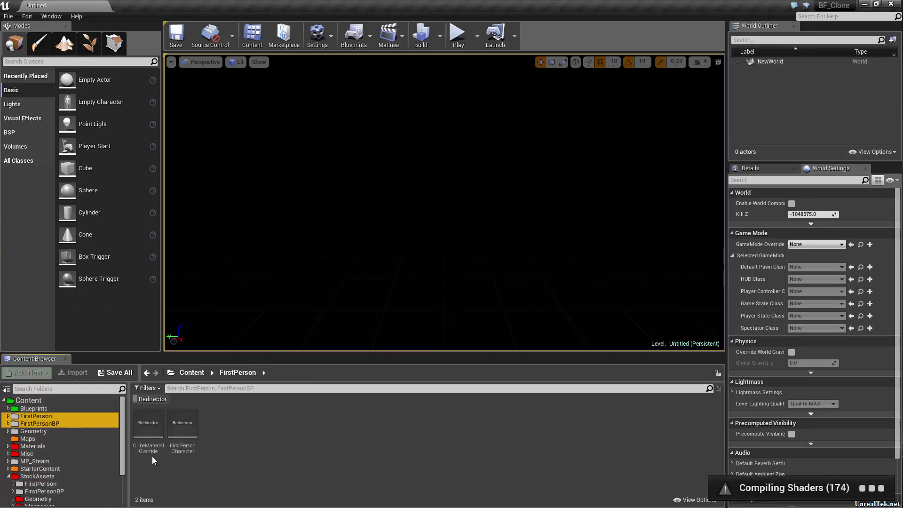
click(148, 426)
shift+click(182, 426)
right_click(183, 431)
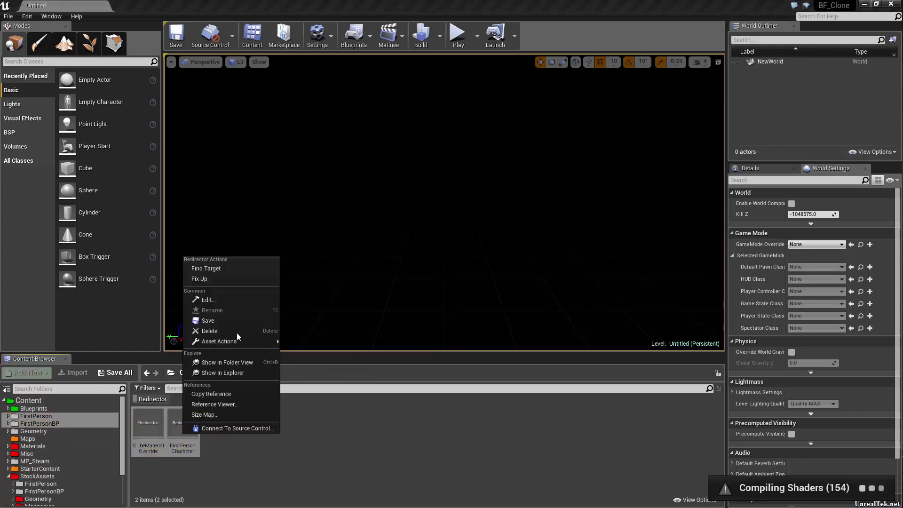
click(236, 278)
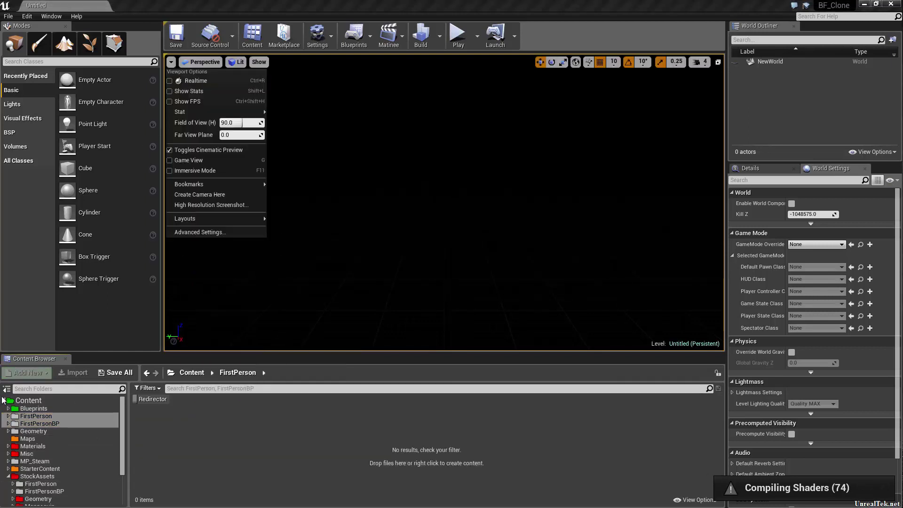
click(38, 424)
click(8, 423)
click(50, 418)
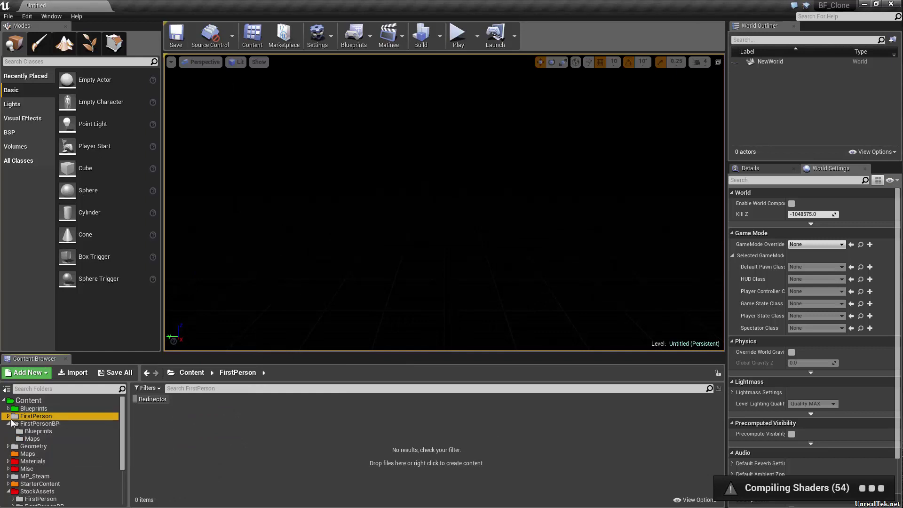
click(8, 424)
ctrl+click(35, 424)
key(Delete)
click(58, 441)
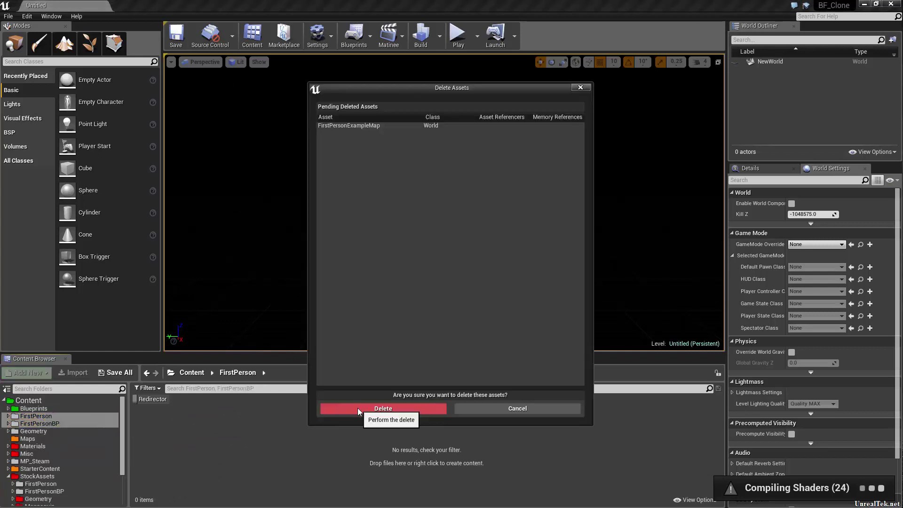
click(486, 408)
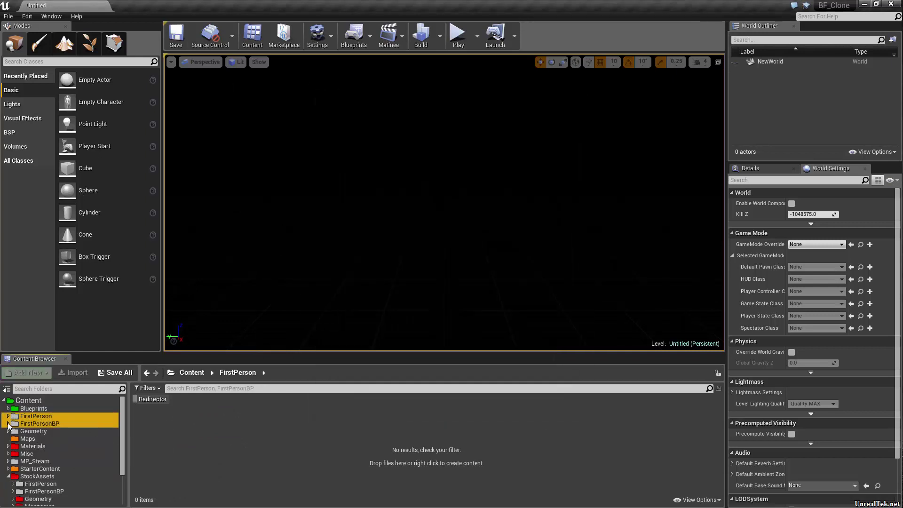
- Move FirstPersonExampleMap from the original FirstPersonBP/Maps folder into StockAssets/FirstPersonBP and check the original folder for redirectors
click(8, 423)
click(52, 439)
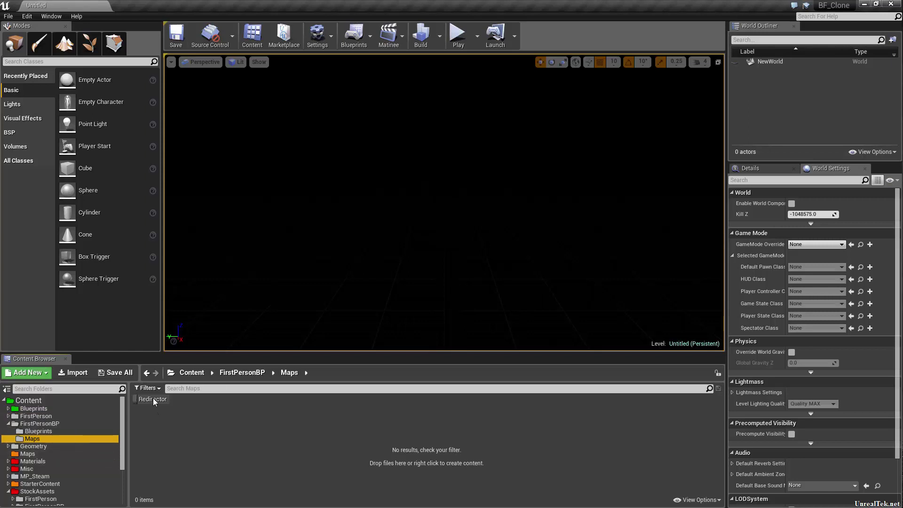
click(153, 397)
drag(149, 428, 77, 461)
drag(72, 461, 52, 409)
click(71, 433)
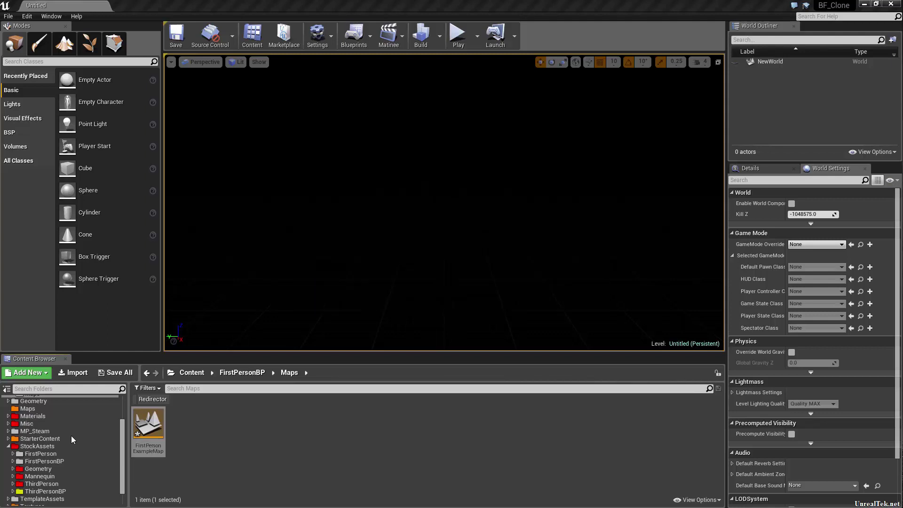
scroll(70, 435, up, 2)
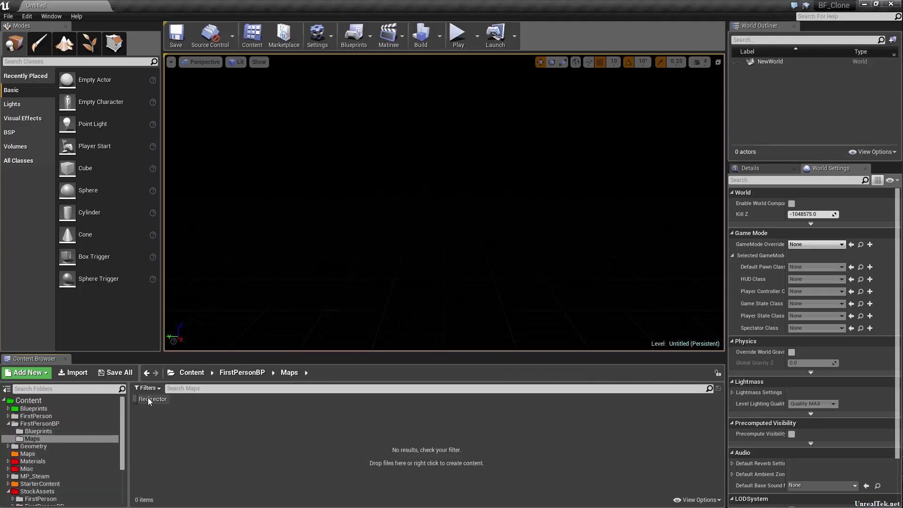
click(54, 423)
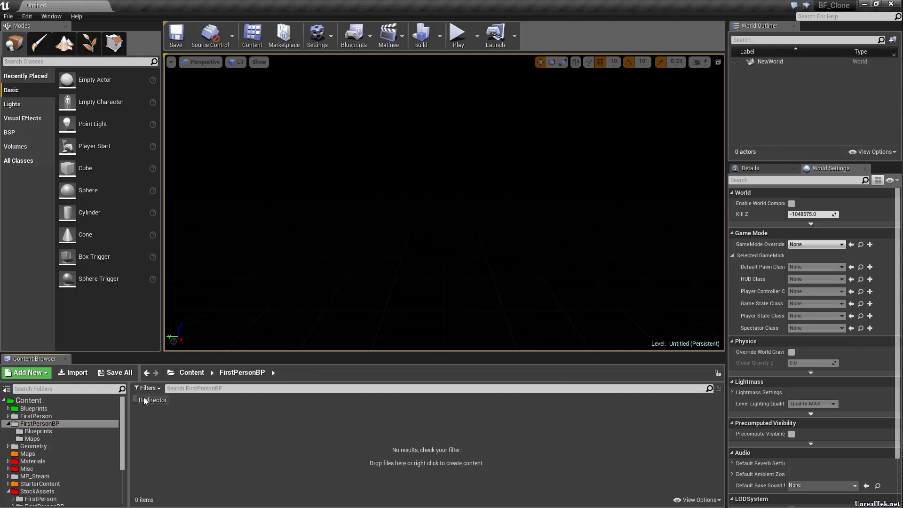
- Delete the original FirstPerson and FirstPersonBP folders, including their Blueprints and Maps subfolders, from the Content root
click(55, 417)
shift+click(61, 439)
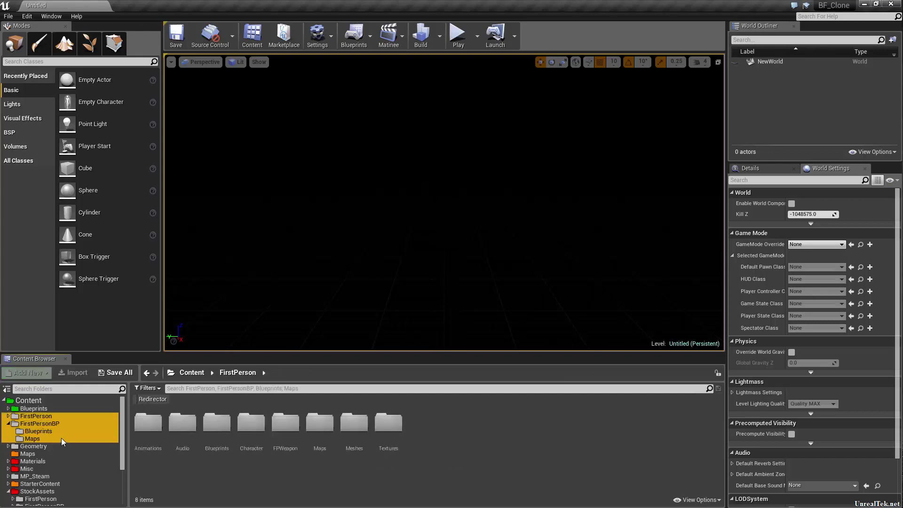
key(Delete)
click(69, 449)
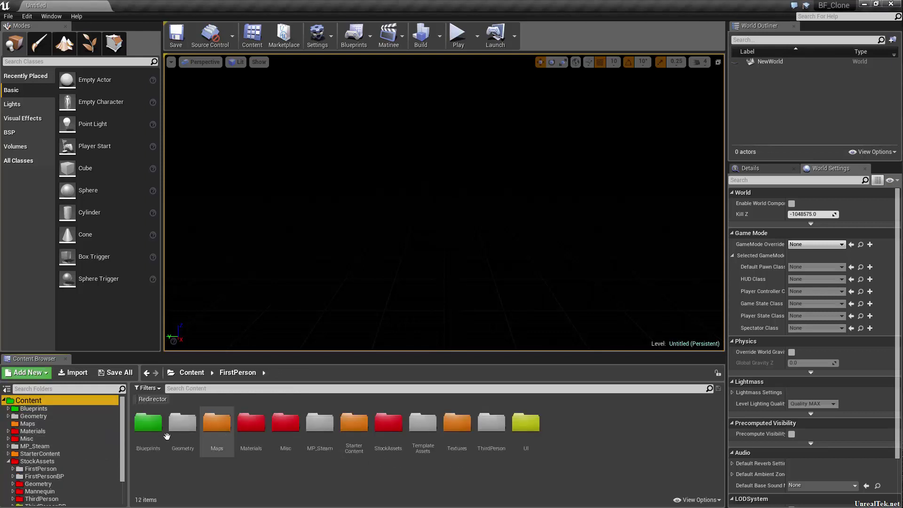
- Move 1M_Cube, 1M_Cube_Chamfer, CubeMaterial and TemplateFloor from the root Geometry/Meshes folder into StockAssets/Geometry
click(69, 417)
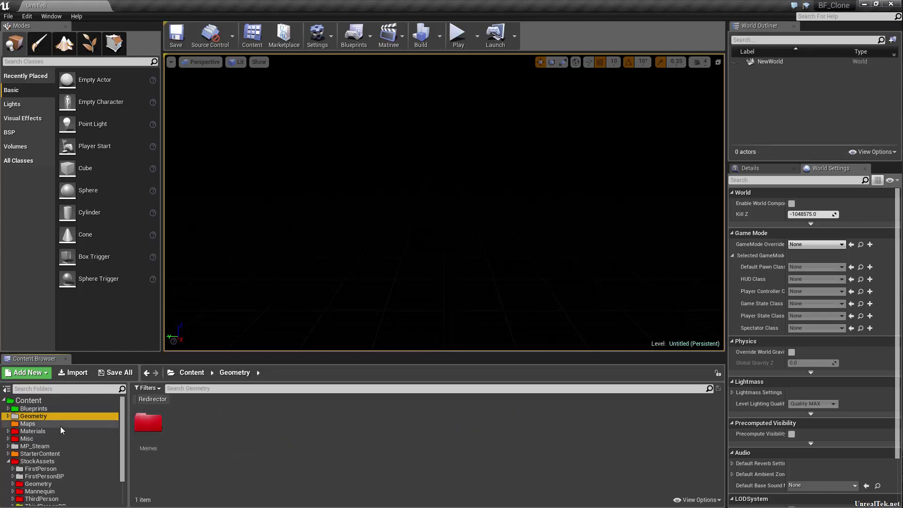
double_click(149, 423)
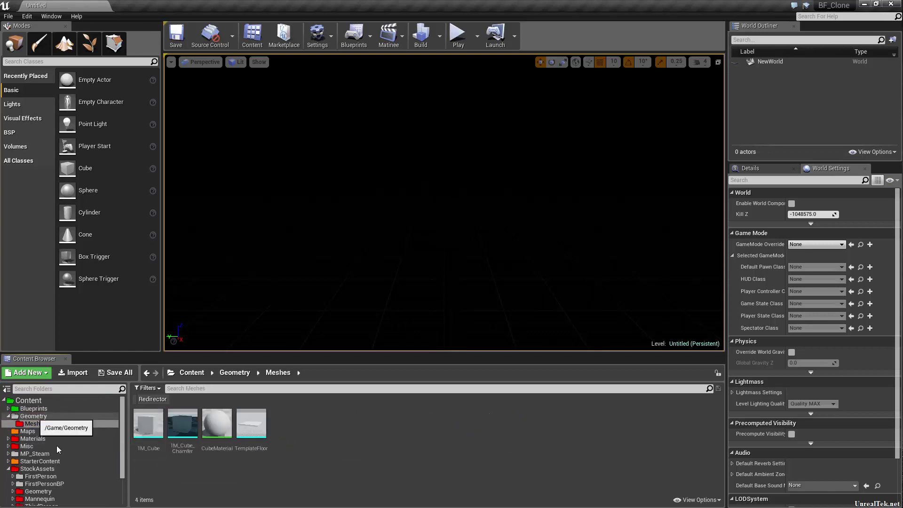
scroll(25, 483, down, 1)
click(14, 476)
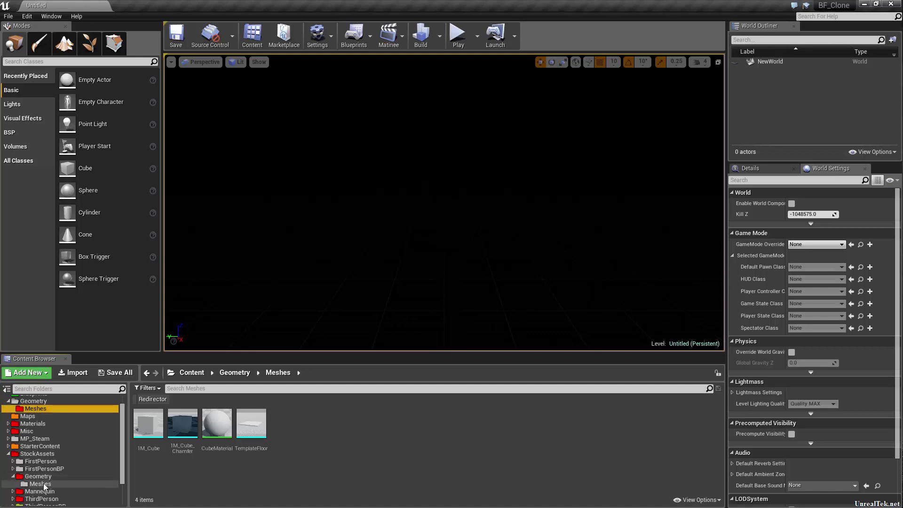
click(33, 483)
click(36, 476)
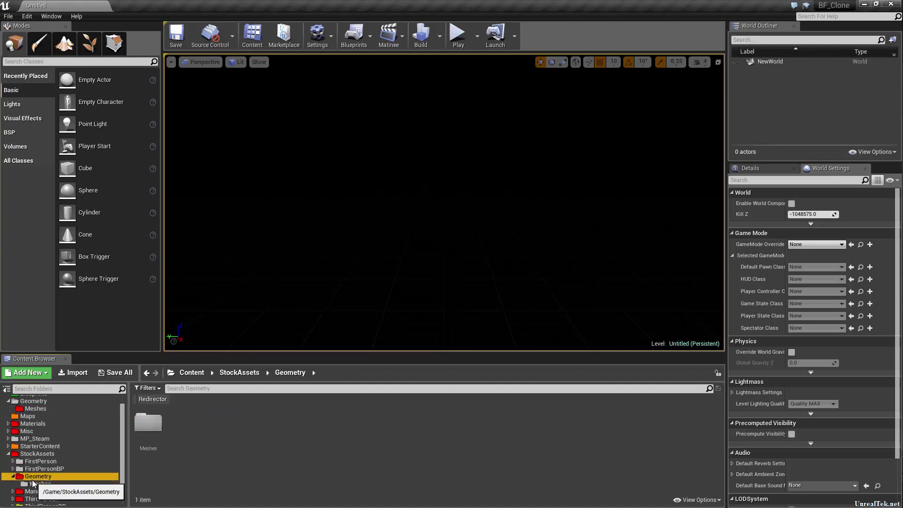
click(41, 409)
click(148, 423)
shift+click(251, 423)
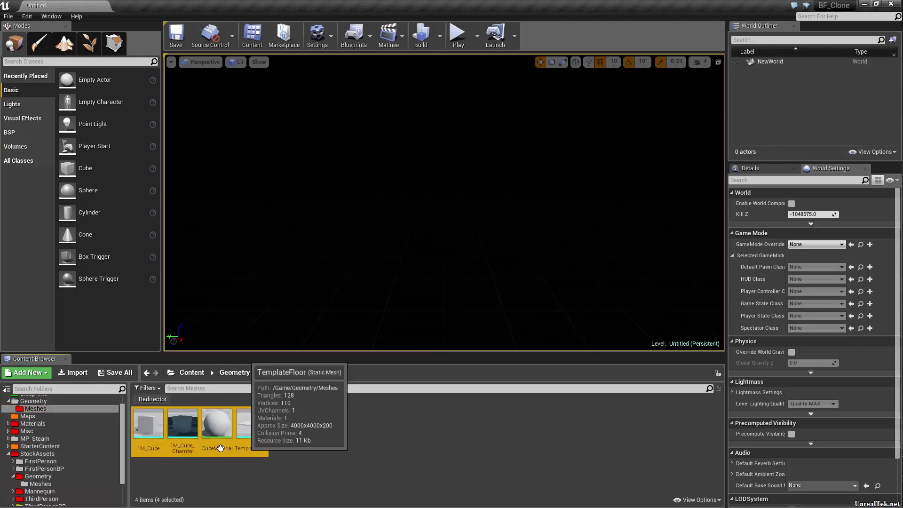
drag(148, 423, 76, 481)
- Try to move the four assets in StockAssets/Geometry/Meshes up into the StockAssets/Geometry folder
click(89, 482)
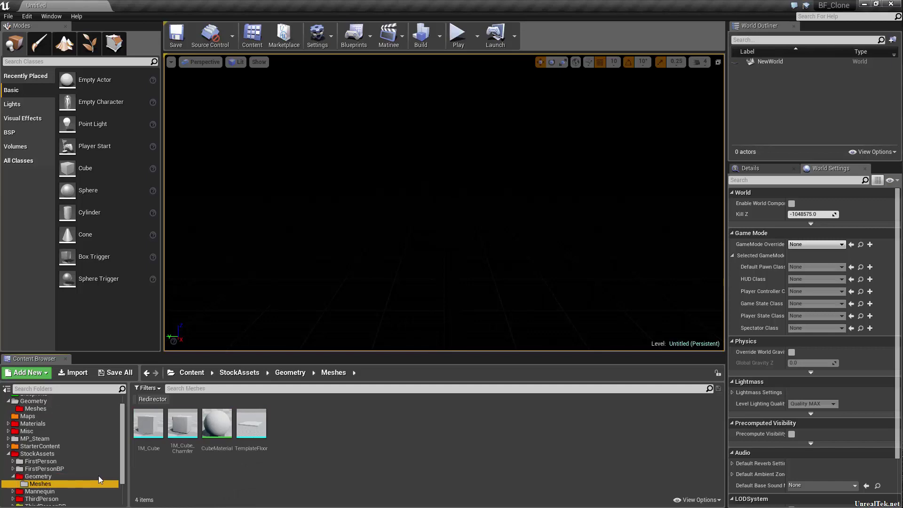
click(158, 441)
shift+click(250, 438)
drag(246, 437, 42, 477)
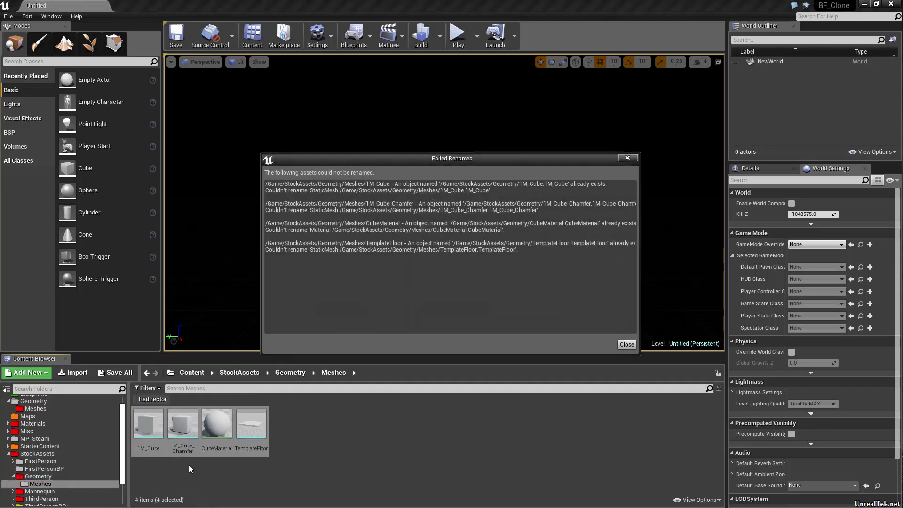
click(627, 345)
- Rename the Meshes folder inside StockAssets/Geometry to GeometryDuplicate
click(60, 476)
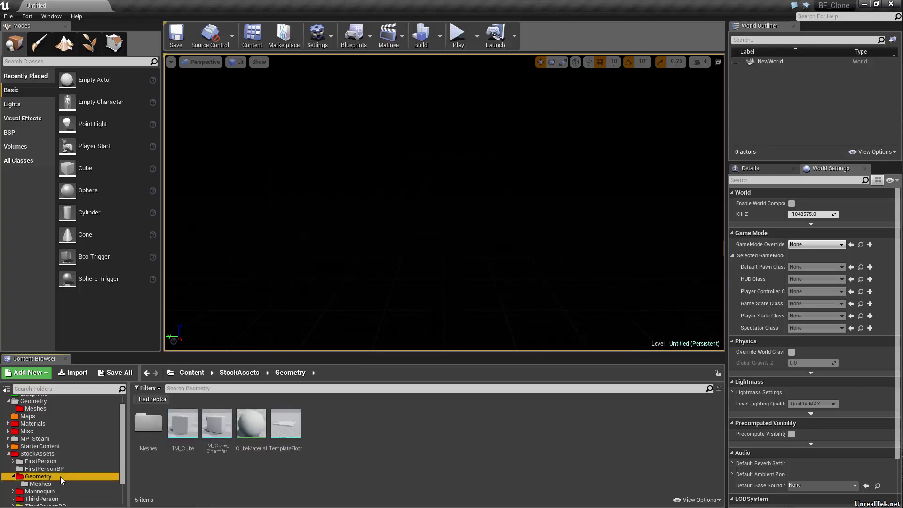
click(141, 445)
key(F2)
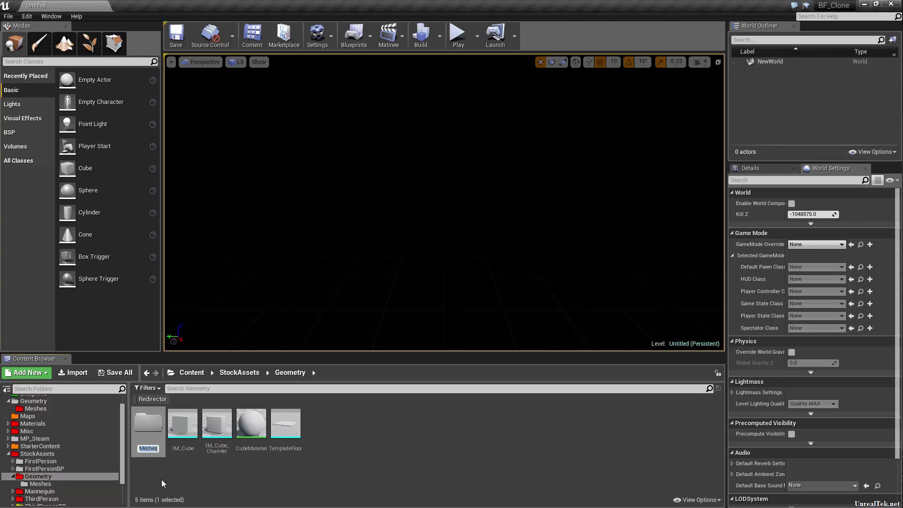
text(Geom)
text(etryDuplica)
text(te)
key(Return)
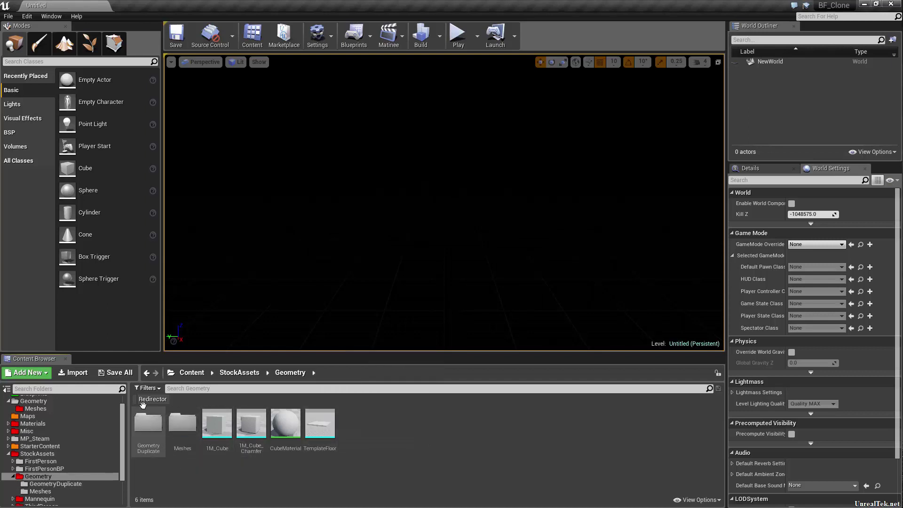
- Fix up the 1M_Cube, 1M_Cube_Chamfer and TemplateFloor redirectors left in StockAssets/Geometry/Meshes
click(59, 484)
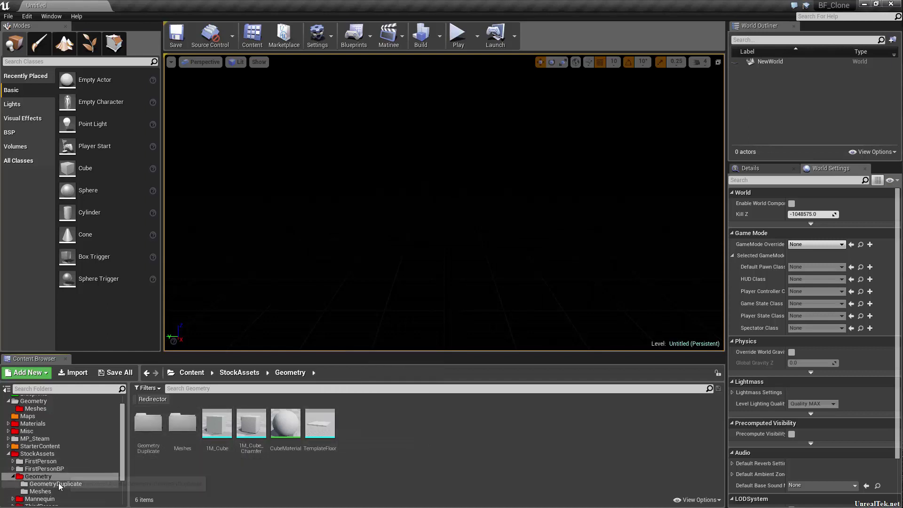
click(63, 492)
right_click(56, 496)
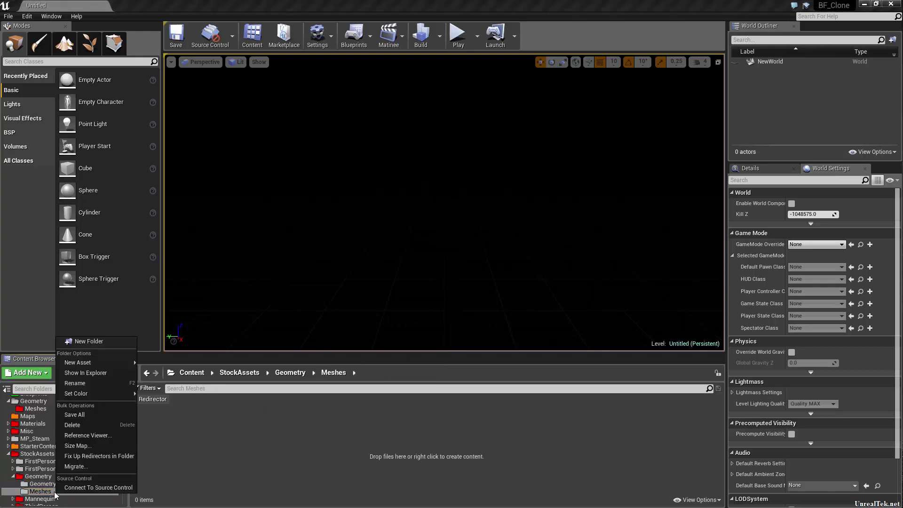
click(164, 400)
click(148, 421)
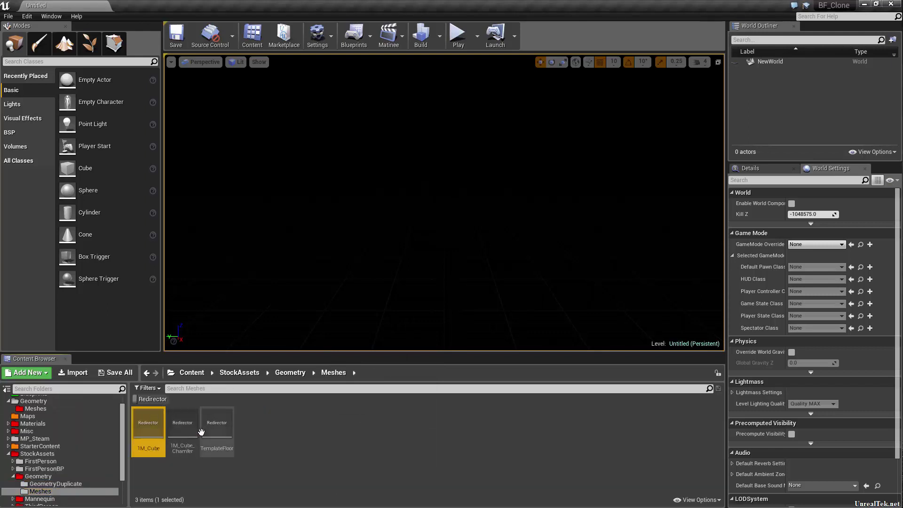
shift+click(230, 431)
right_click(233, 432)
click(281, 277)
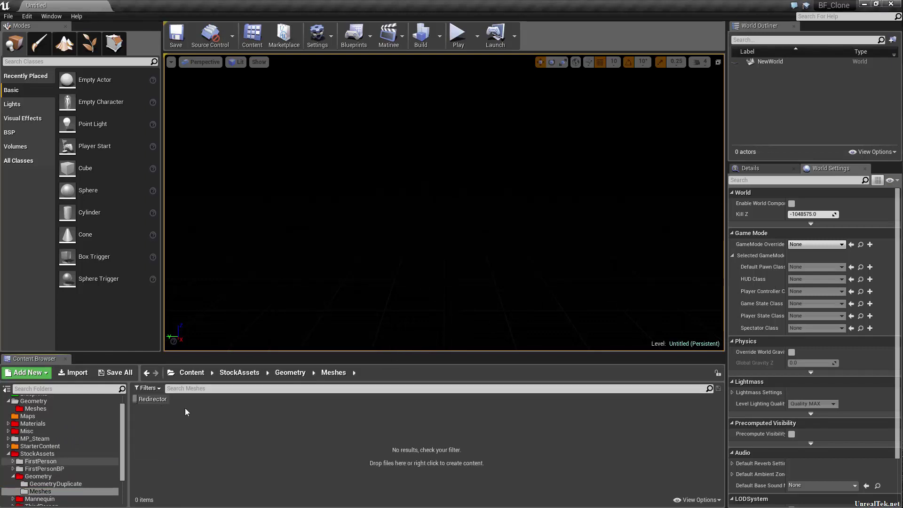
- Delete the leftover Meshes folder from StockAssets/Geometry
click(90, 491)
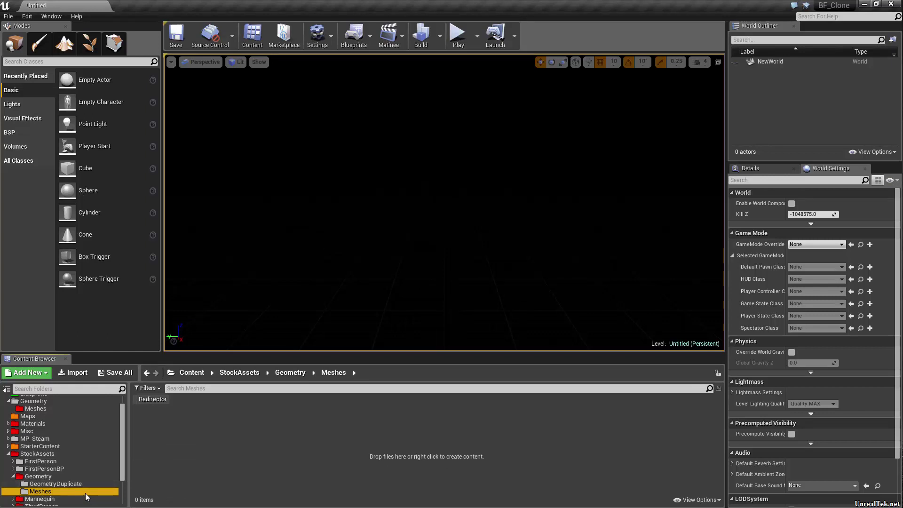
key(Delete)
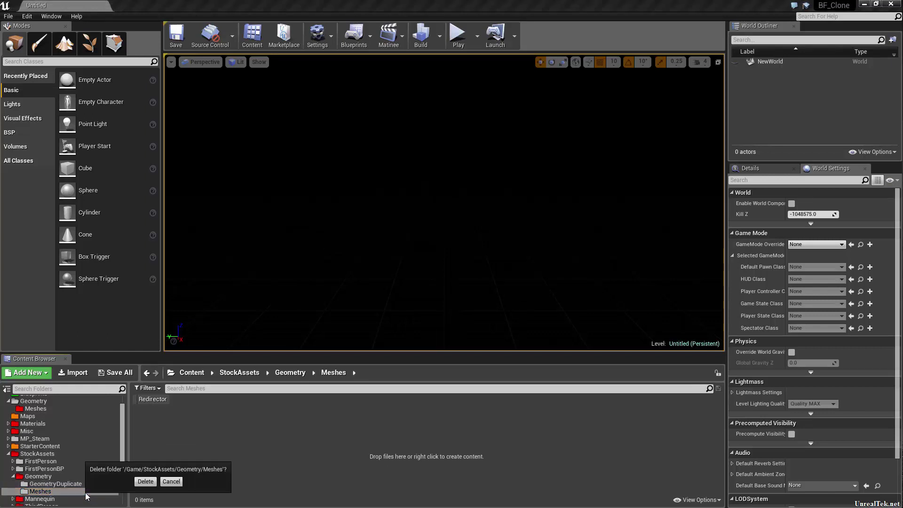
click(145, 482)
- Set the GeometryDuplicate folder's color to the existing red and collapse its parent Geometry folder
click(81, 497)
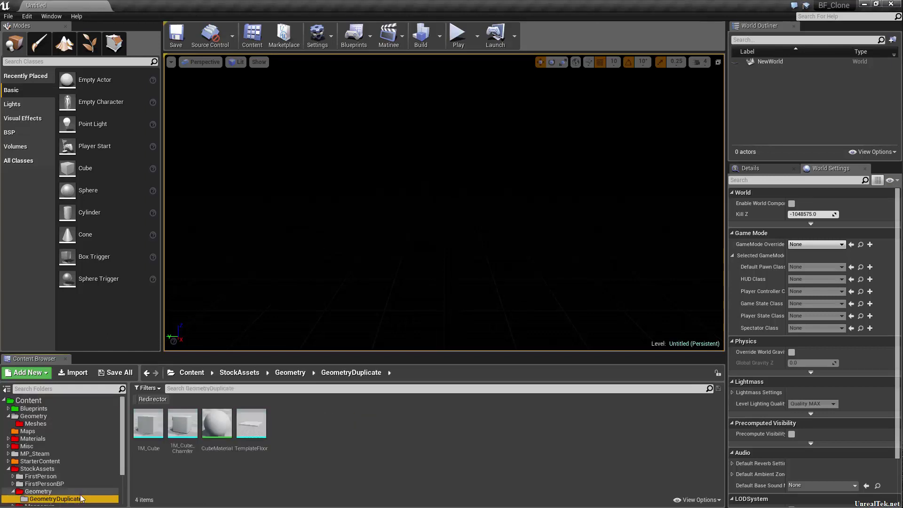
scroll(47, 480, down, 2)
right_click(56, 469)
mouse_move(113, 369)
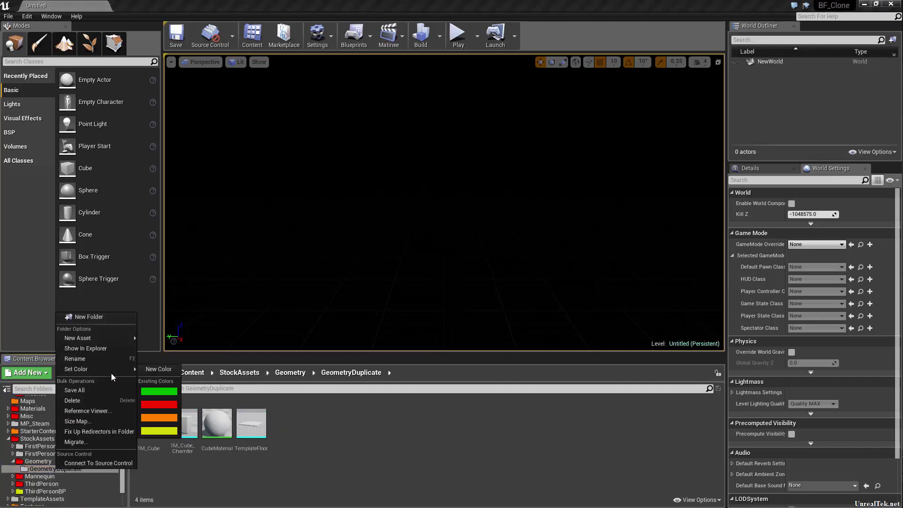
click(159, 404)
click(14, 463)
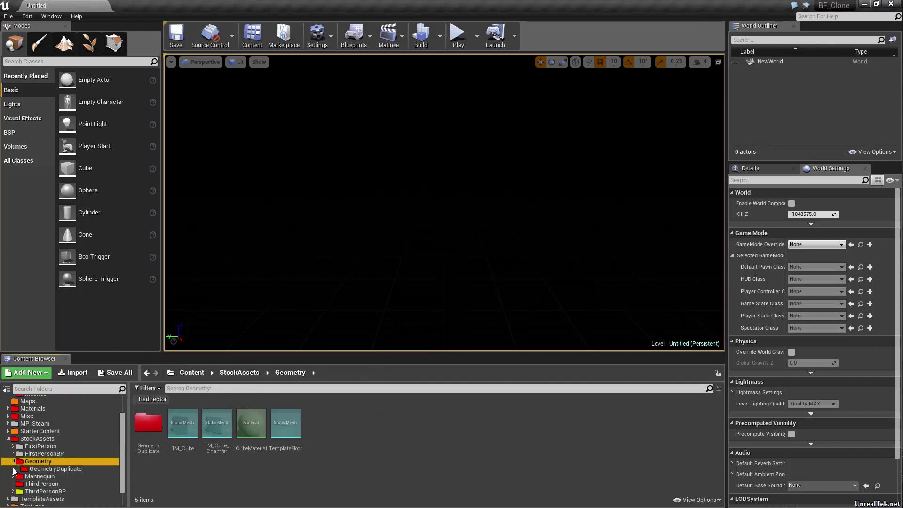
click(13, 462)
- Set the color of the FirstPersonBP folder in StockAssets to the existing orange
click(51, 454)
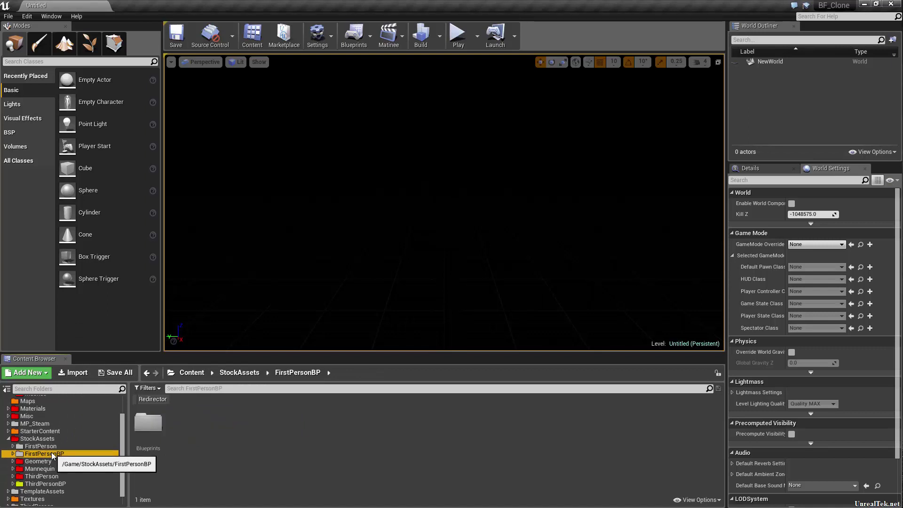
right_click(58, 454)
mouse_move(107, 355)
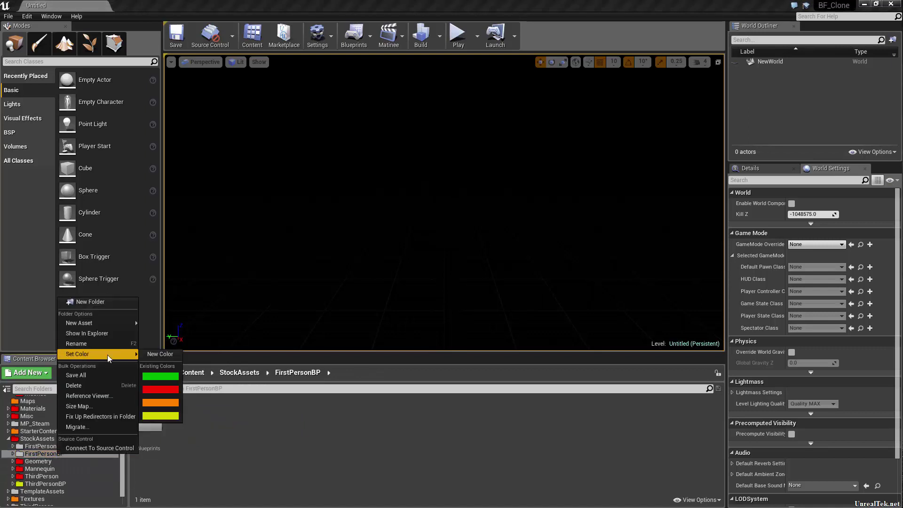
click(160, 402)
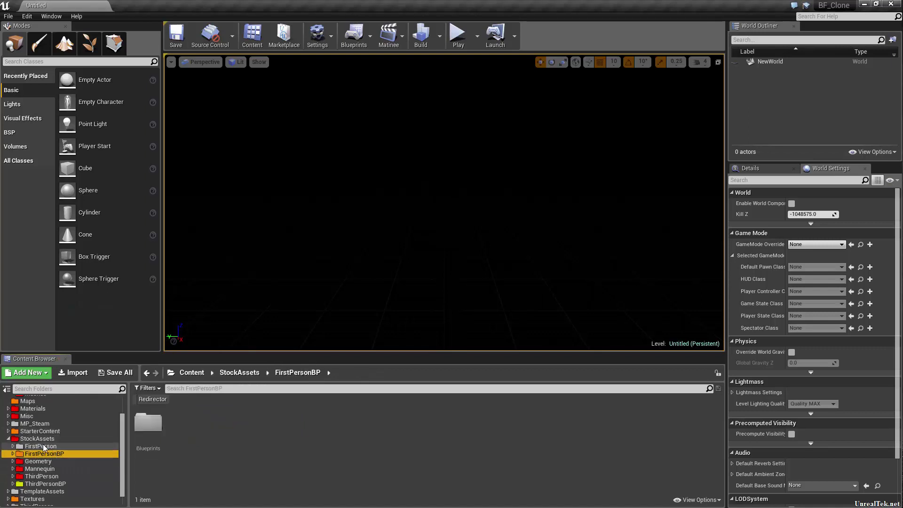
- Set the color of the FirstPerson folder in StockAssets to the existing red
click(44, 448)
right_click(43, 447)
mouse_move(126, 354)
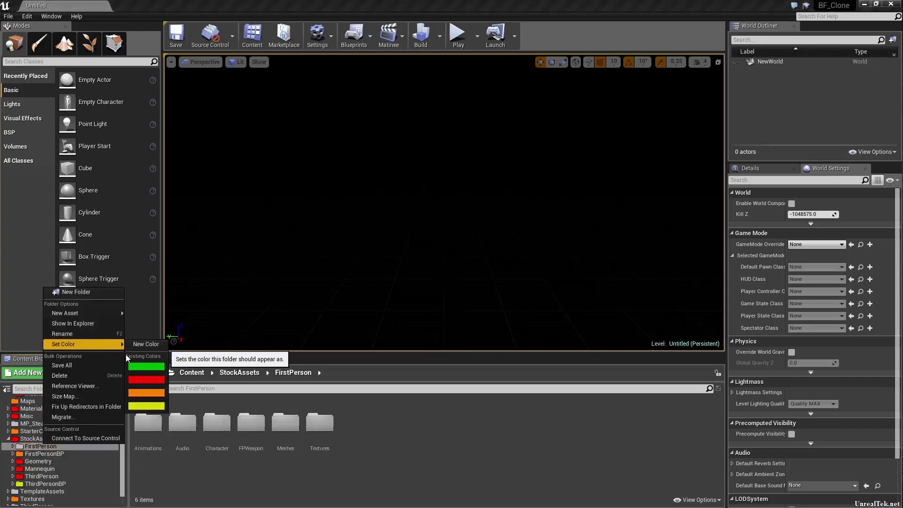
click(139, 382)
- Change the color of the ThirdPersonBP folder in StockAssets to the existing orange
click(61, 461)
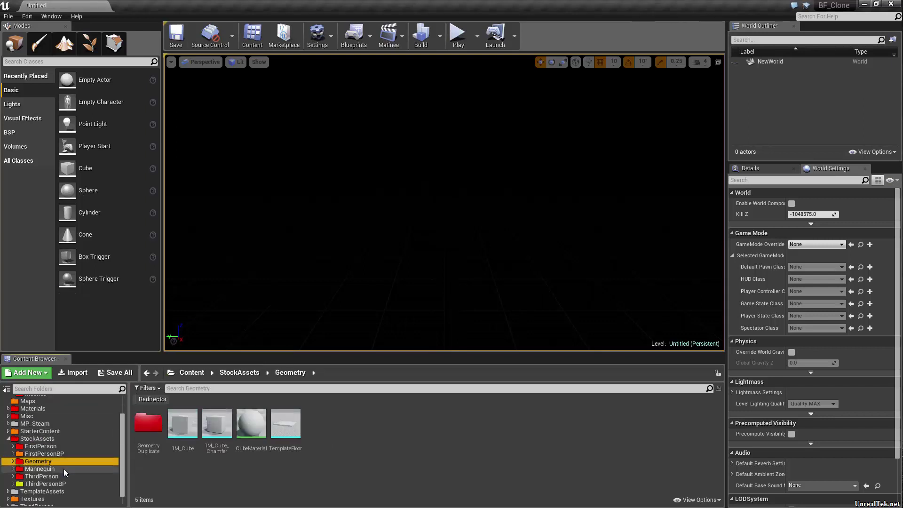
click(64, 477)
click(66, 483)
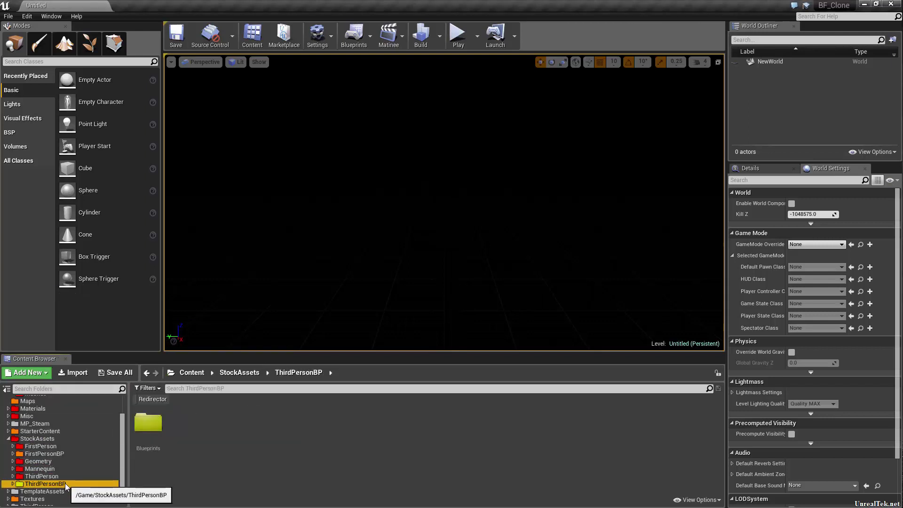
right_click(54, 484)
mouse_move(112, 384)
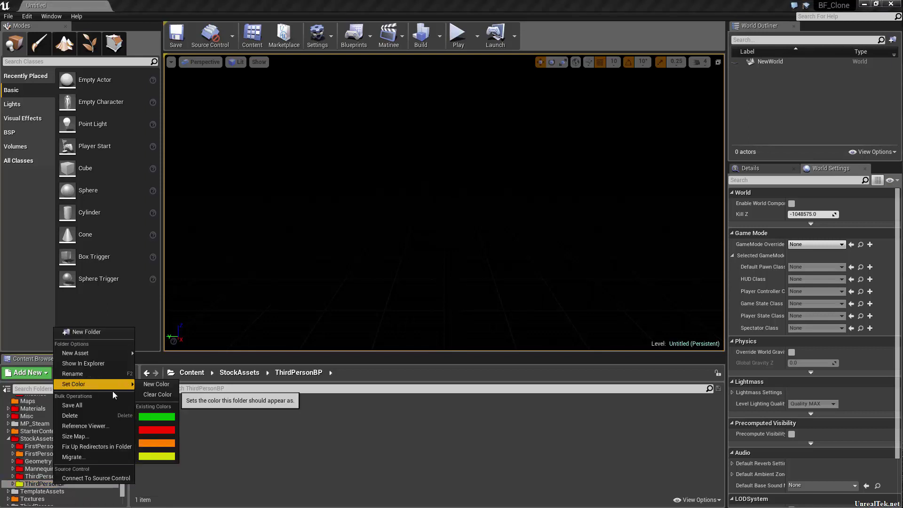
click(154, 444)
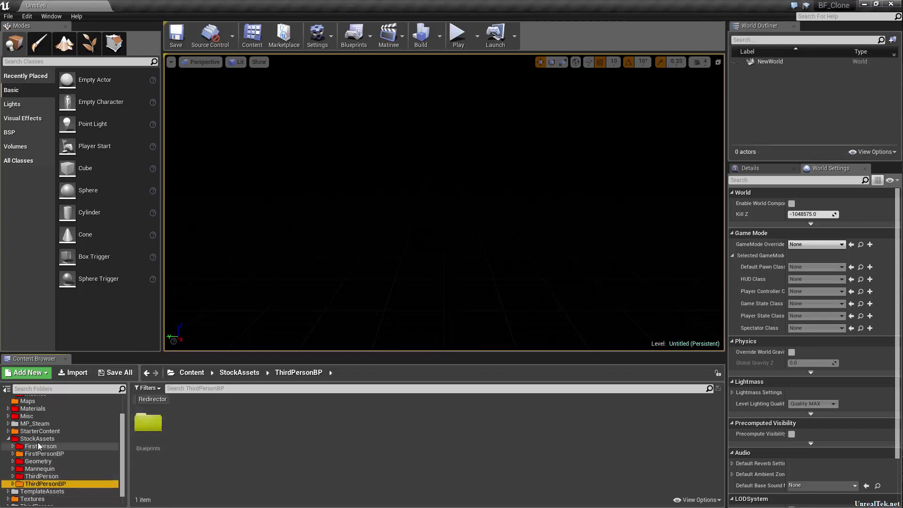
- Change the color of the StockAssets folder itself to the existing orange
click(8, 438)
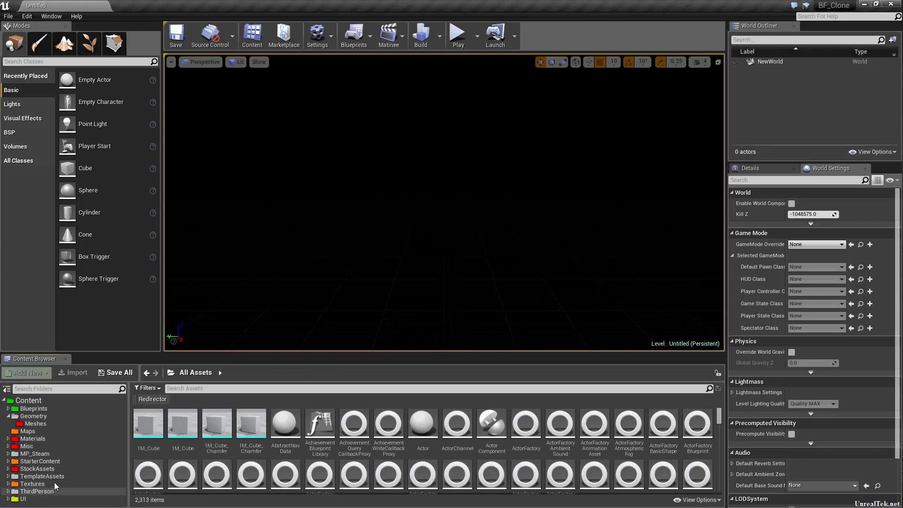
click(9, 469)
scroll(38, 472, down, 2)
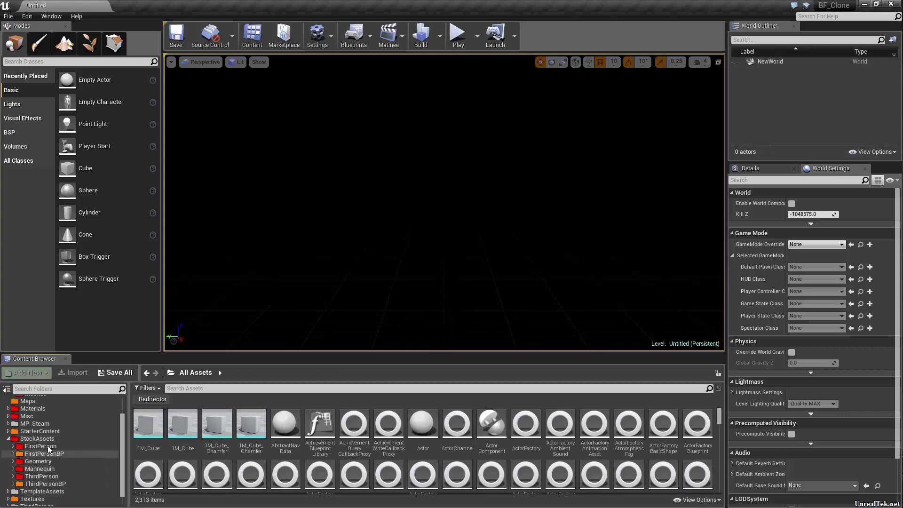
click(39, 440)
right_click(38, 439)
mouse_move(87, 344)
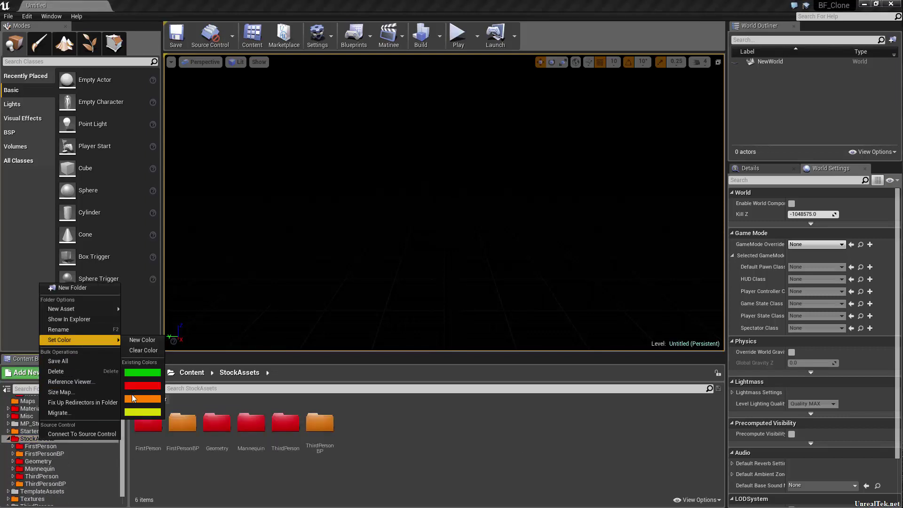
click(142, 399)
scroll(47, 452, up, 2)
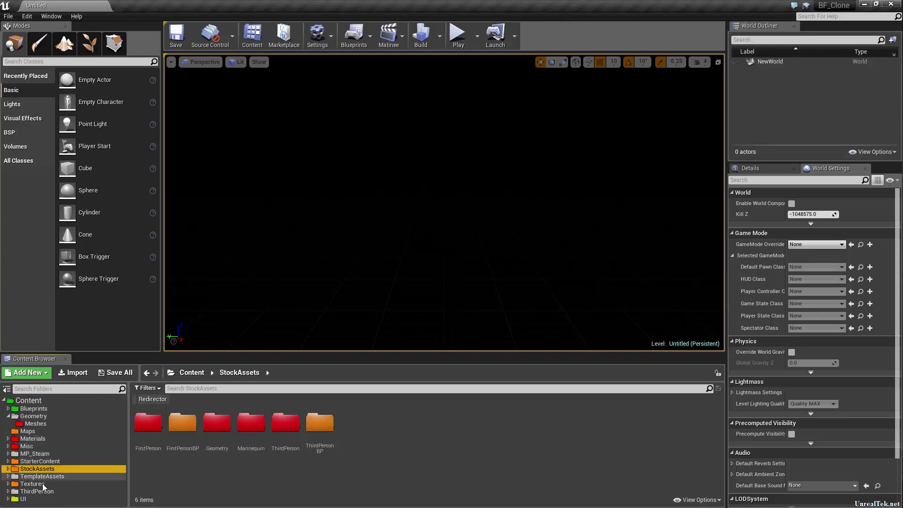
- Change the StarterContent folder's color to the existing red and move the folder into StockAssets
click(51, 461)
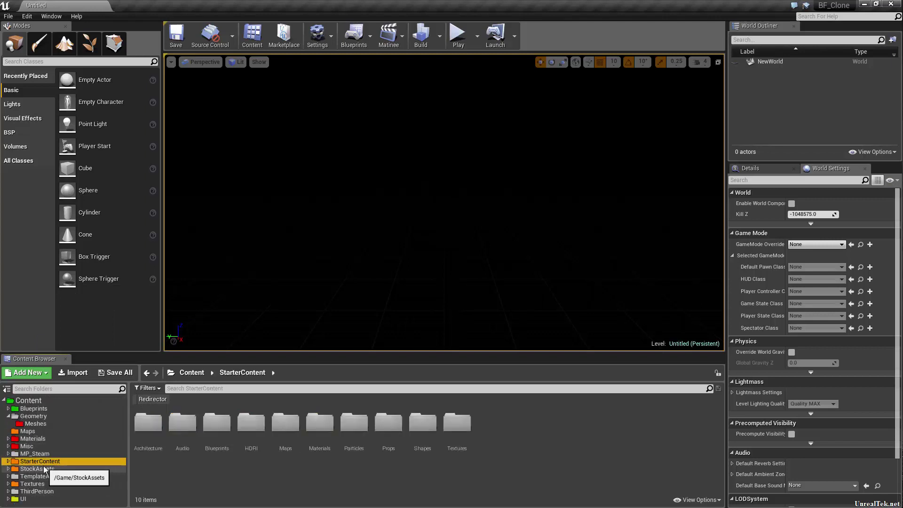
right_click(33, 465)
mouse_move(93, 362)
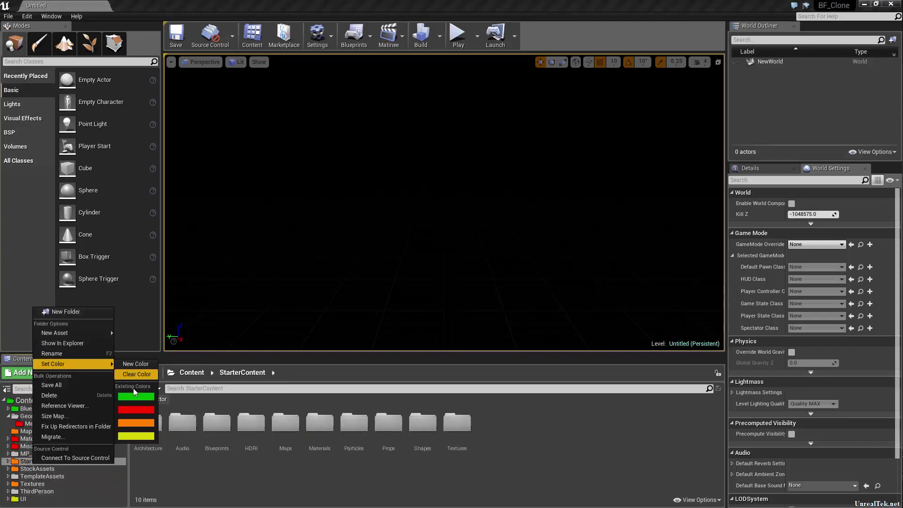
click(135, 410)
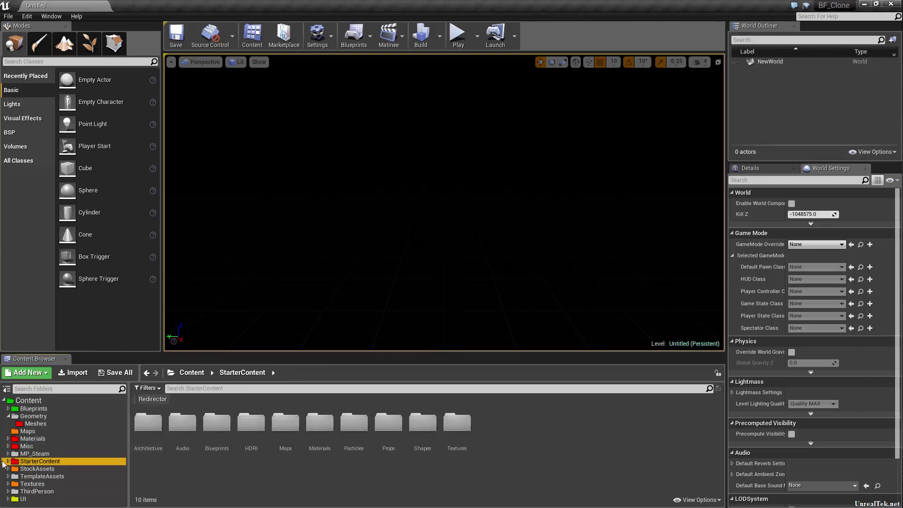
drag(38, 462, 68, 499)
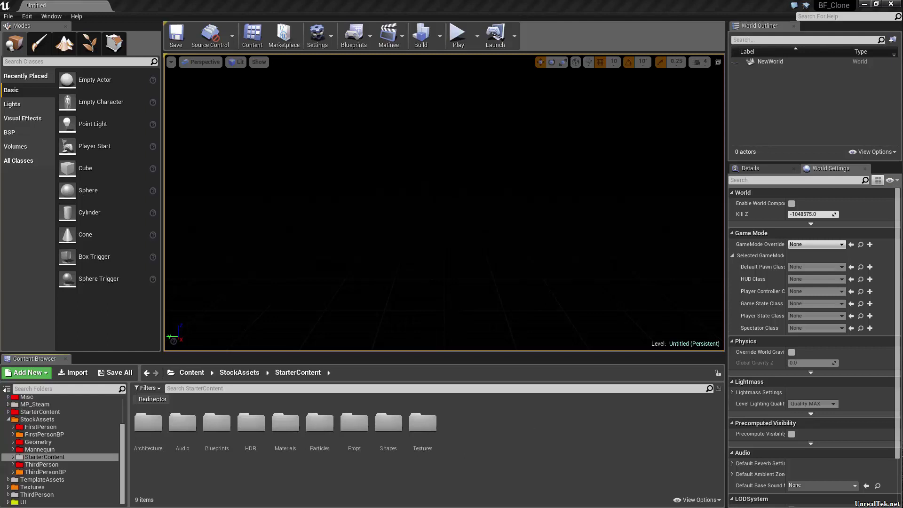
- Set the color of the StarterContent folder inside StockAssets to the existing red
right_click(67, 459)
mouse_move(110, 358)
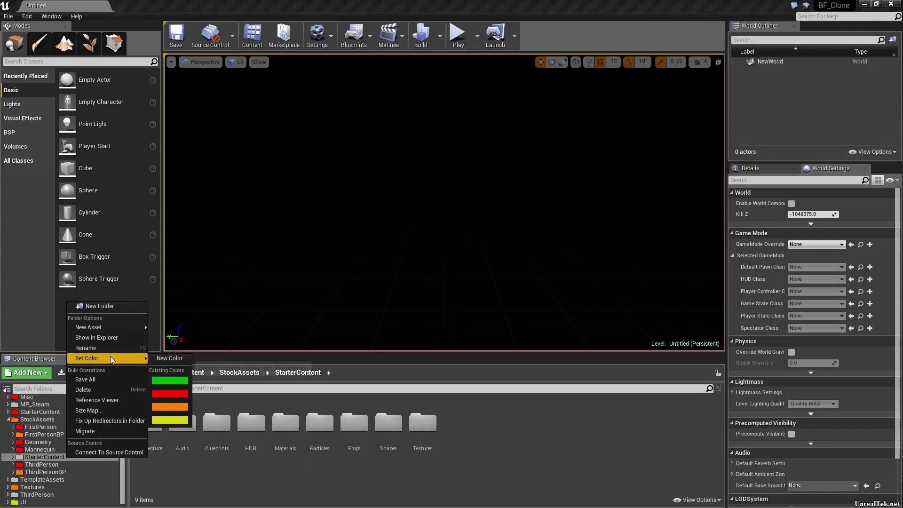
click(159, 391)
- Fix up all redirectors in the old top-level StarterContent folder
scroll(57, 446, up, 3)
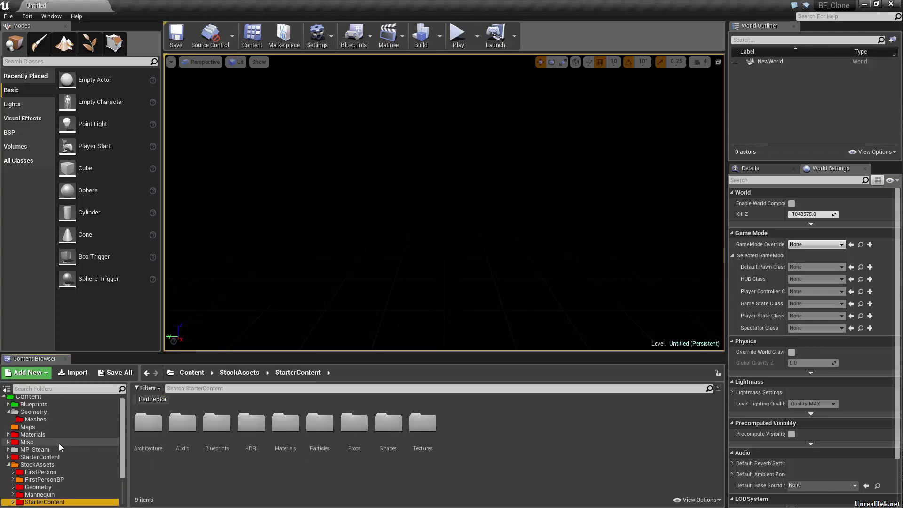
click(58, 456)
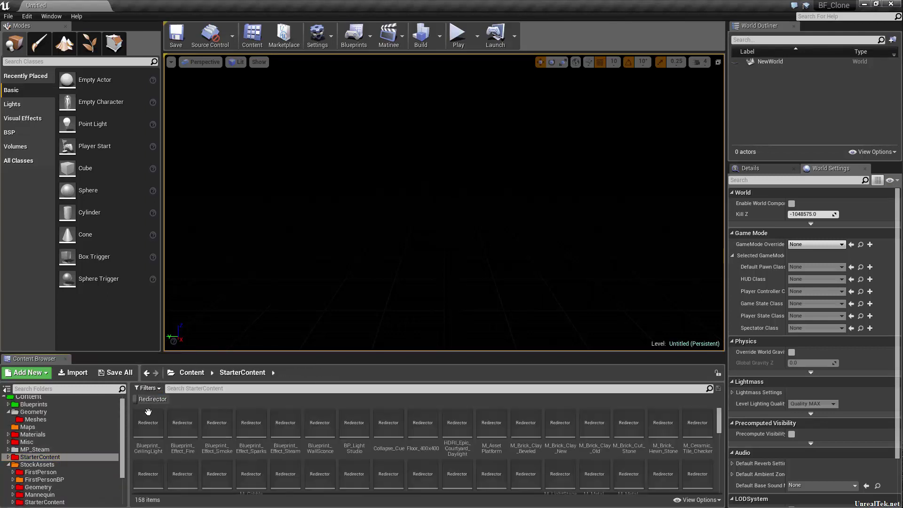
click(149, 423)
scroll(256, 440, down, 10)
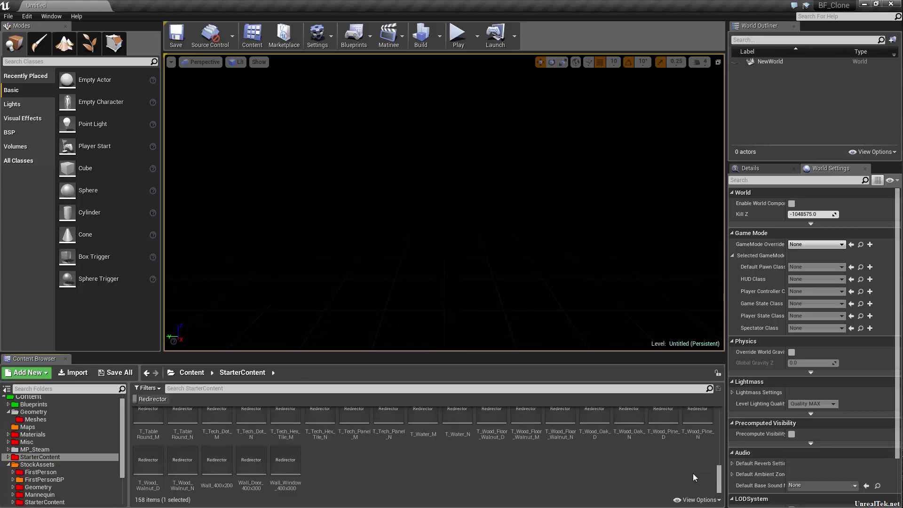
shift+click(285, 471)
right_click(286, 467)
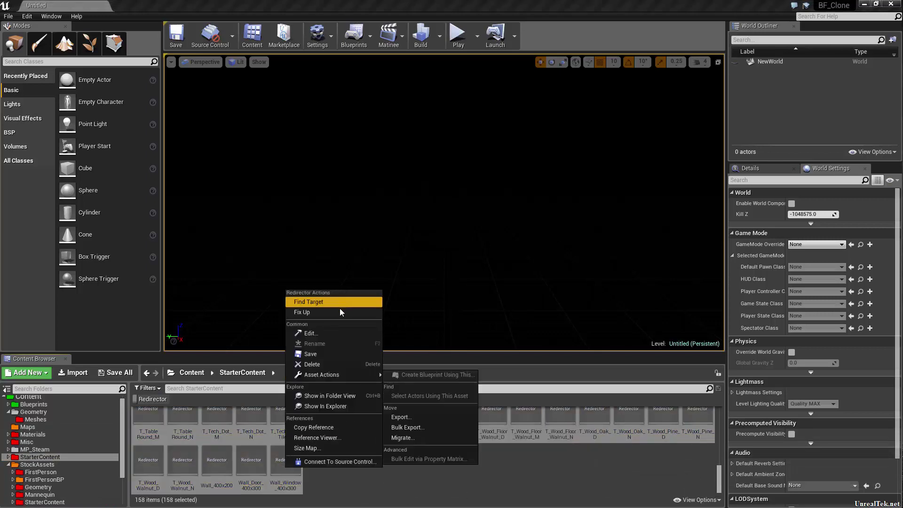
click(336, 314)
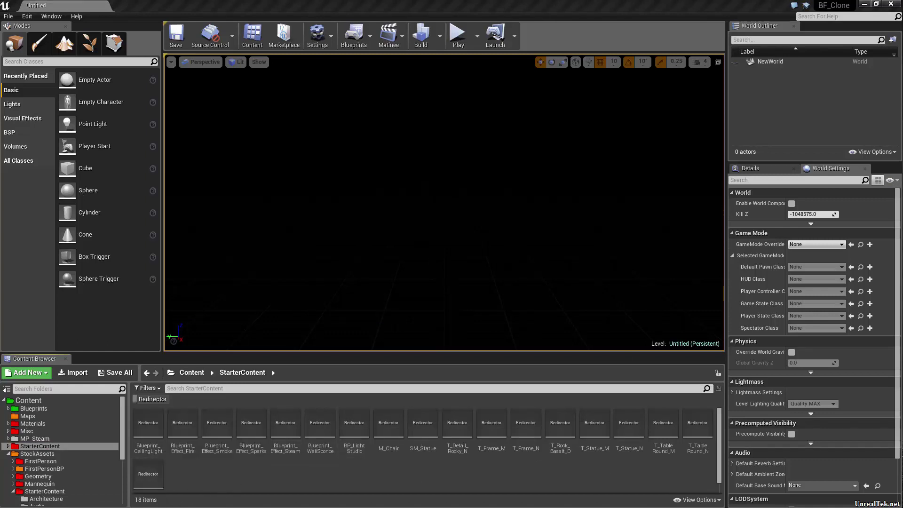
- Close the editor, saving the modified FirstPersonExampleMap and ThirdPersonExampleMap levels on exit
mouse_move(835, 6)
click(890, 4)
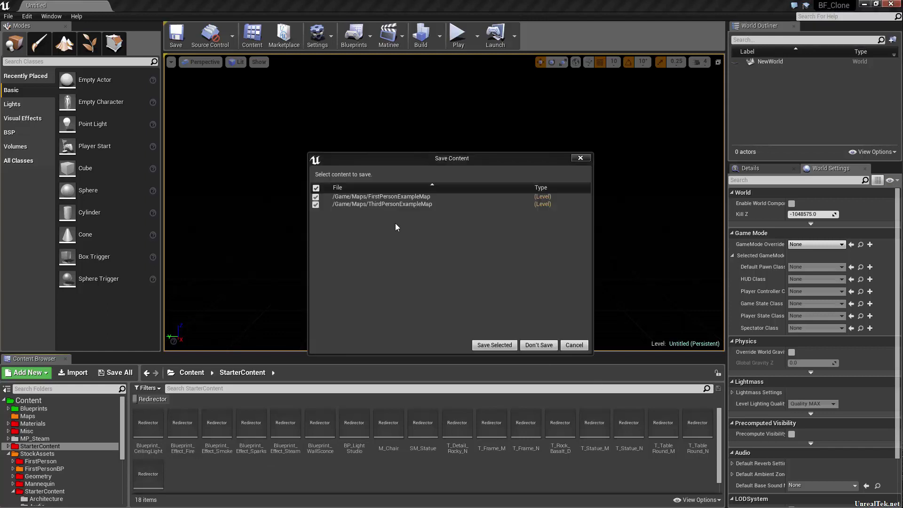
click(495, 346)
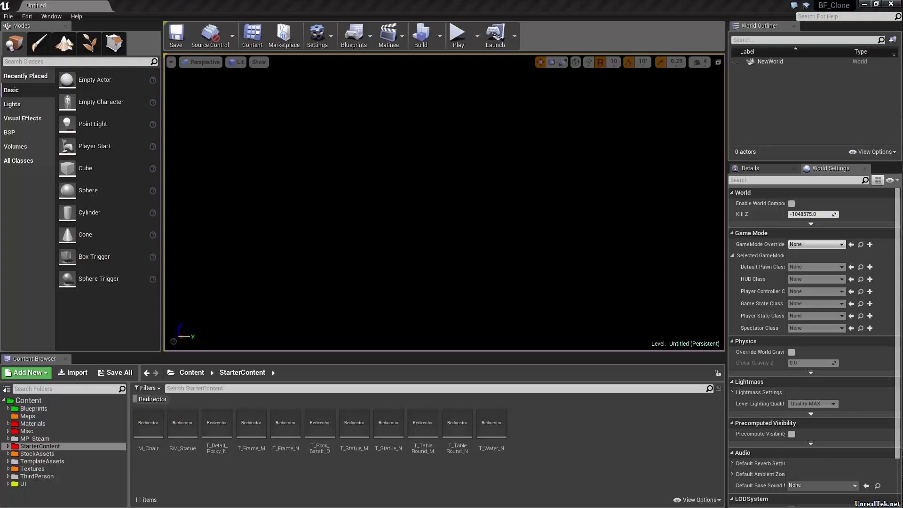
- Fix up the remaining redirectors in the top-level StarterContent folder, from M_Chair through T_Water_N
click(149, 426)
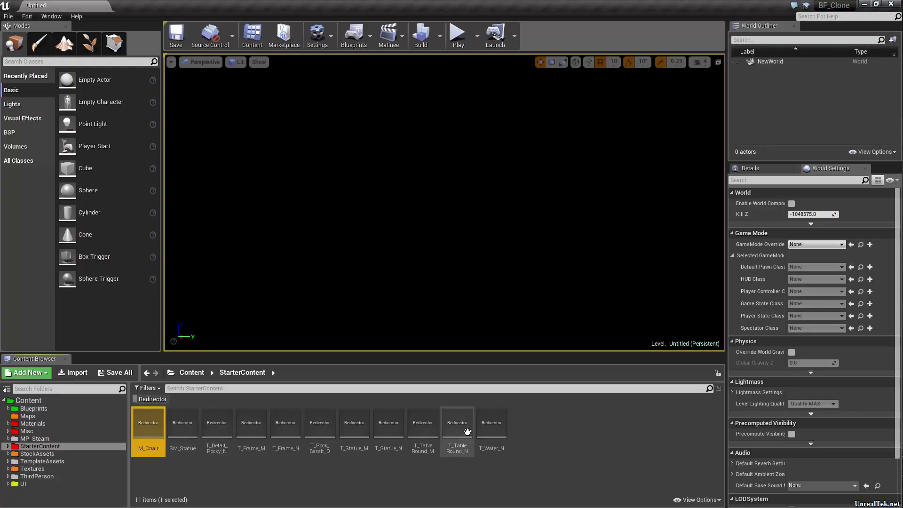
shift+click(492, 426)
right_click(505, 428)
click(541, 274)
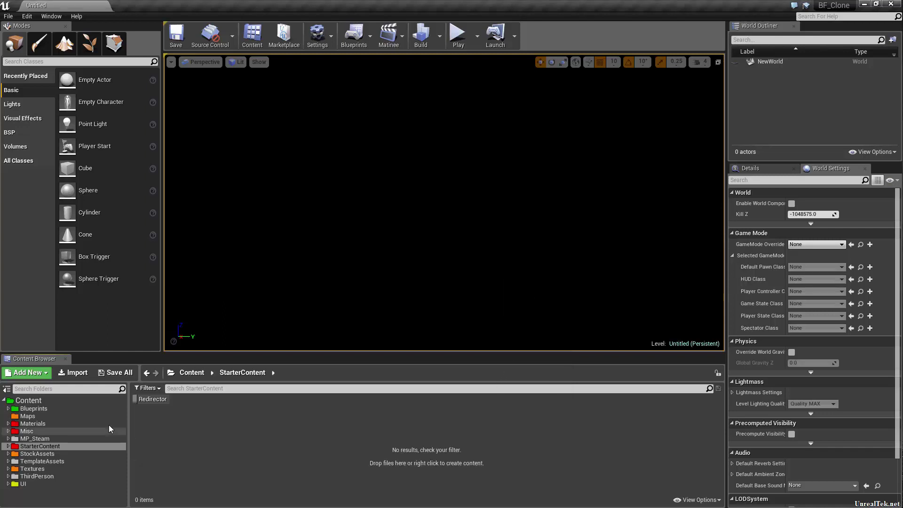
click(52, 447)
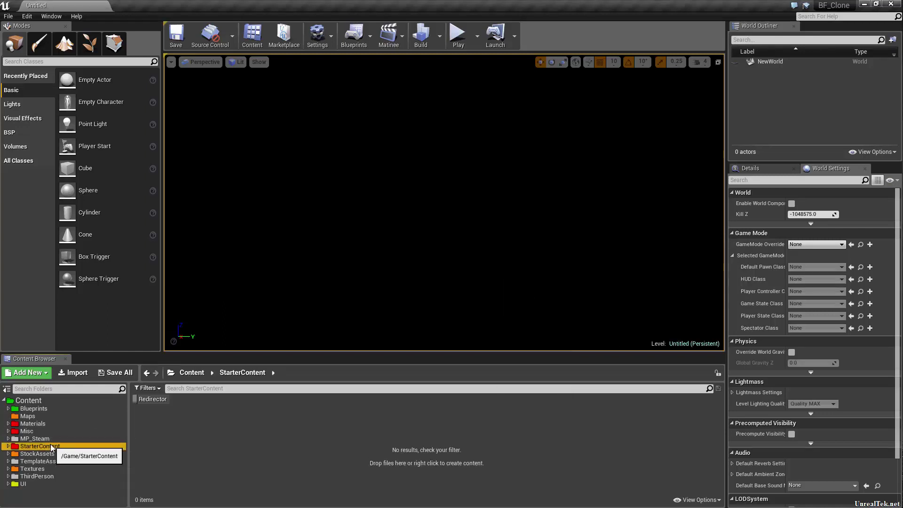
key(Delete)
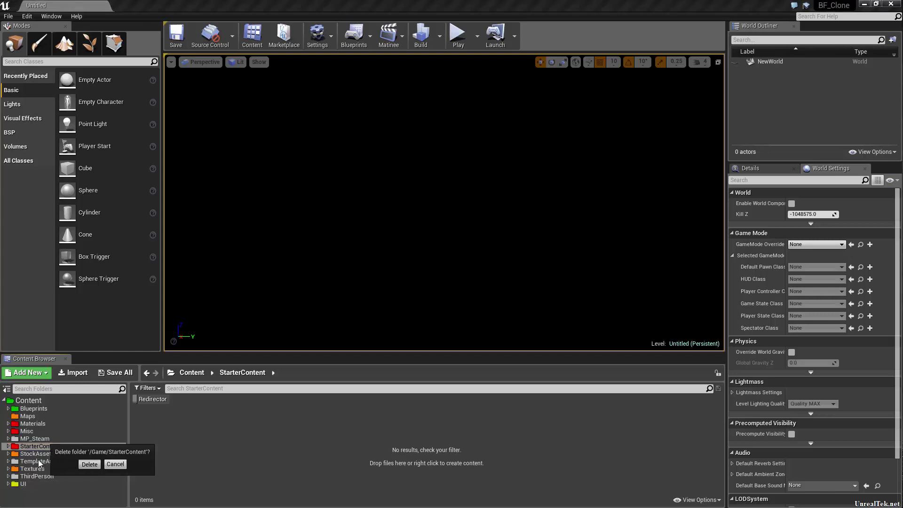
click(87, 467)
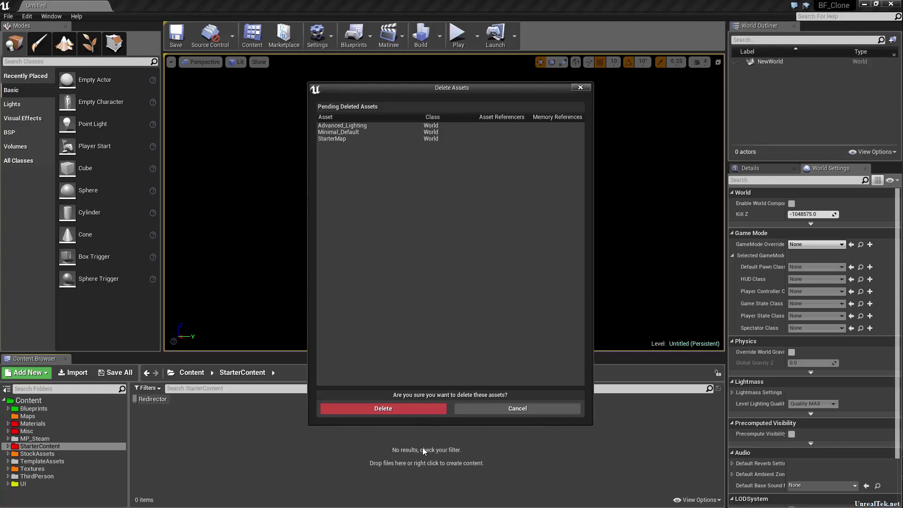
click(498, 409)
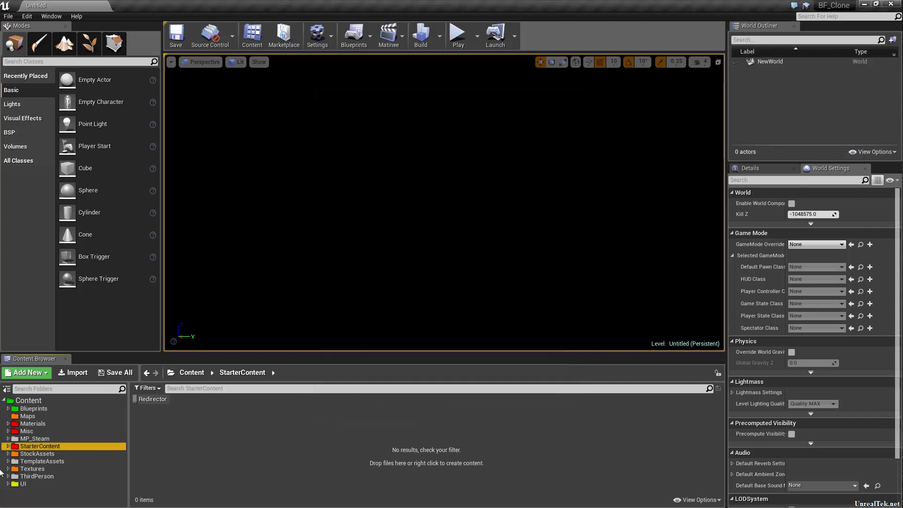
- Move the Advanced_Lighting, Minimal_Default and StarterMap levels from StarterContent's Maps folder into the top-level Maps folder
click(8, 446)
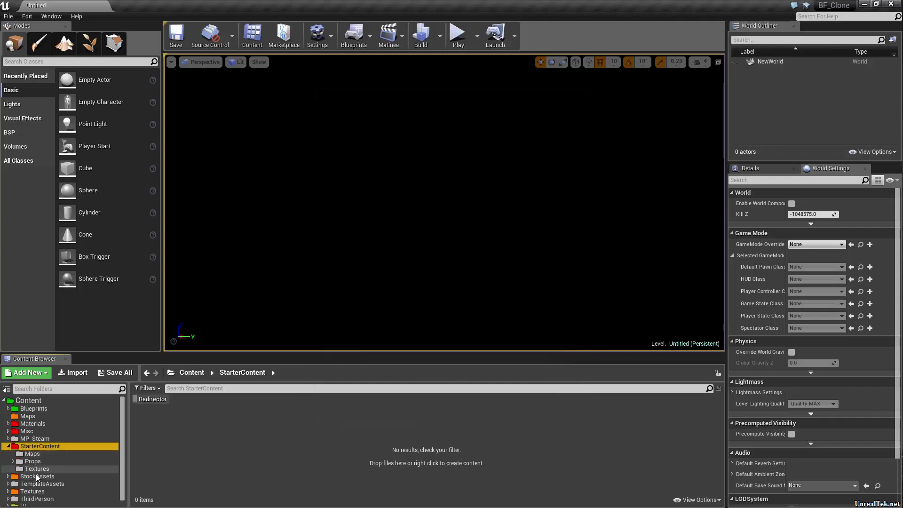
click(24, 453)
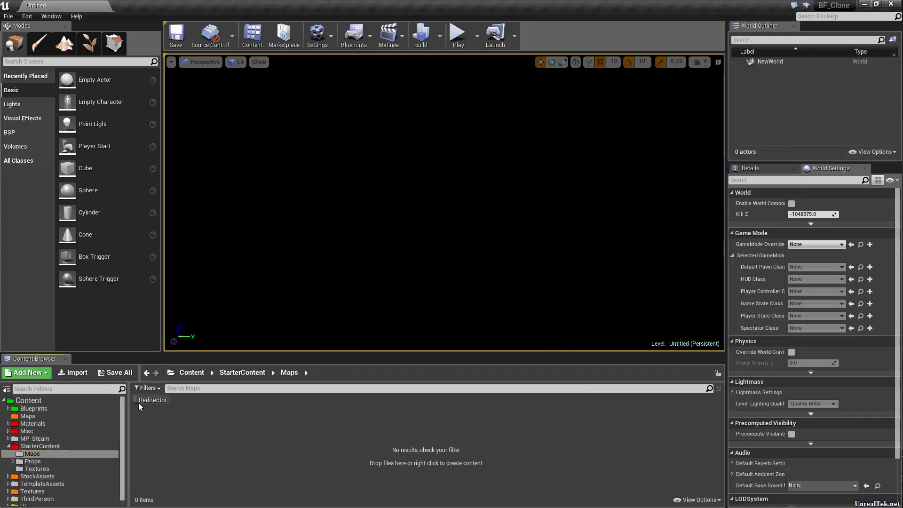
click(148, 426)
shift+click(228, 442)
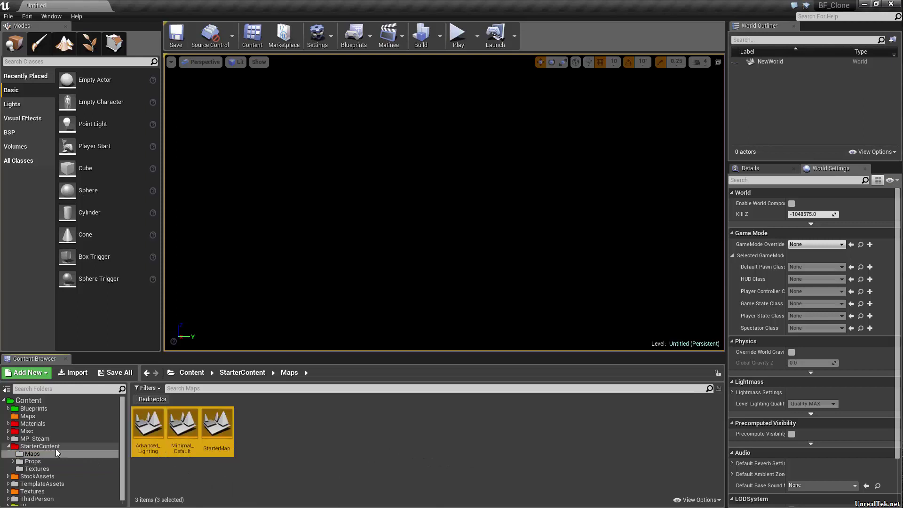
scroll(56, 448, down, 1)
drag(146, 425, 44, 412)
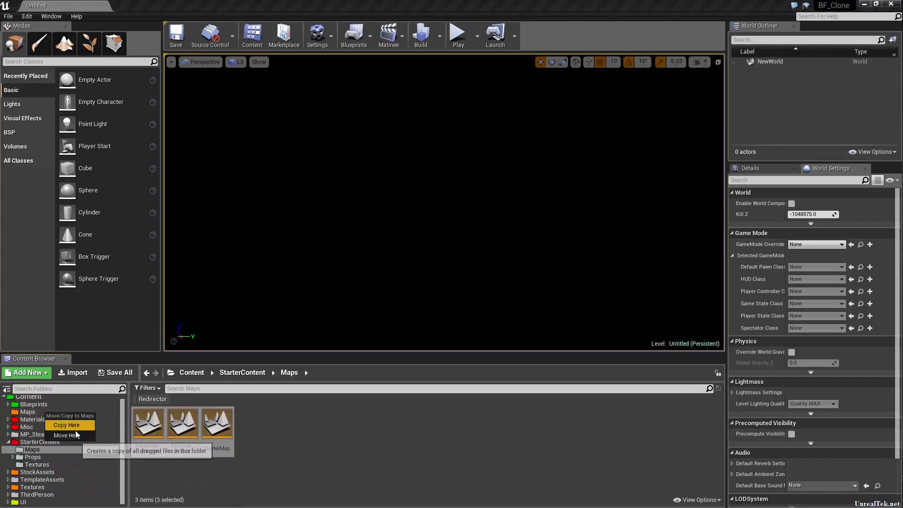
click(47, 427)
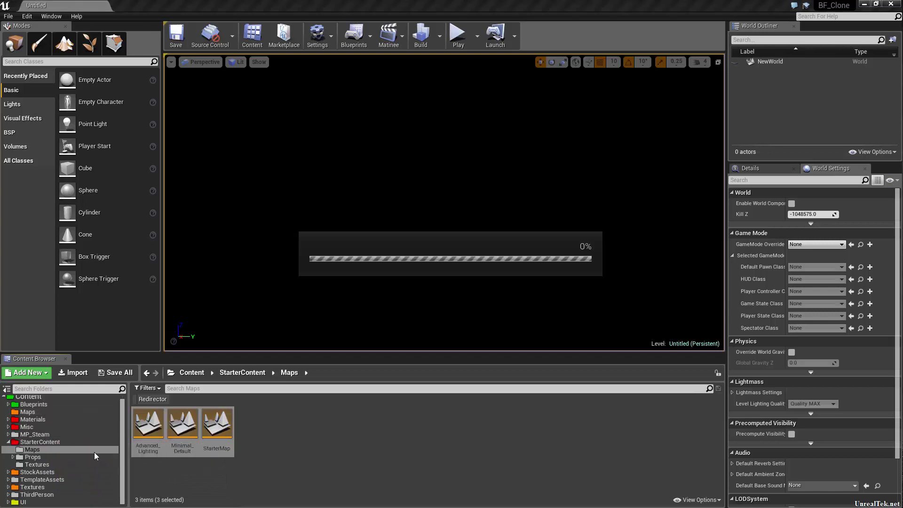
- Delete the top-level StarterContent folder together with its Maps, Props and Textures subfolders
click(58, 443)
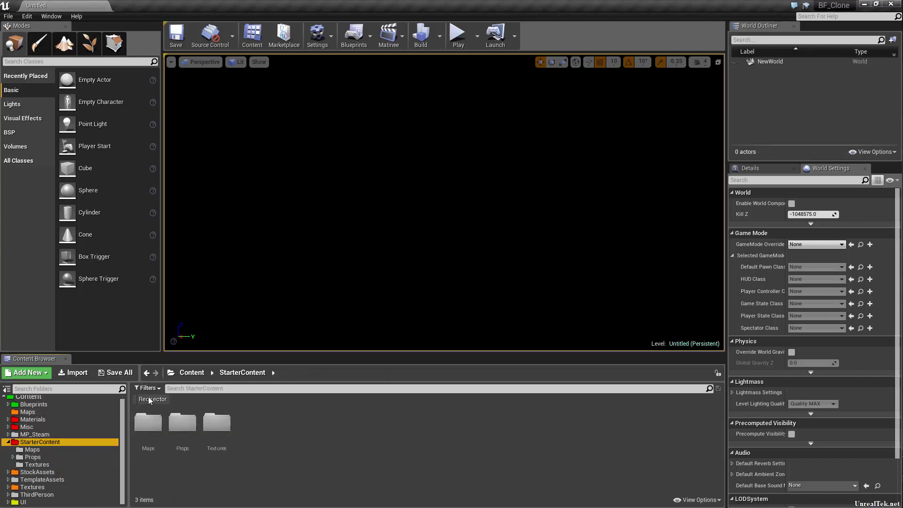
shift+click(67, 463)
key(Delete)
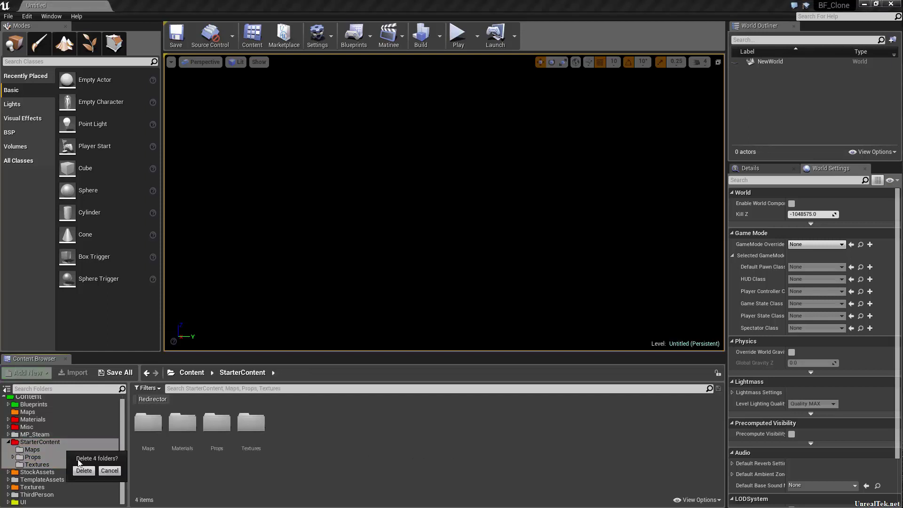
click(83, 470)
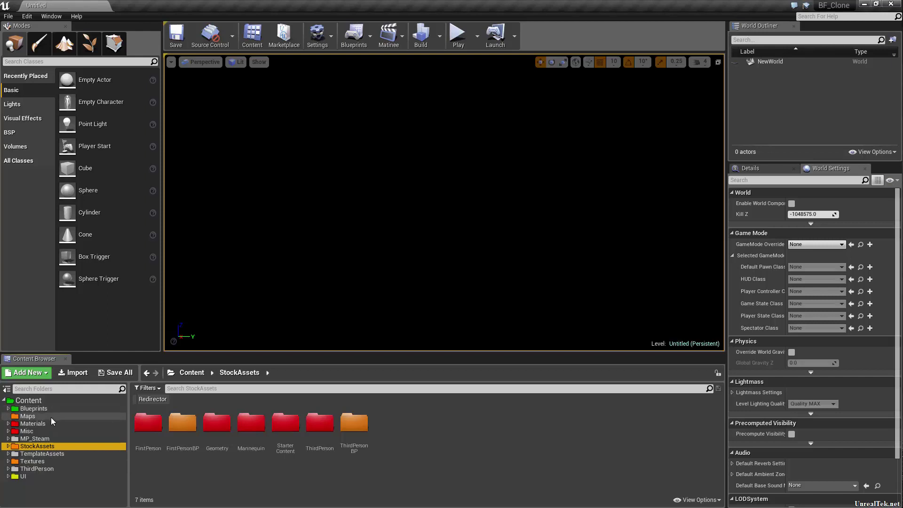
- Check the root Content folder for leftover redirectors using the Redirector filter
click(46, 401)
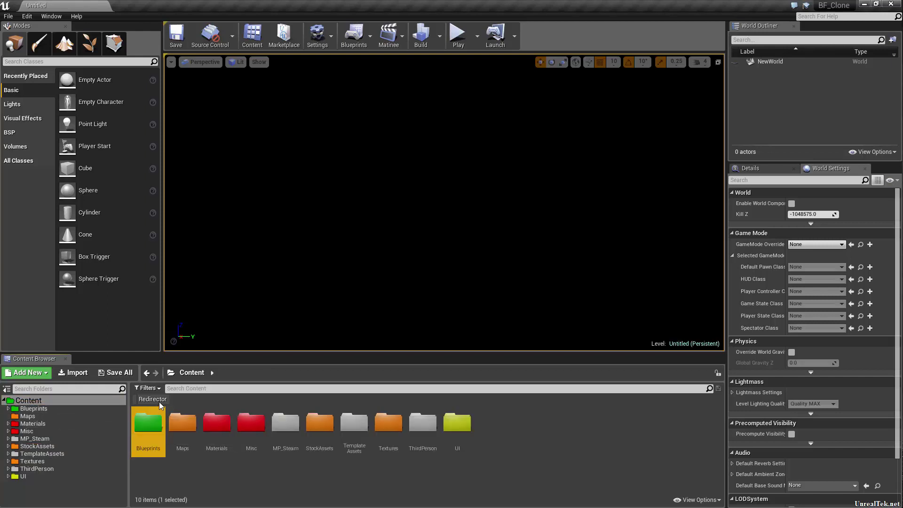
click(158, 399)
click(148, 401)
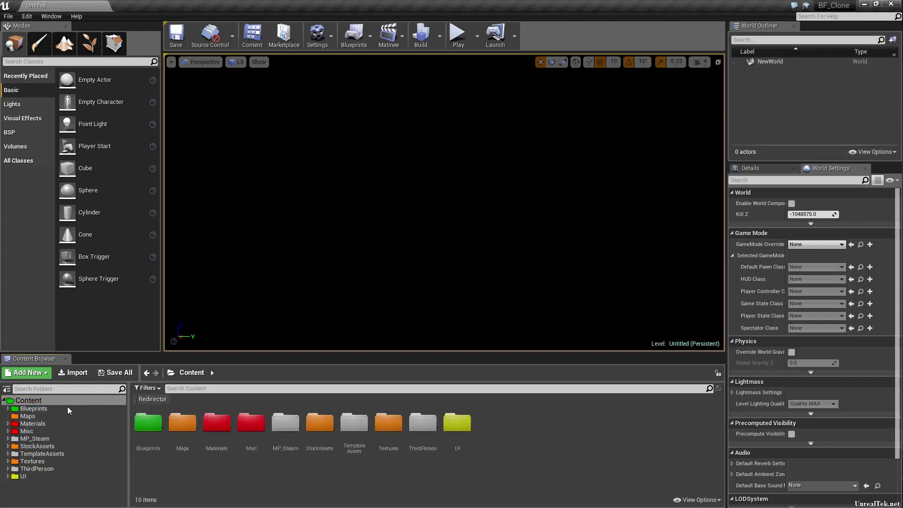
- Look through the Materials folder and set the color of its ChatBox subfolder to the existing red
click(55, 423)
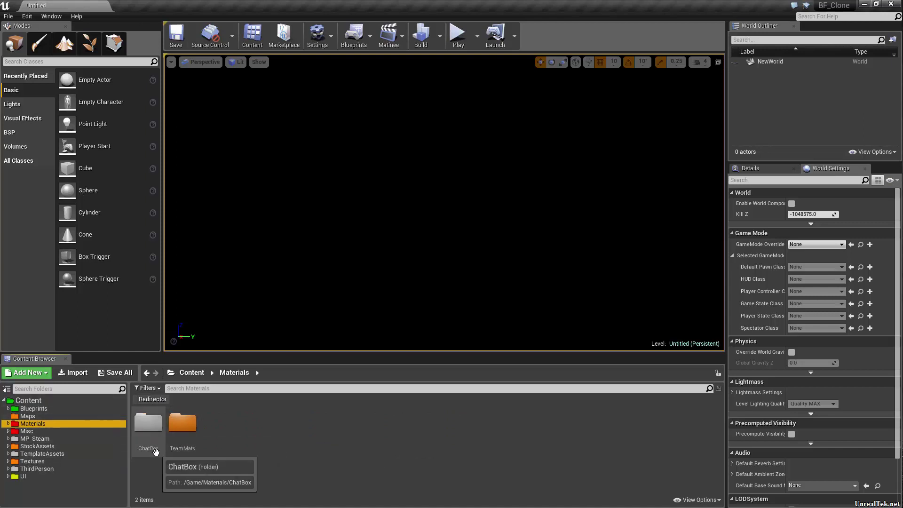
double_click(148, 424)
click(49, 424)
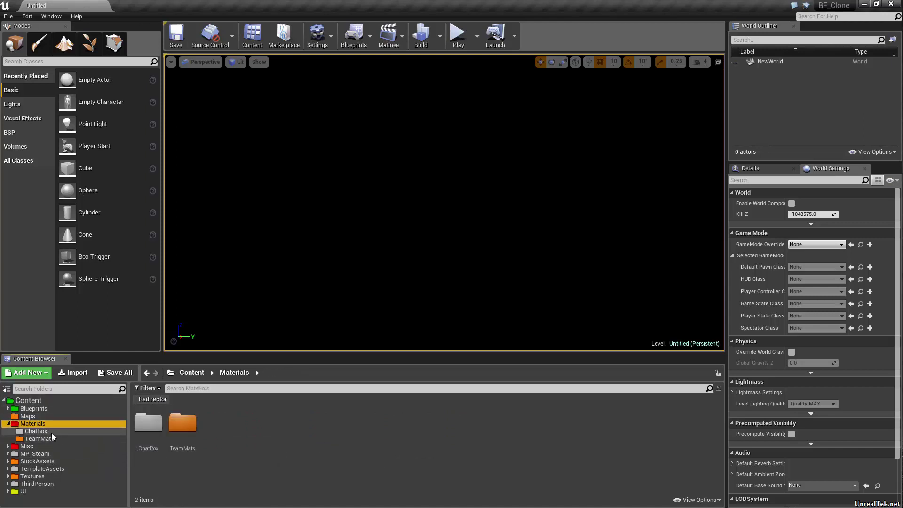
click(51, 431)
click(52, 422)
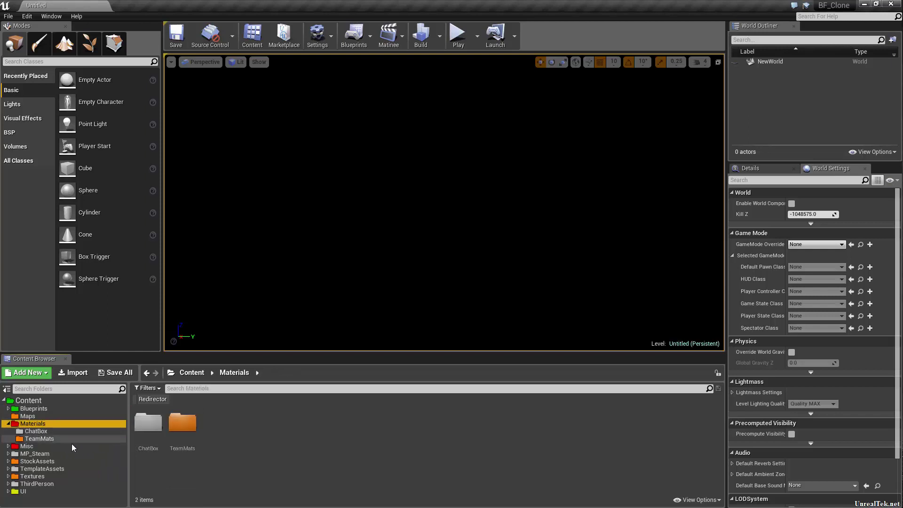
right_click(148, 423)
mouse_move(207, 337)
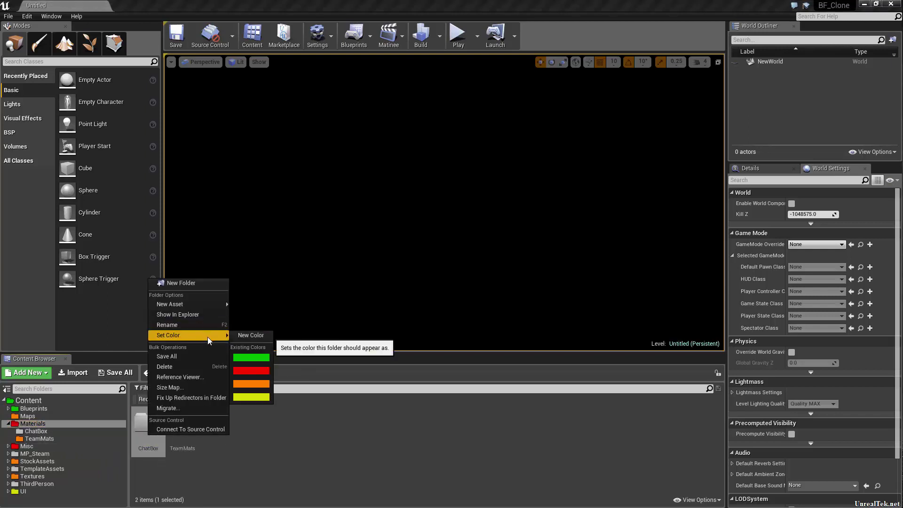
click(264, 370)
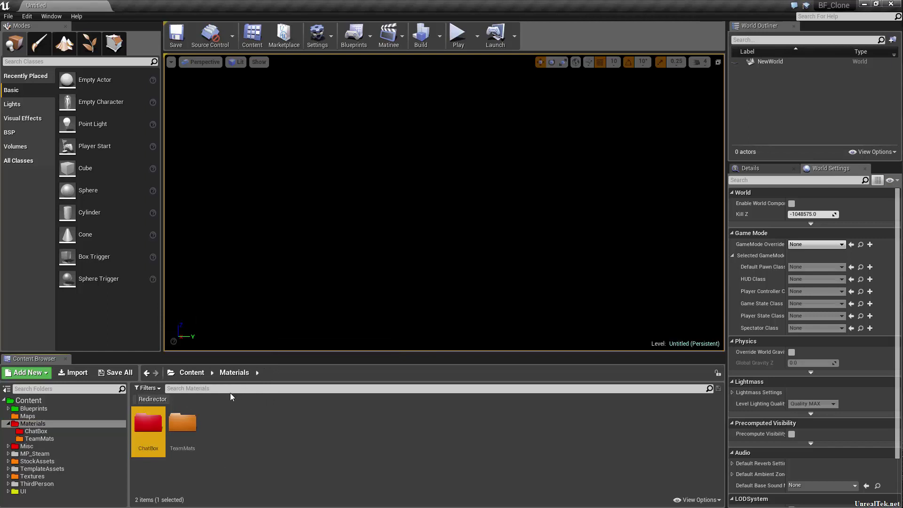
- Check the contents of the TeamMats folder in Materials and change the folder's color to the existing red
double_click(182, 423)
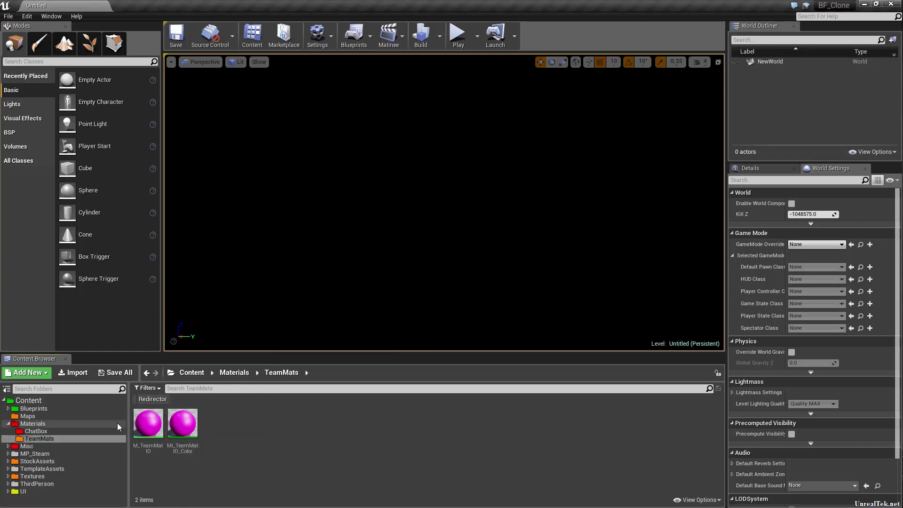
click(50, 424)
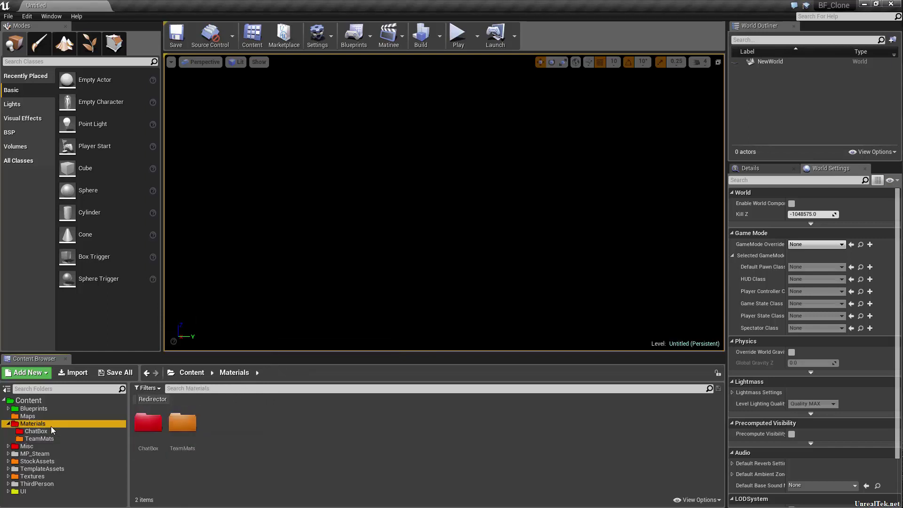
right_click(191, 434)
mouse_move(235, 335)
click(300, 383)
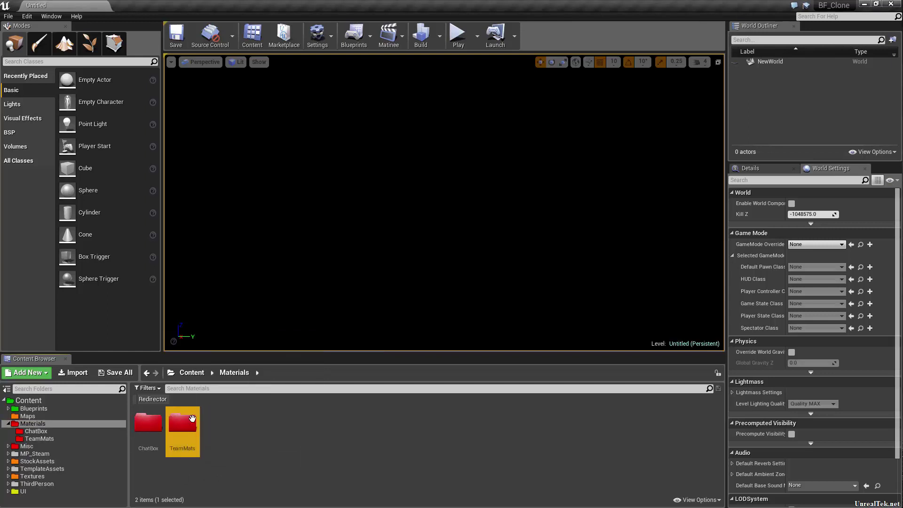
- Create a new folder named TemplateMaps inside the top-level Maps folder
click(47, 417)
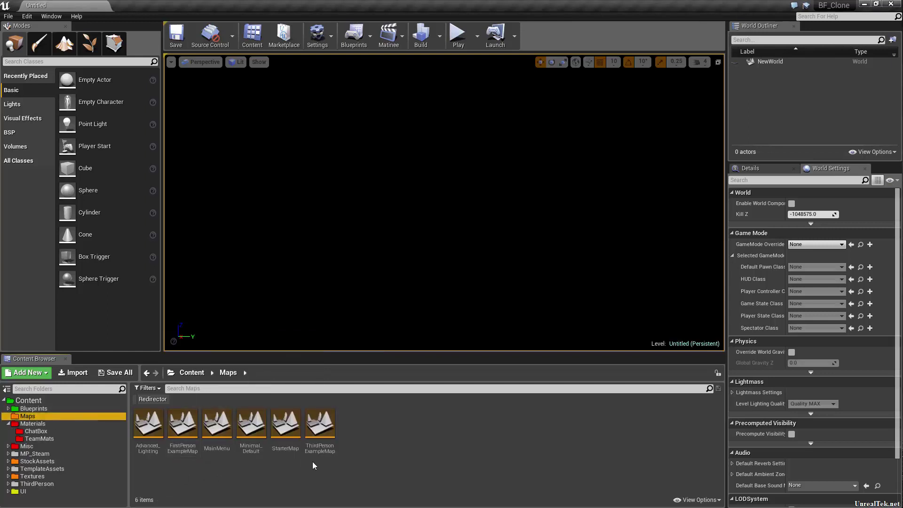
right_click(369, 454)
click(403, 210)
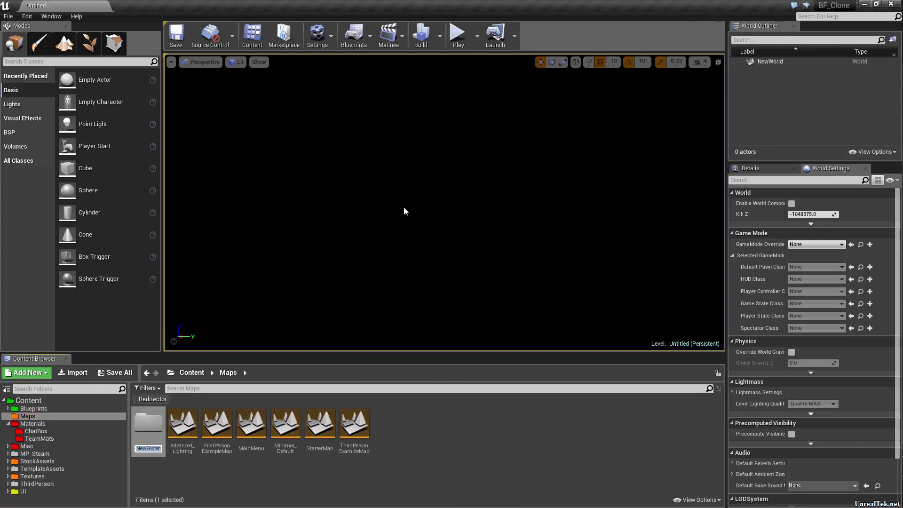
text(TemplateMaps)
key(BackSpace)
key(BackSpace)
key(BackSpace)
key(Return)
text(Maps)
click(386, 101)
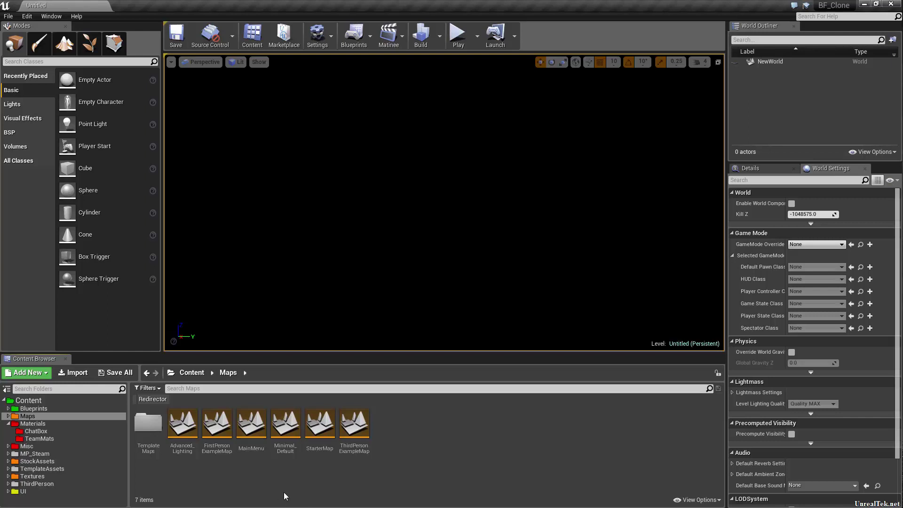
- Move FirstPersonExampleMap and ThirdPersonExampleMap from the Maps folder into its TemplateMaps subfolder
click(217, 425)
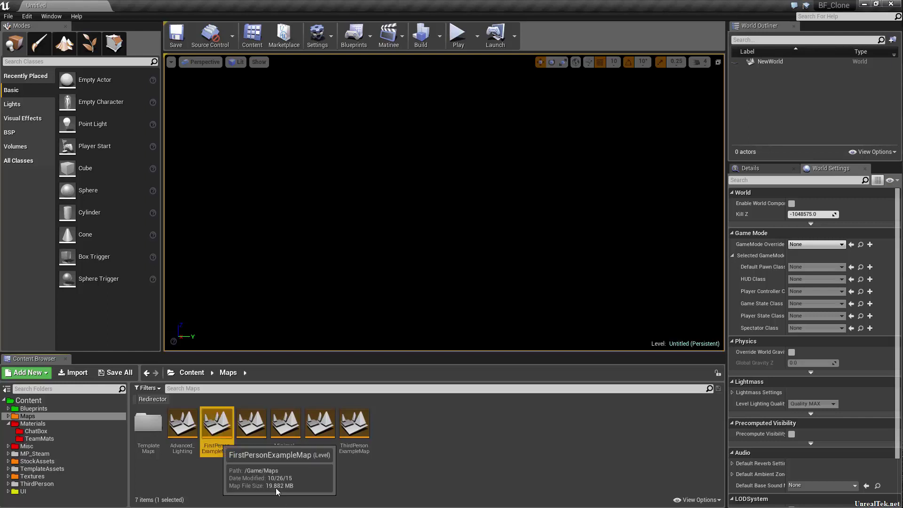
ctrl+click(356, 436)
drag(355, 435, 146, 446)
click(188, 465)
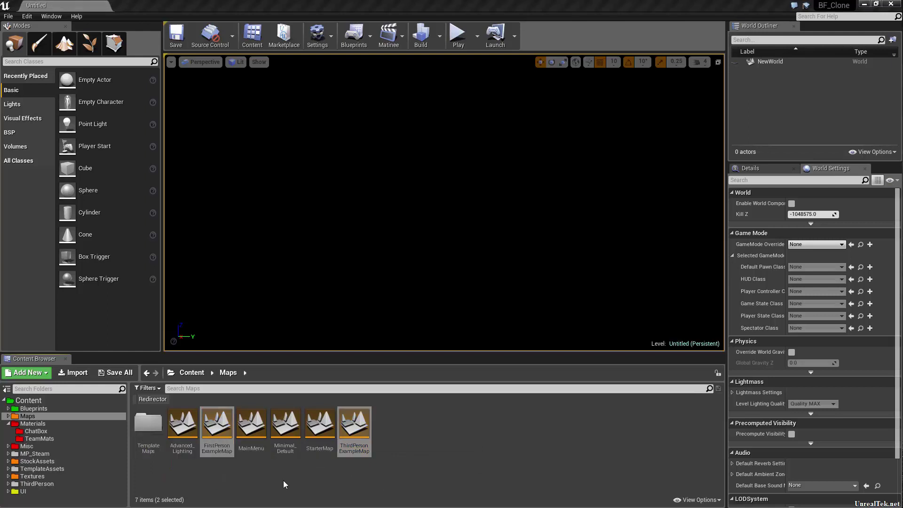
- Create a new folder named StartContentMaps inside the top-level Maps folder
right_click(392, 447)
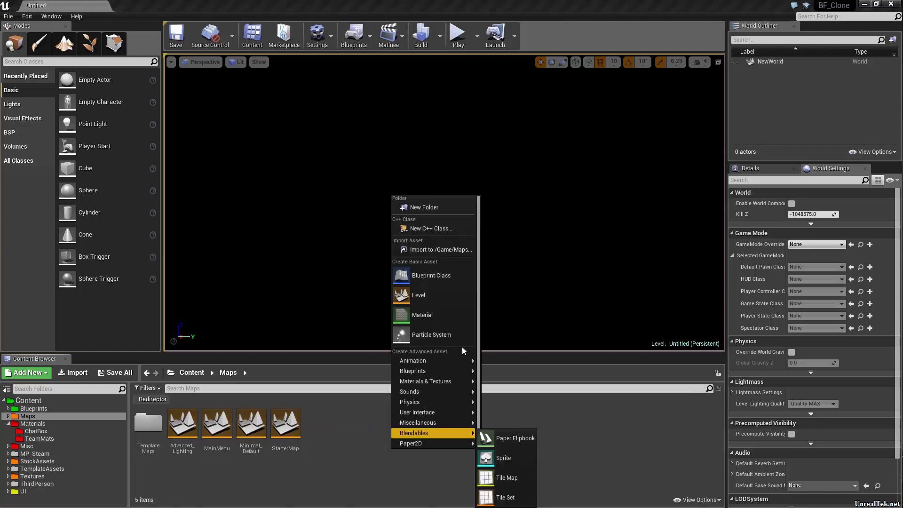
click(441, 209)
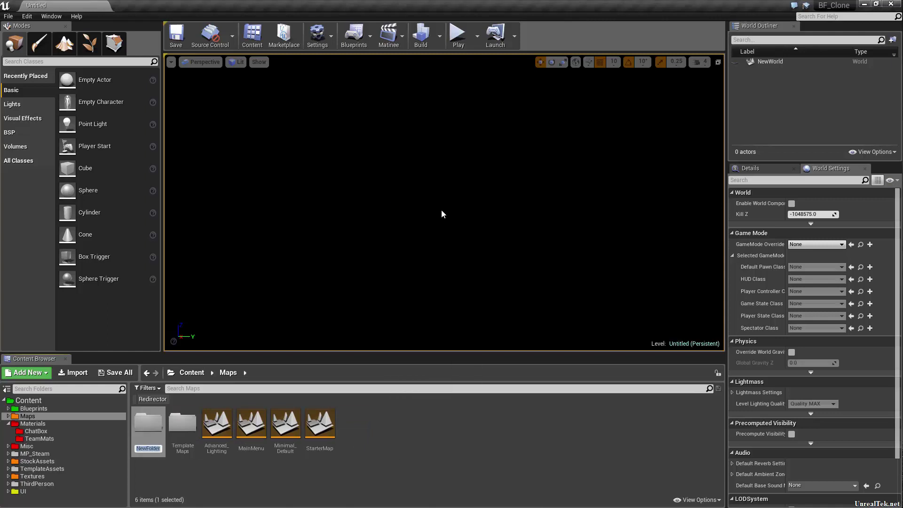
text(StartContentMaps)
key(Return)
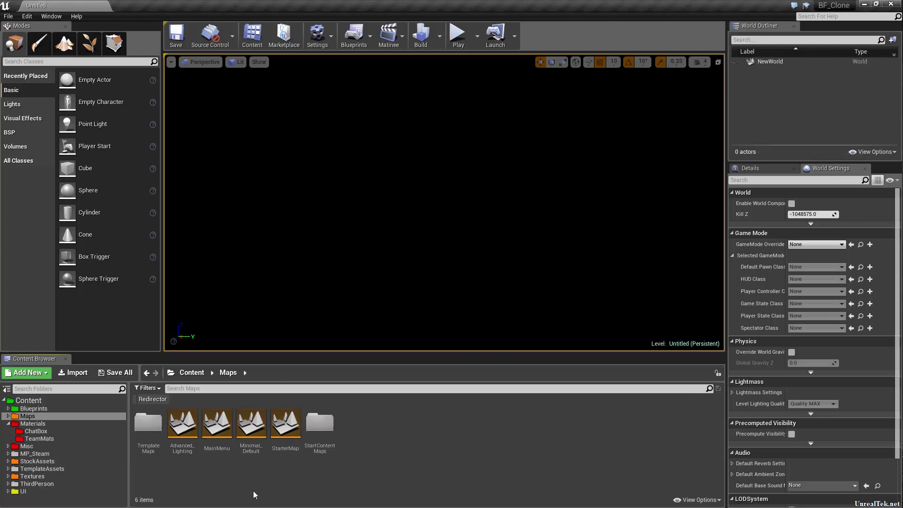
- Move the Advanced_Lighting, Minimal_Default and StarterMap levels into the StartContentMaps folder
click(250, 427)
ctrl+click(188, 452)
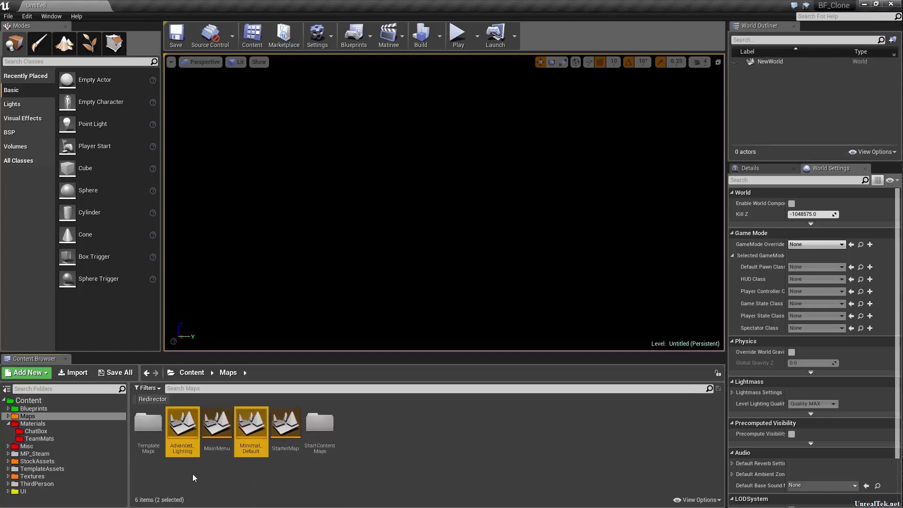
ctrl+click(286, 437)
drag(285, 437, 332, 441)
click(343, 450)
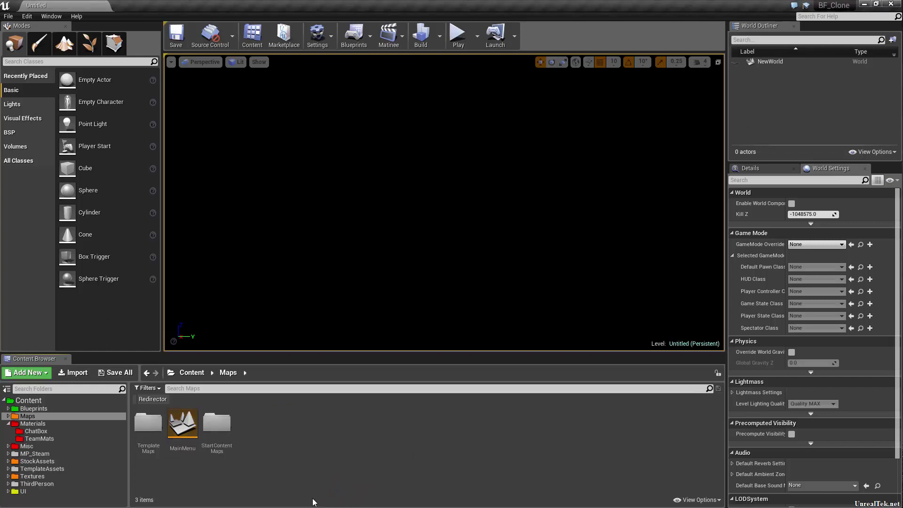
- Rename the StartContentMaps folder as StarterContentMaps
click(234, 440)
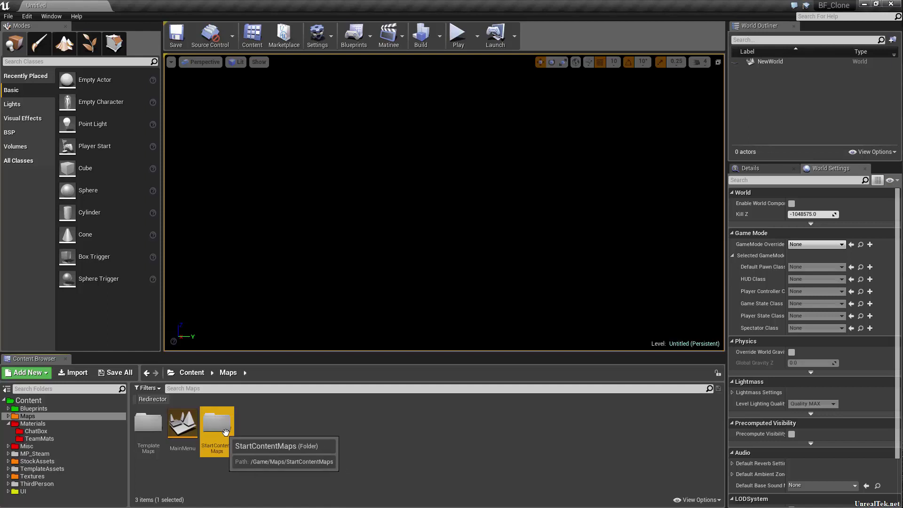
click(222, 448)
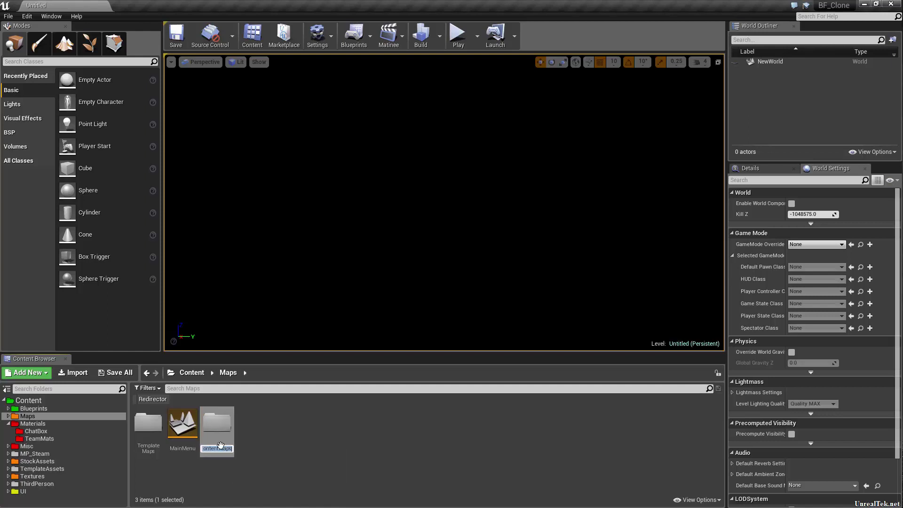
click(220, 447)
click(162, 410)
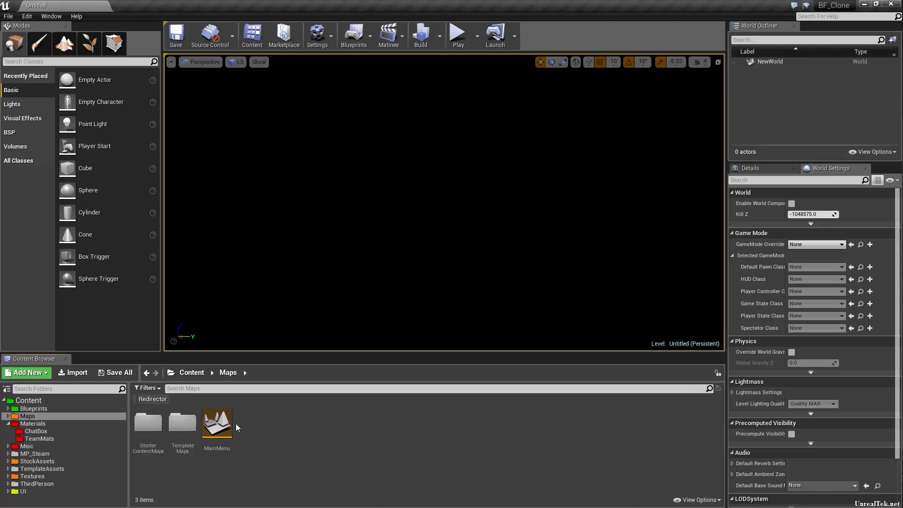
- Set the color of the StarterContentMaps and TemplateMaps folders to the existing red
click(170, 446)
ctrl+click(158, 451)
right_click(158, 452)
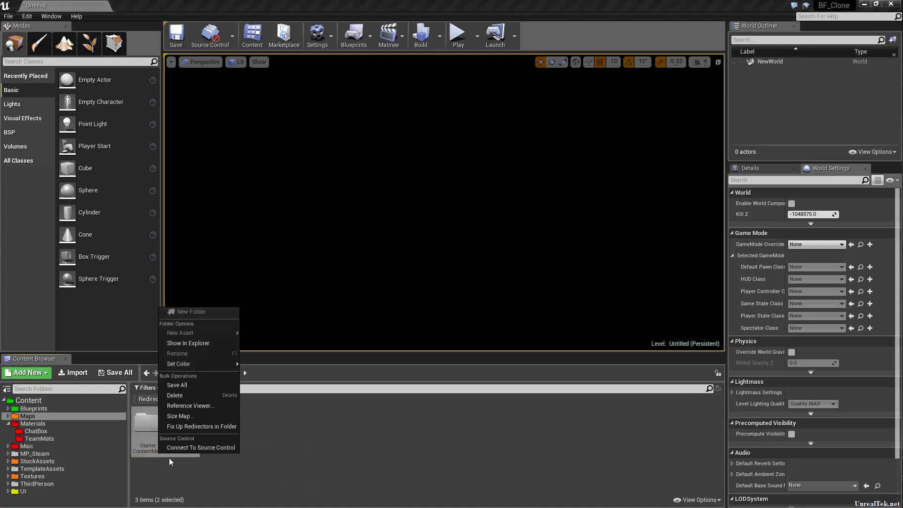
mouse_move(216, 368)
click(276, 398)
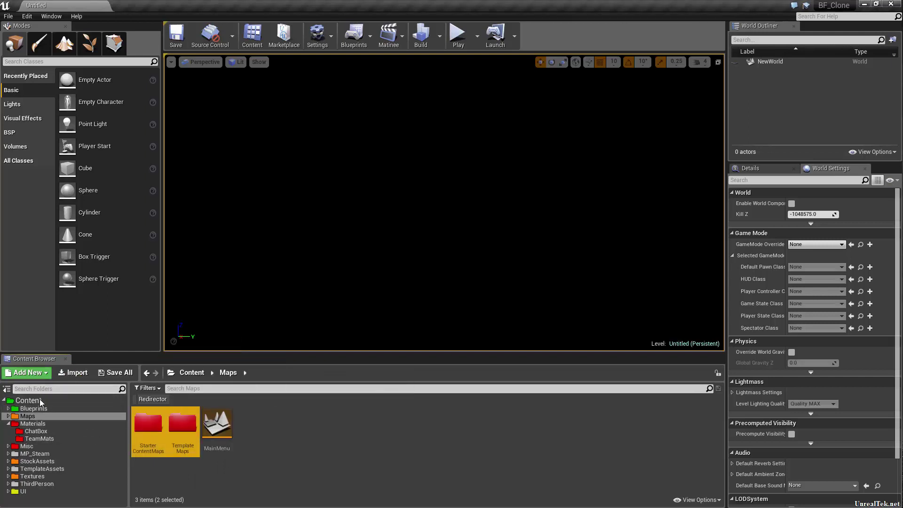
- Check the root Content folder for redirectors left by the map moves, using the Redirector filter
click(76, 401)
click(152, 390)
click(154, 397)
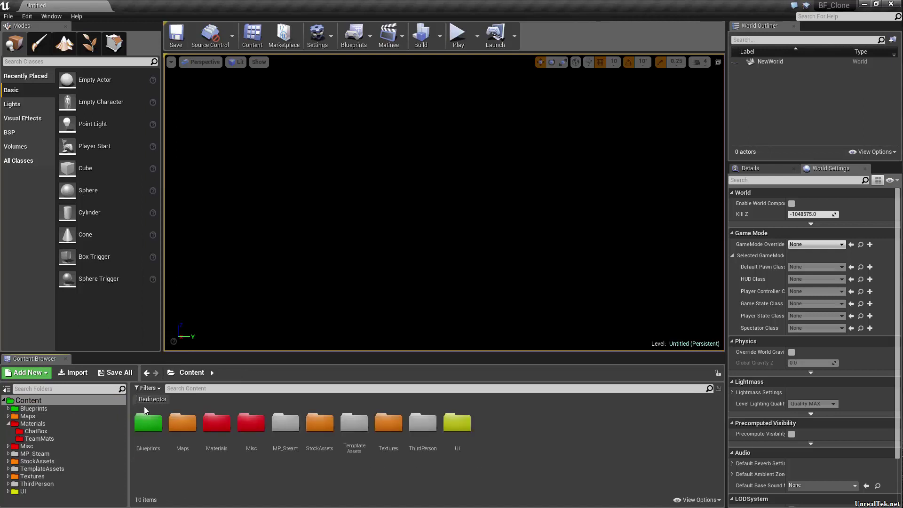
- Examine the blueprint assets in the top-level Blueprints folder, including their classes and paths
click(61, 408)
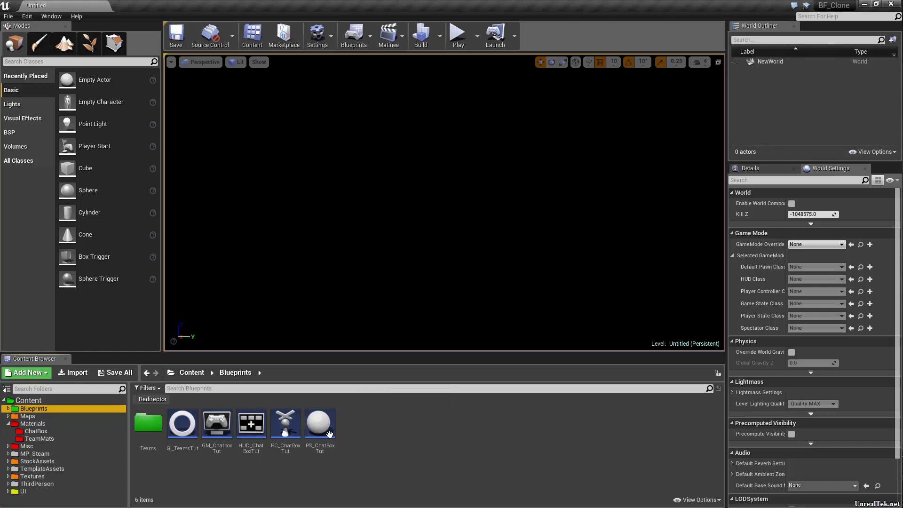
mouse_move(326, 427)
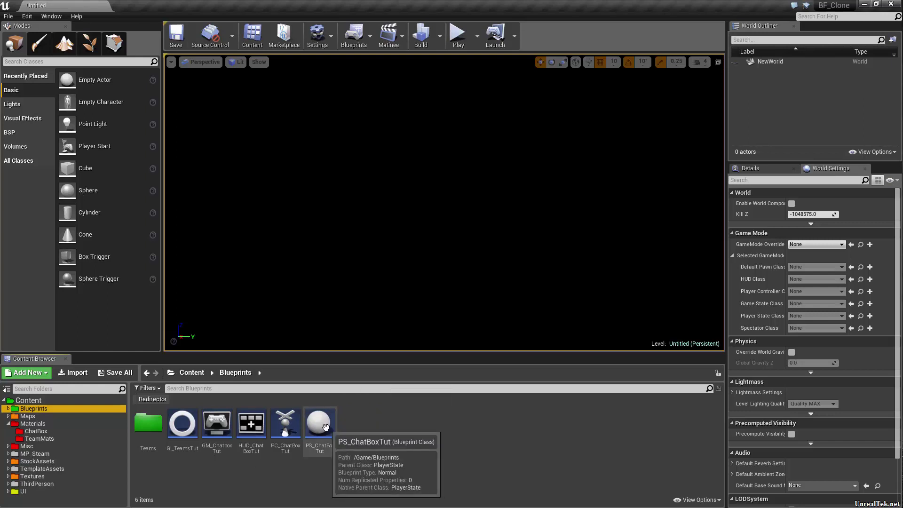
mouse_move(282, 434)
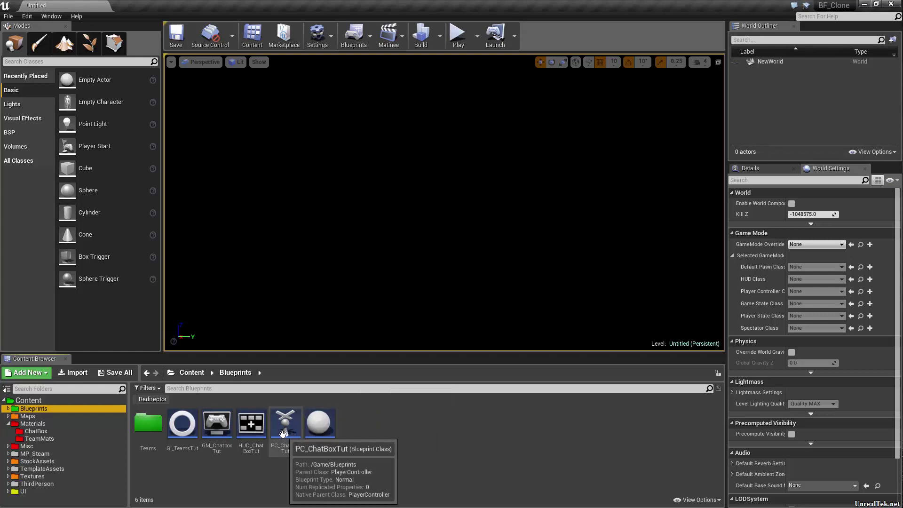
mouse_move(219, 433)
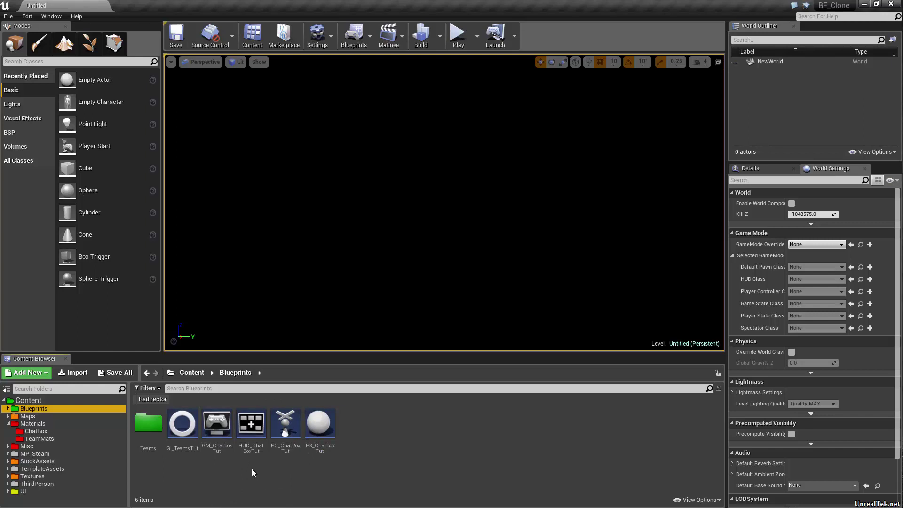
- Check the contents of the Misc and MP_Steam folders and set the Misc folder's color to the existing yellow
click(70, 446)
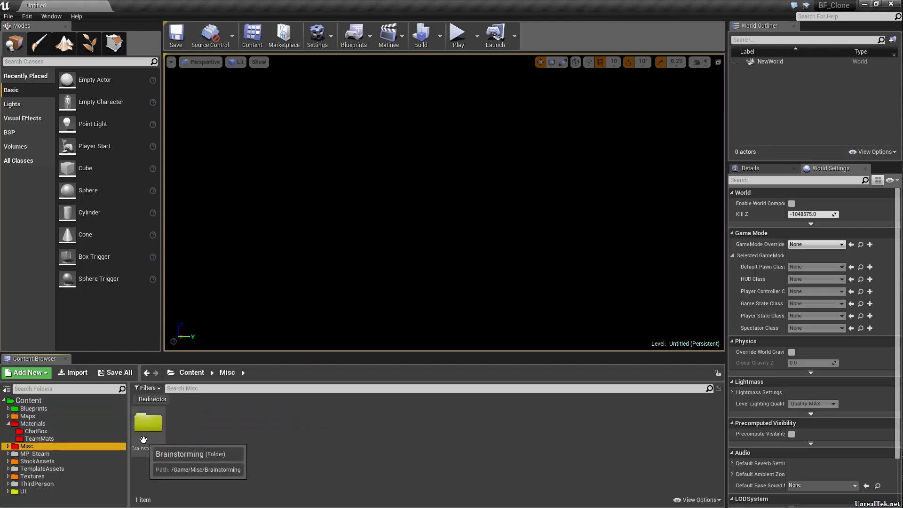
click(63, 454)
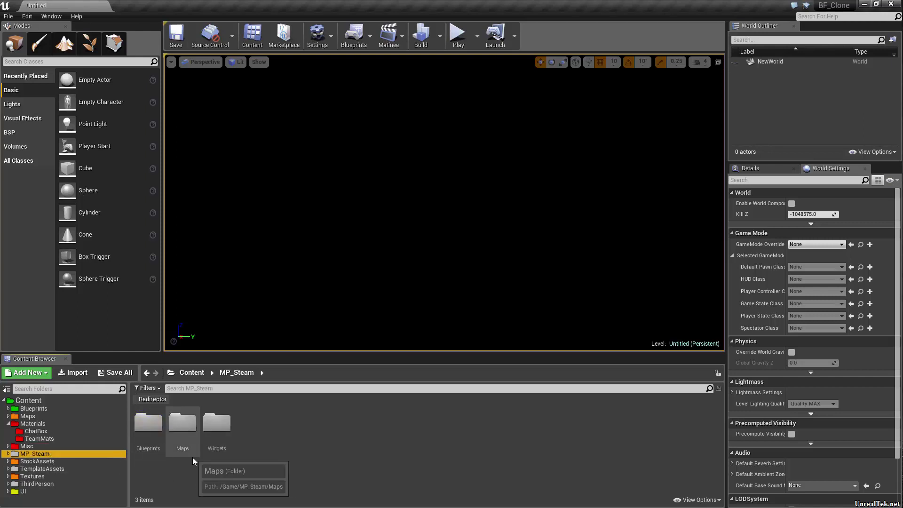
right_click(51, 445)
mouse_move(90, 344)
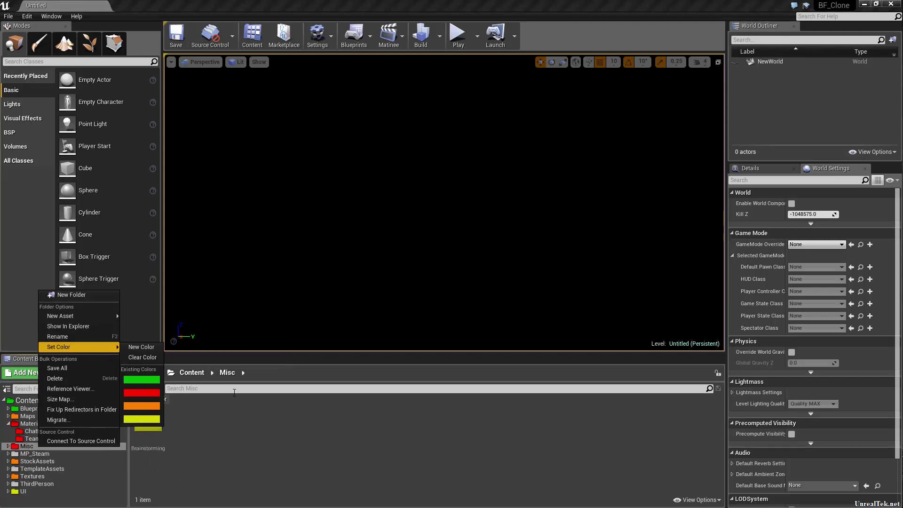
click(141, 419)
- Move all assets from the MP_Steam Blueprints subfolder into the top-level Blueprints folder
click(50, 452)
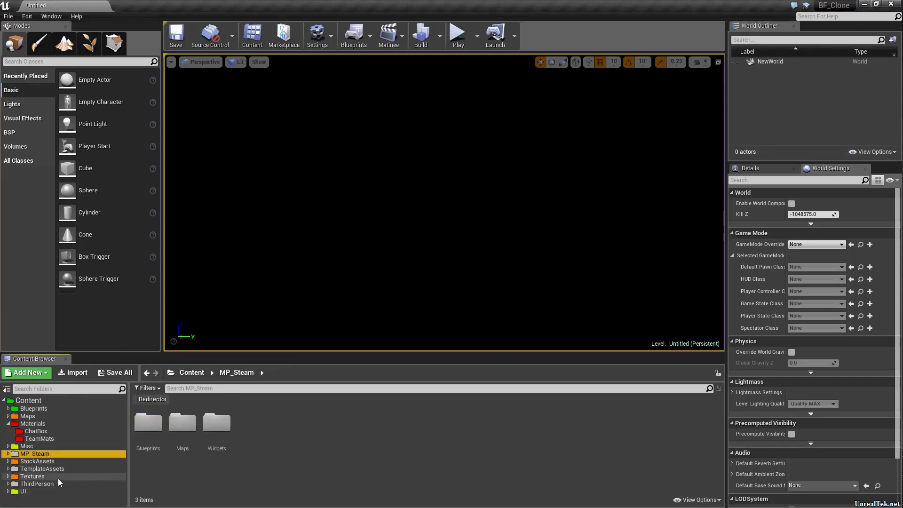
click(153, 436)
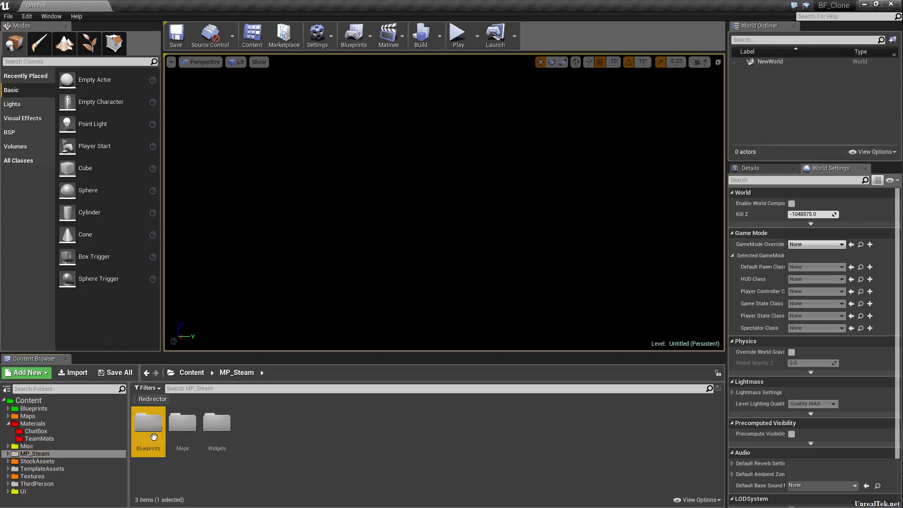
double_click(154, 436)
key(ctrl+a)
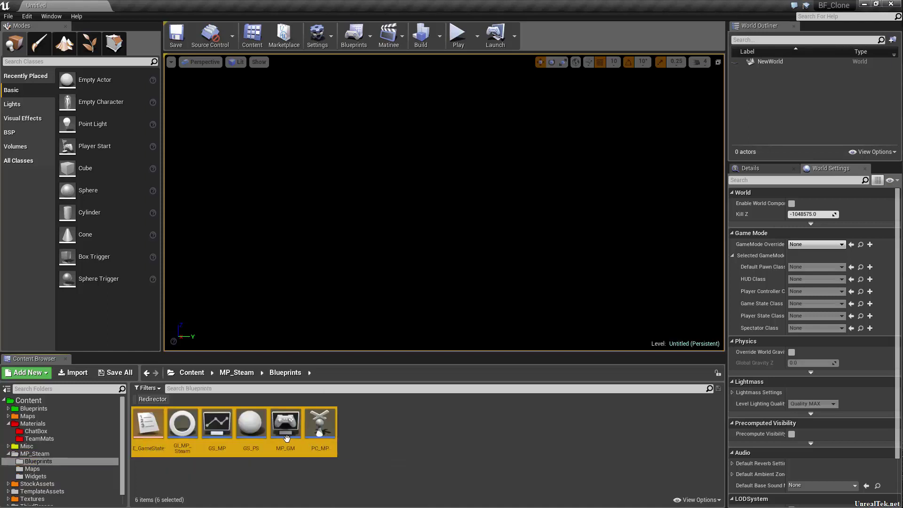
drag(49, 411, 49, 411)
click(86, 456)
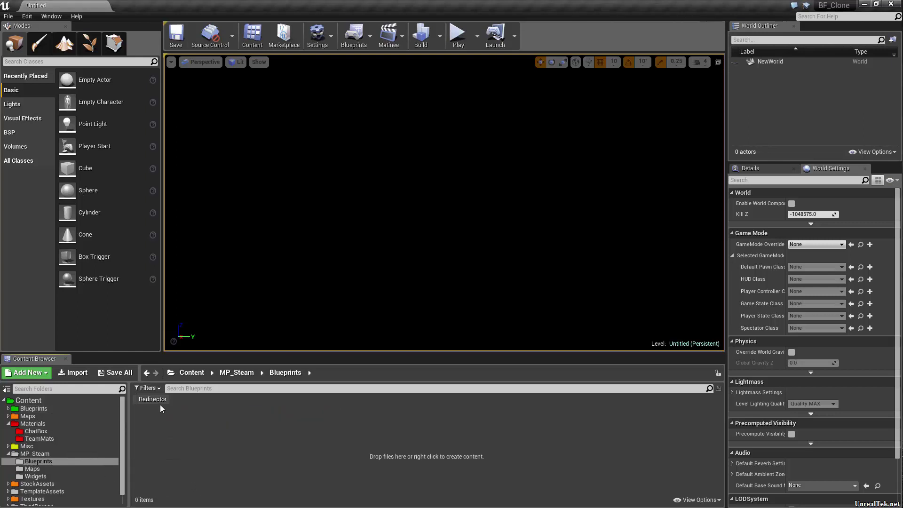
- Fix up the GI_MP_Steam and MP_GM redirectors left in the MP_Steam Blueprints subfolder
drag(135, 470, 215, 411)
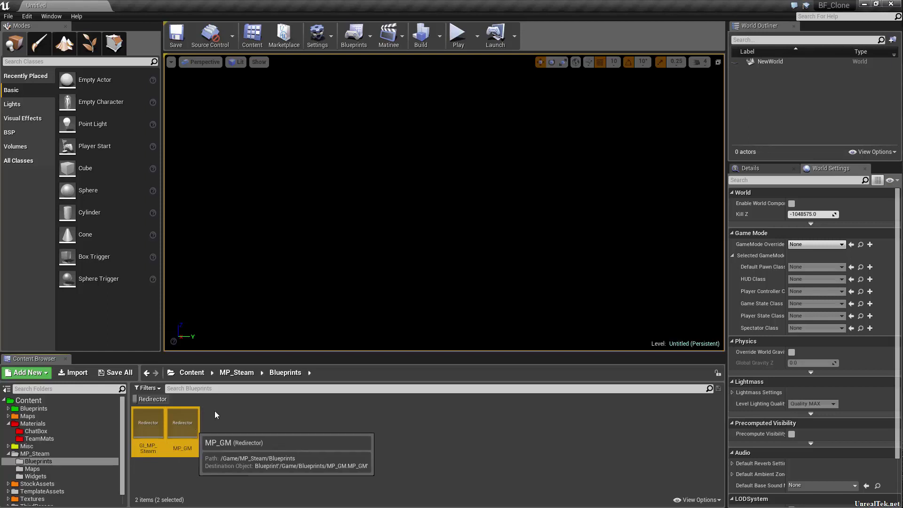
right_click(192, 426)
click(245, 258)
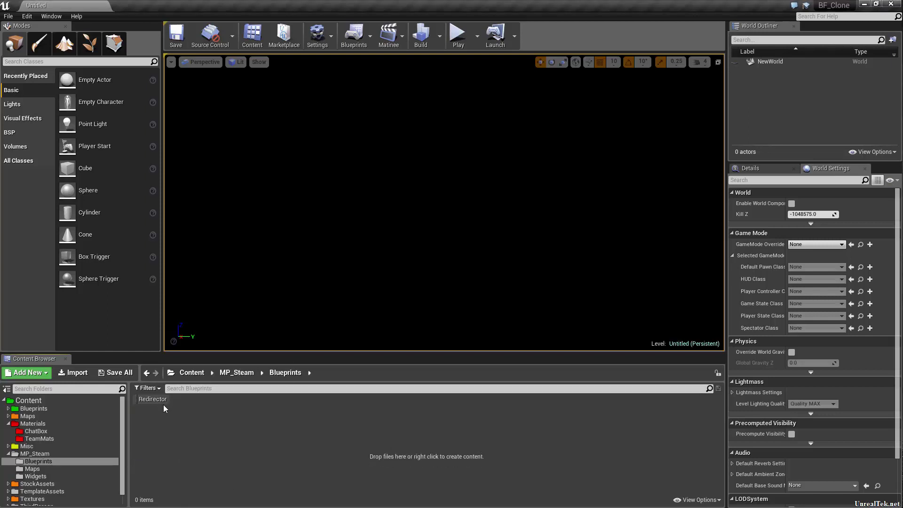
- Delete the emptied Blueprints subfolder from MP_Steam
click(37, 461)
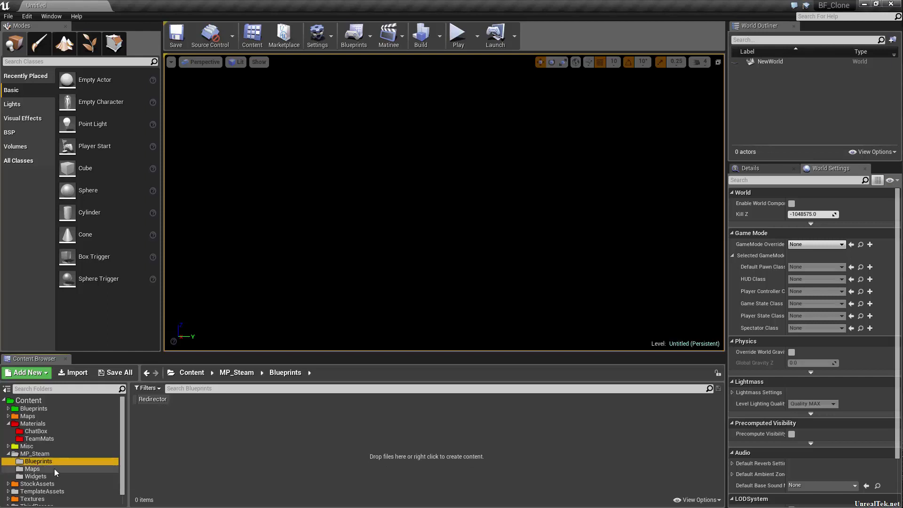
key(Delete)
click(103, 484)
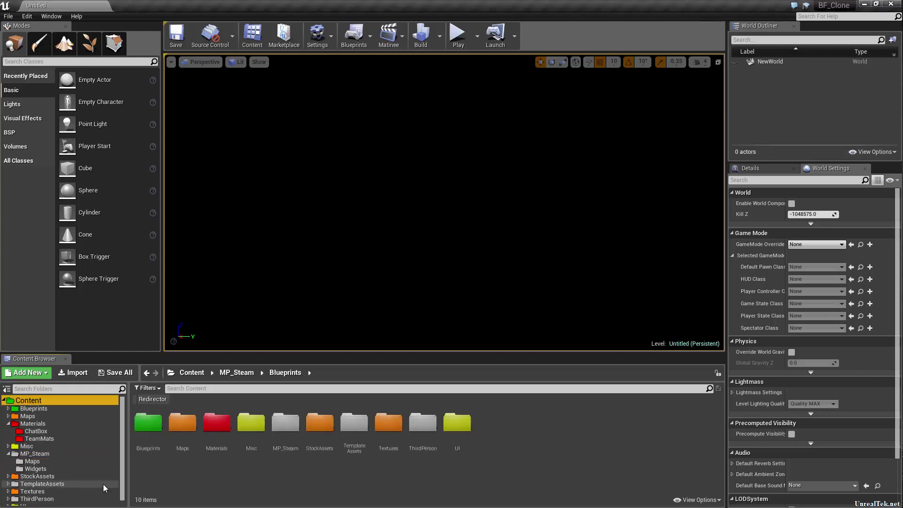
- Move the MP_Level1 and MP_mainMenu levels from the MP_Steam Maps subfolder into the top-level Maps folder
click(51, 463)
click(149, 437)
shift+click(189, 453)
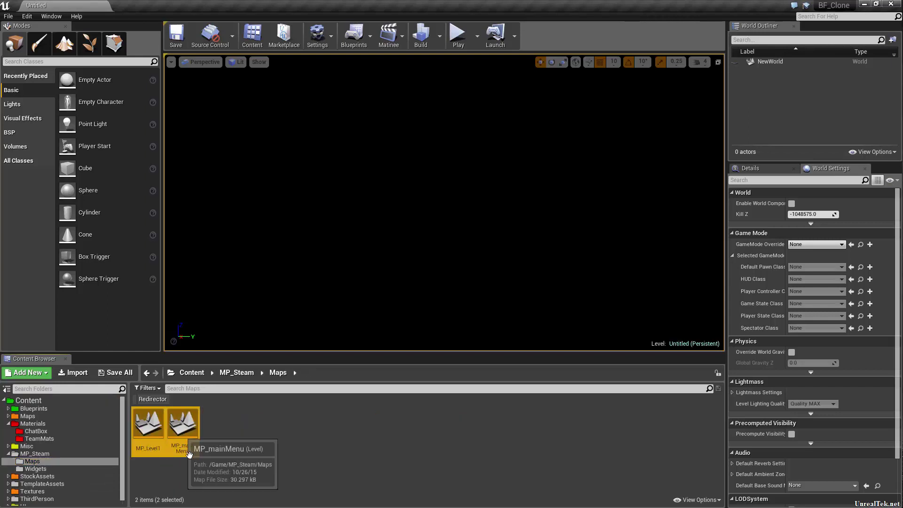
drag(189, 453, 45, 416)
click(88, 435)
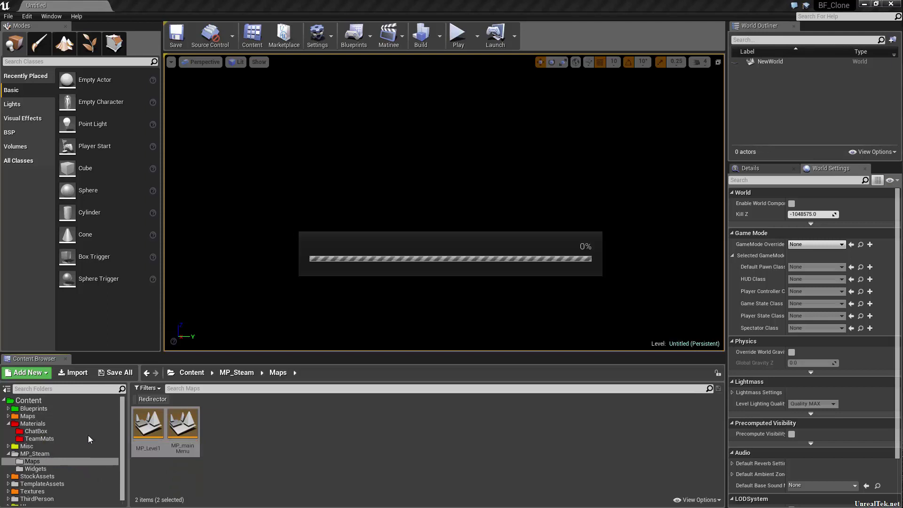
- Create a new folder named MP_Steam inside the top-level Maps folder
click(57, 416)
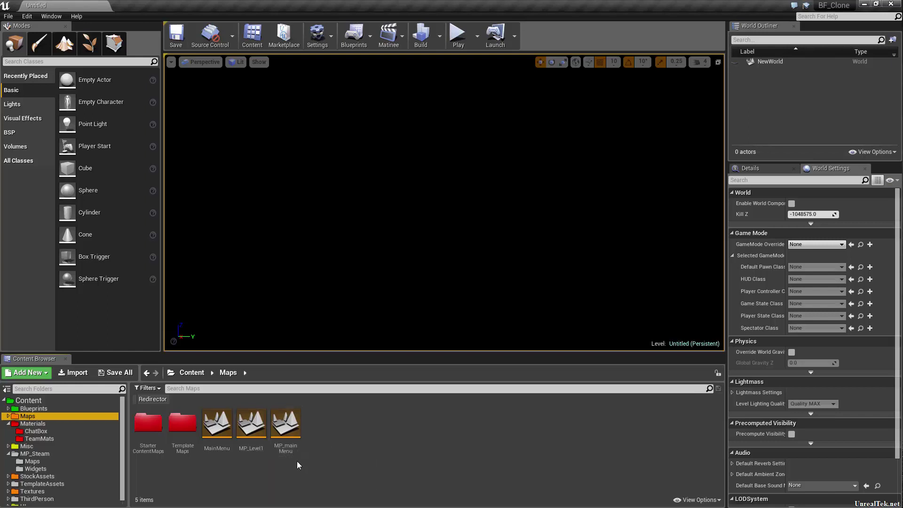
right_click(332, 470)
click(396, 219)
text(M)
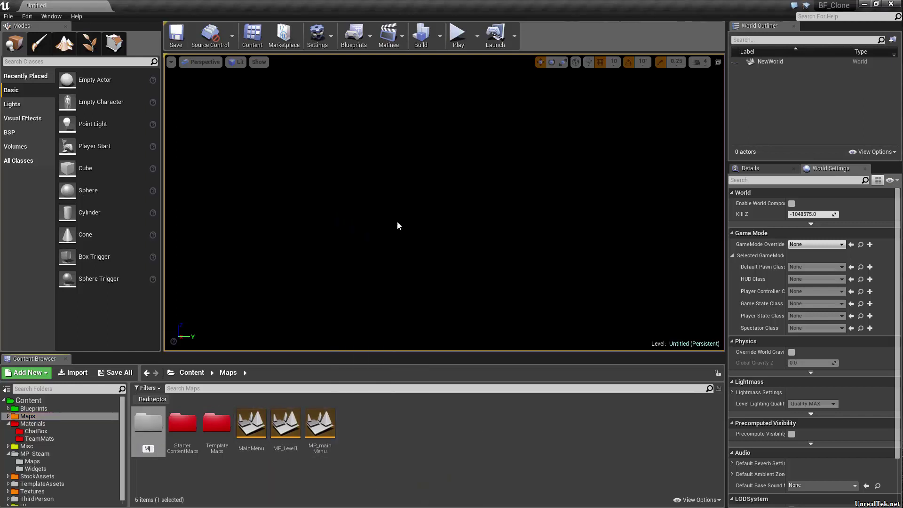
text(P_Steam)
key(Return)
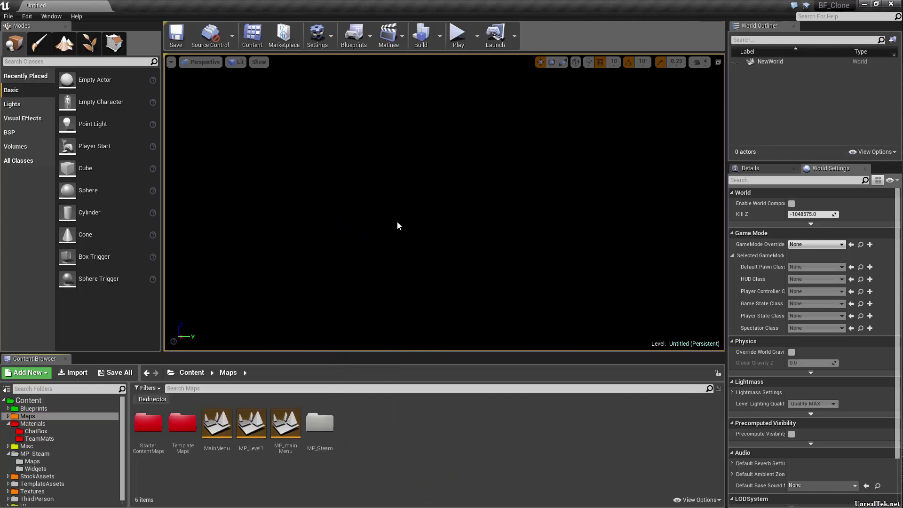
- Move the MP_Level1 and MP_mainMenu levels into the MP_Steam subfolder of the top-level Maps folder
click(251, 424)
ctrl+click(286, 423)
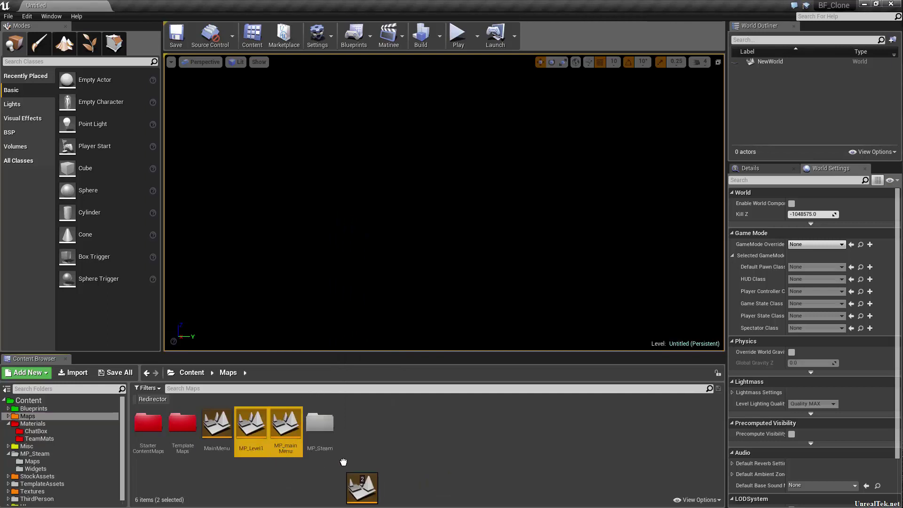
drag(317, 426, 318, 427)
click(334, 446)
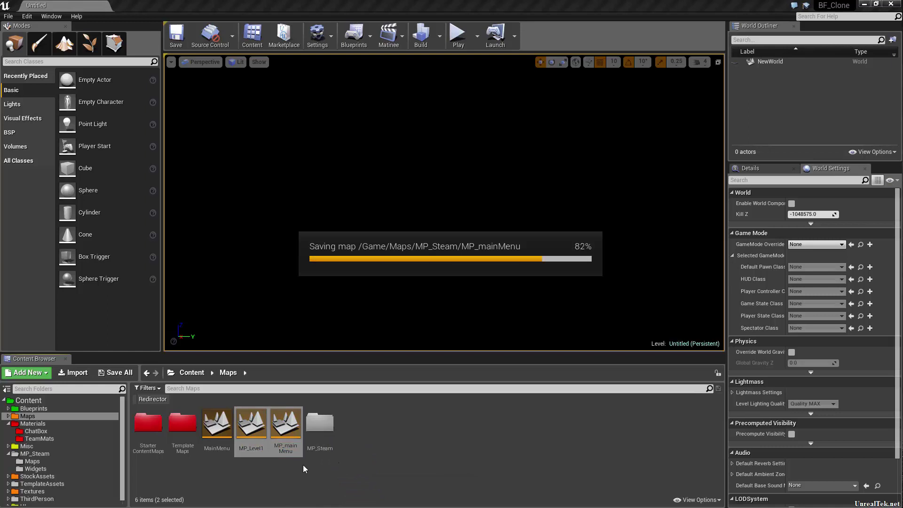
- Color the MP_Steam subfolder inside the top-level Maps folder yellow
right_click(262, 434)
mouse_move(306, 336)
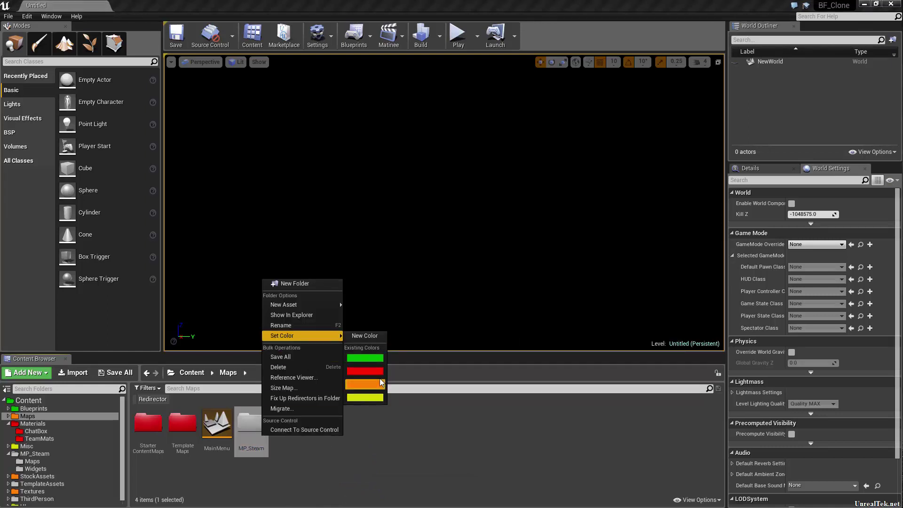
click(371, 397)
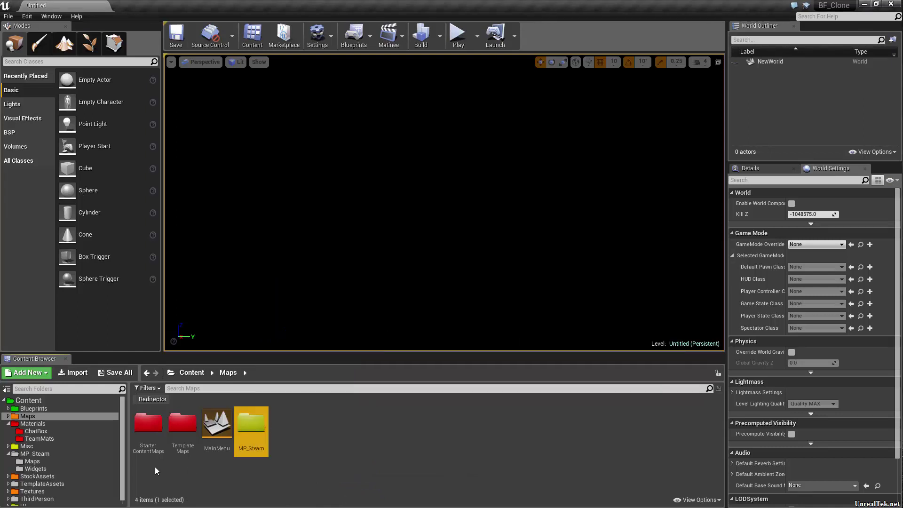
- Check the Maps subfolder of the top-level MP_Steam folder for redirectors and delete that emptied subfolder
click(71, 454)
click(57, 462)
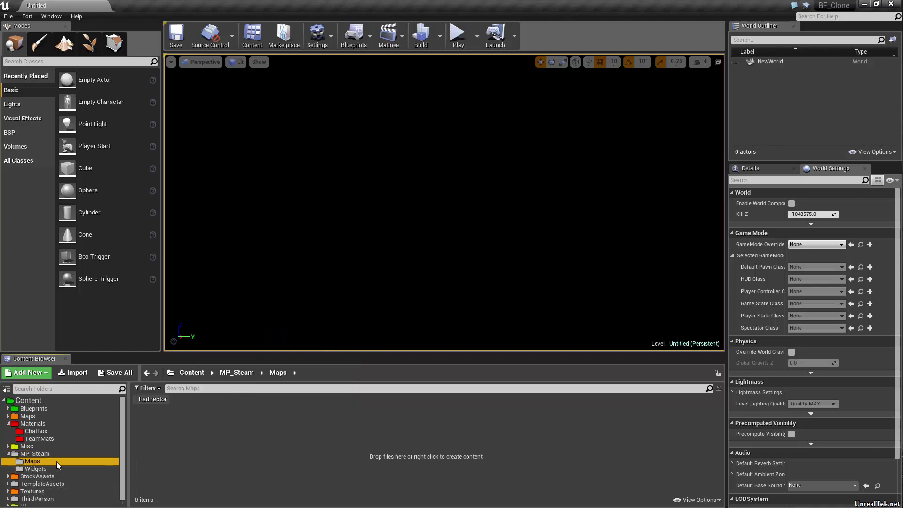
click(156, 400)
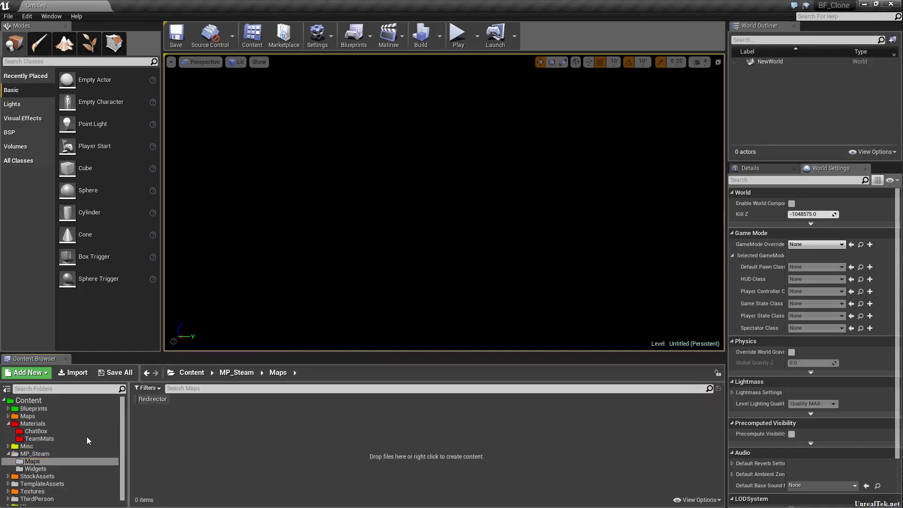
key(Delete)
click(117, 490)
click(94, 462)
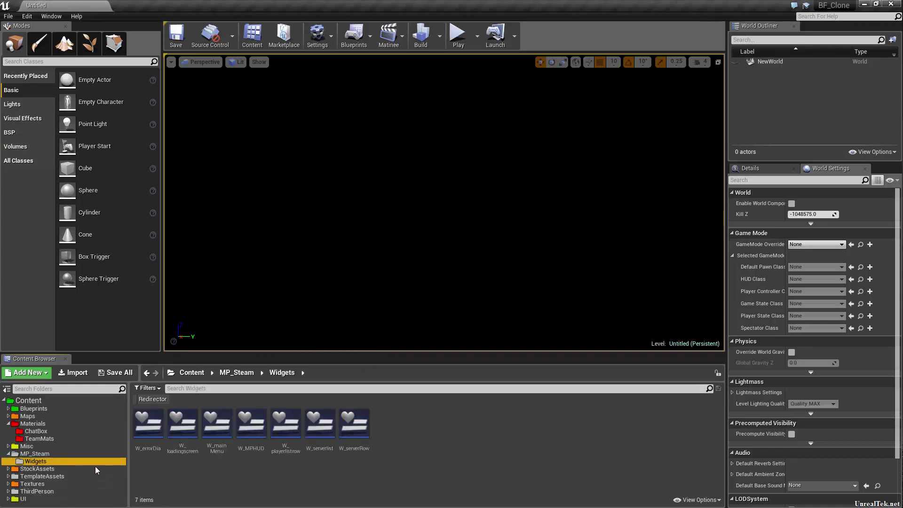
click(159, 399)
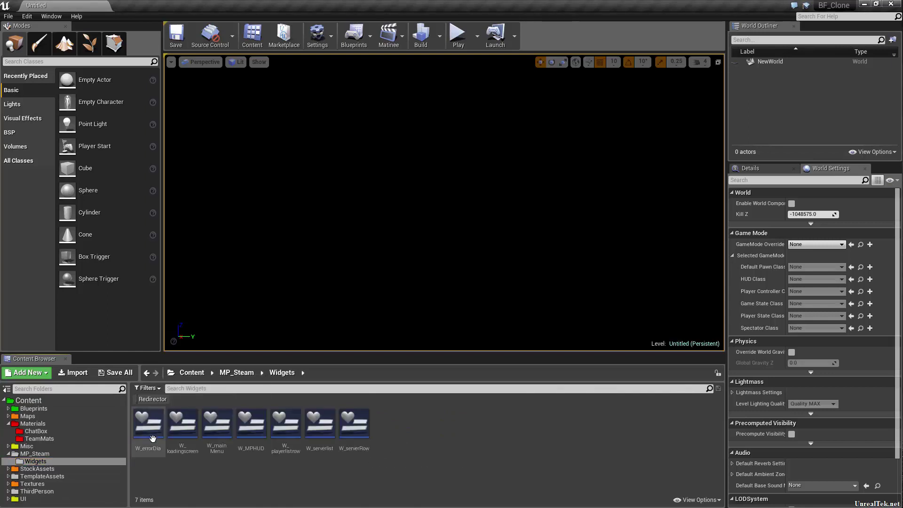
click(152, 438)
shift+click(355, 426)
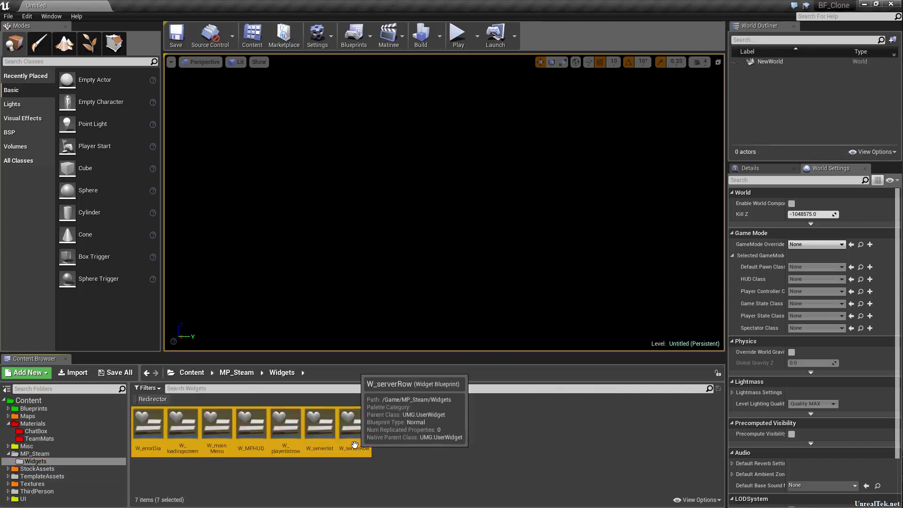
- Create a new folder named MP_Steam inside the UI folder
click(8, 498)
scroll(83, 479, down, 1)
click(83, 478)
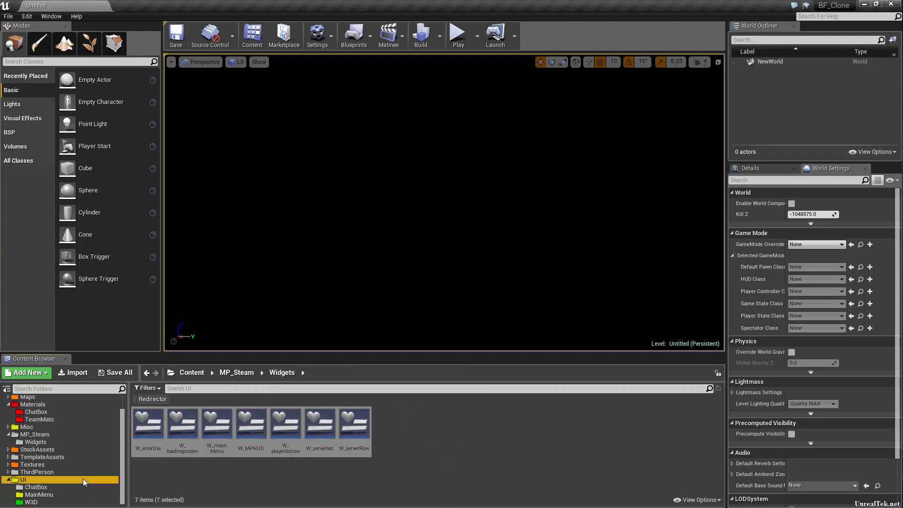
right_click(348, 464)
click(397, 217)
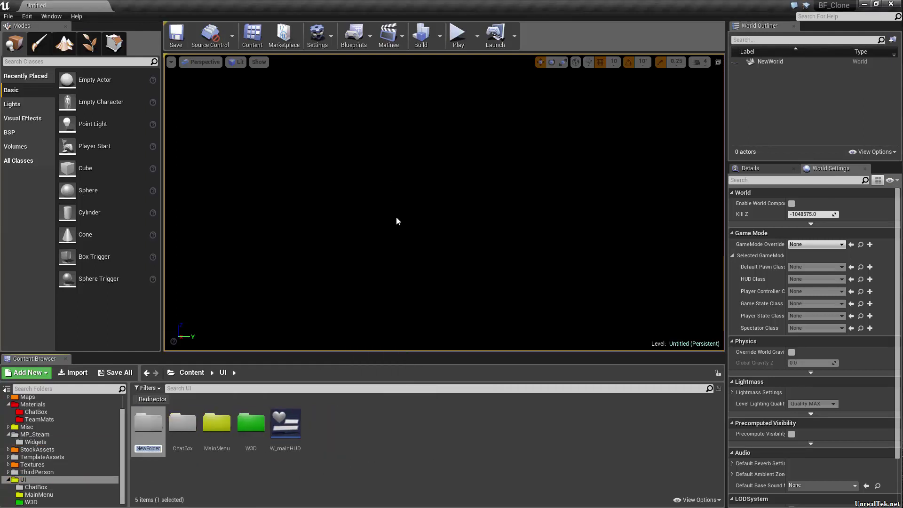
text(MP_Steam)
key(Return)
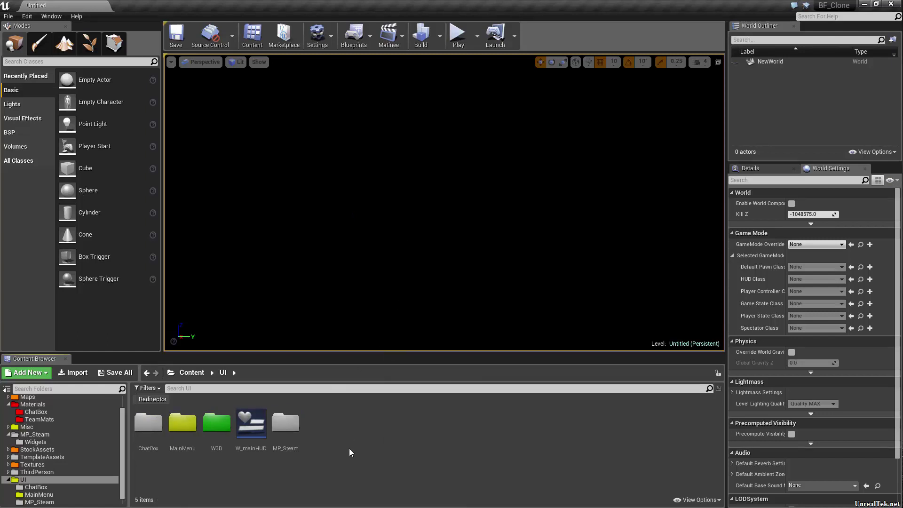
- Color the new MP_Steam subfolder of UI orange
right_click(303, 436)
right_click(301, 426)
mouse_move(339, 337)
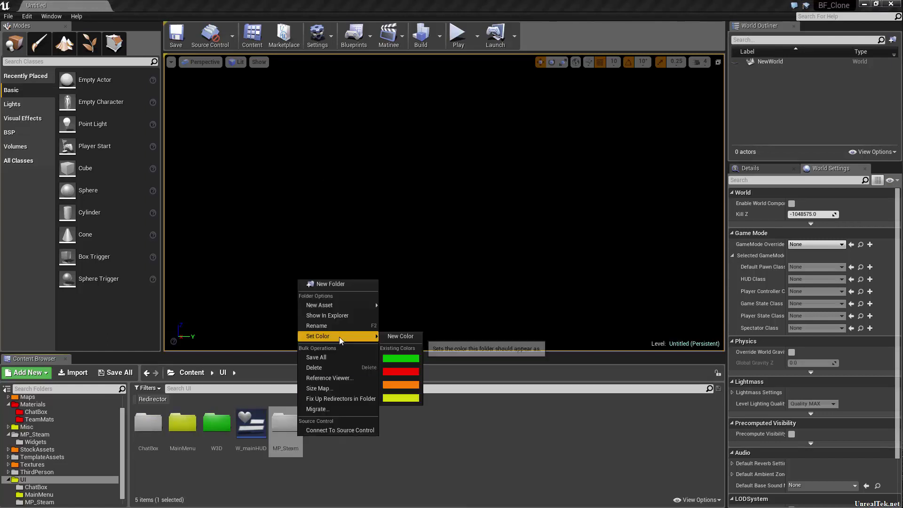
click(401, 385)
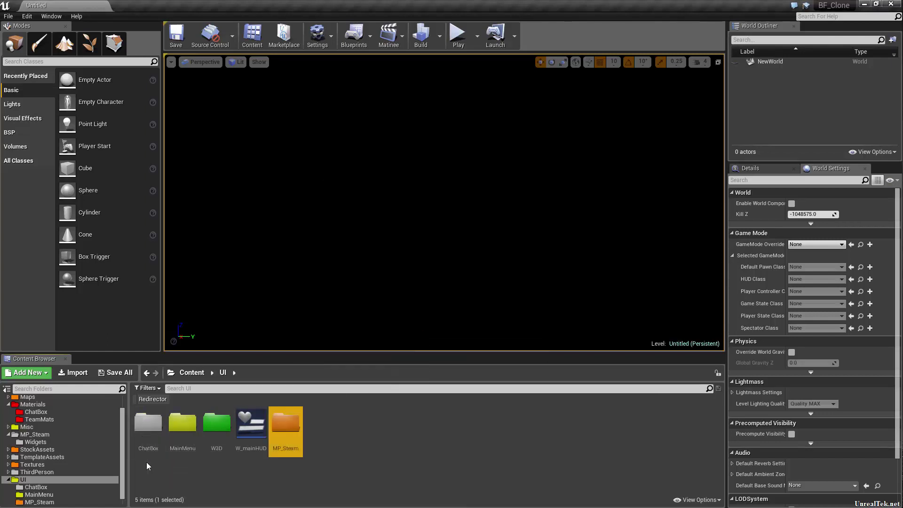
- Color the ChatBox subfolder of UI red
click(157, 440)
right_click(157, 441)
mouse_move(213, 332)
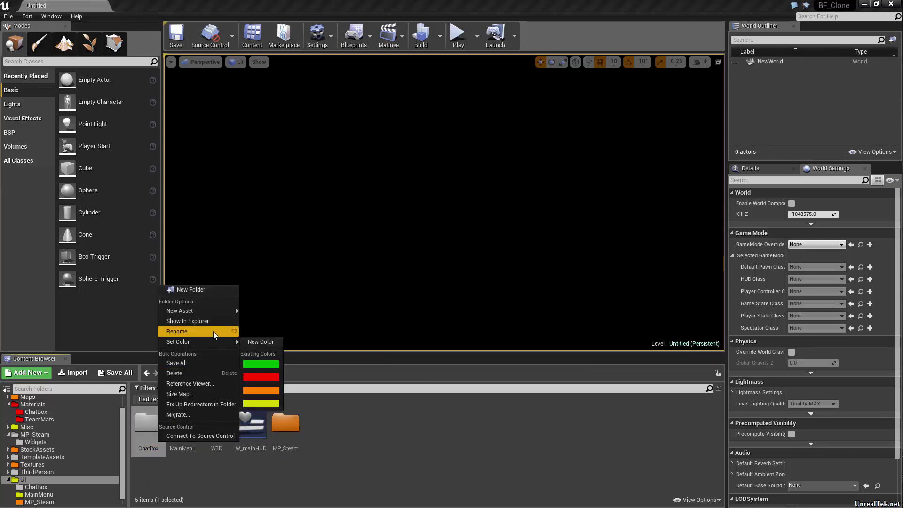
click(269, 374)
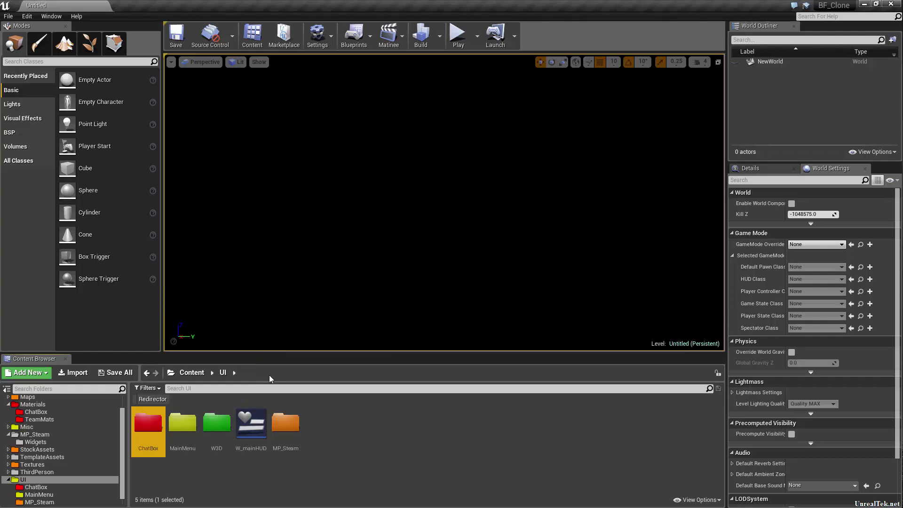
- Change the color of the MP_Steam subfolder of UI to red
click(286, 425)
right_click(292, 431)
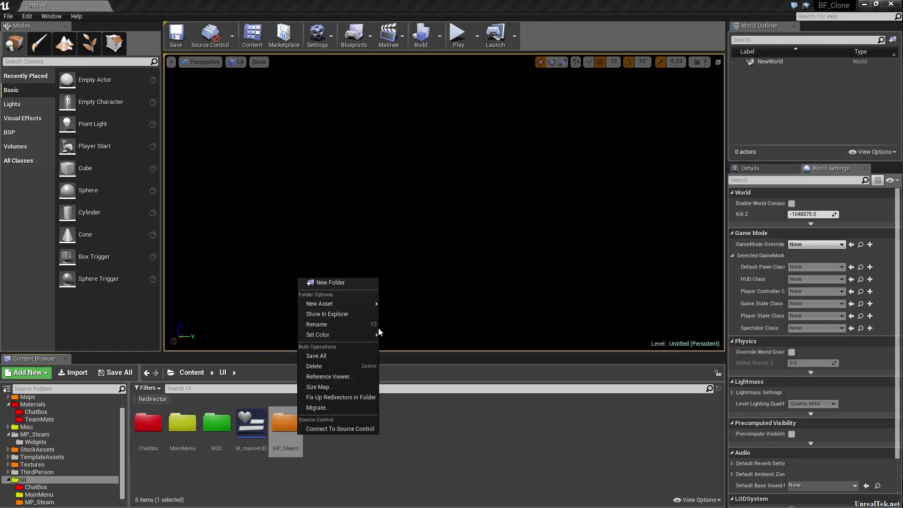
mouse_move(371, 335)
click(400, 380)
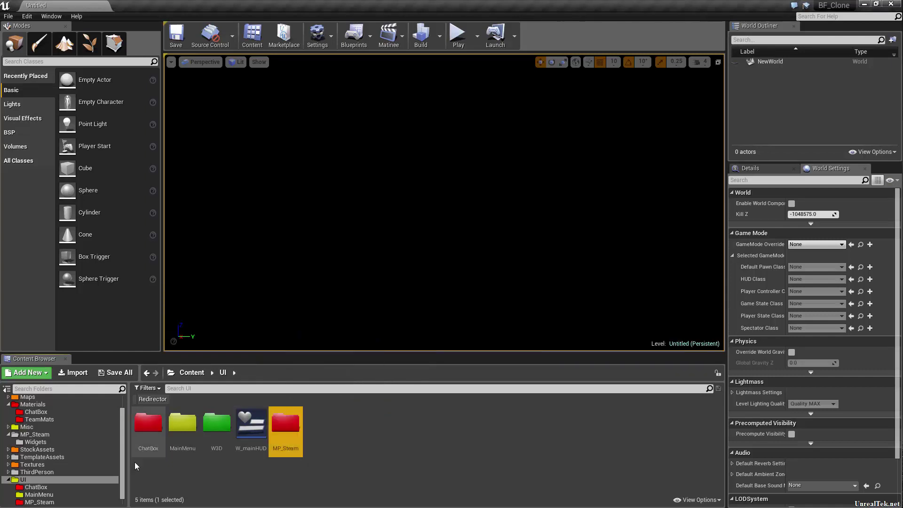
- Move all widget blueprints, from W_errorDia through W_serverRow, out of MP_Steam's Widgets subfolder into the MP_Steam subfolder of UI
scroll(56, 487, down, 1)
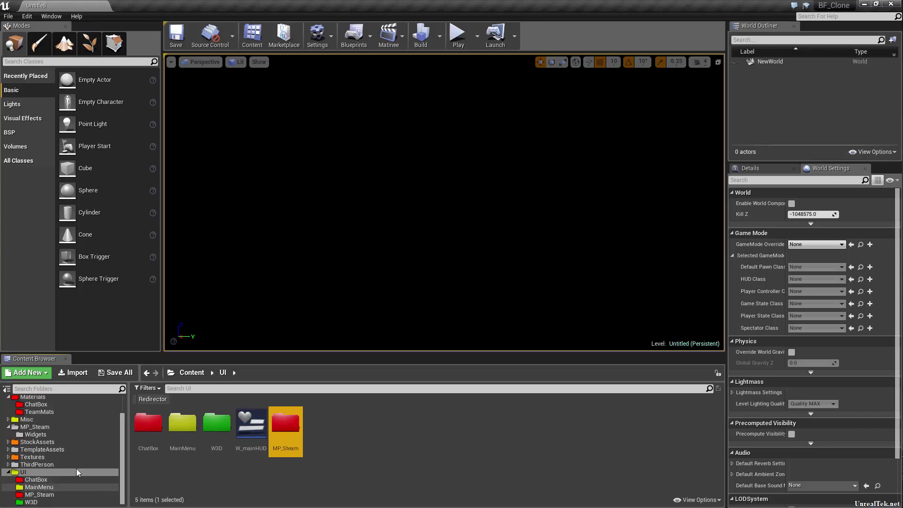
click(222, 465)
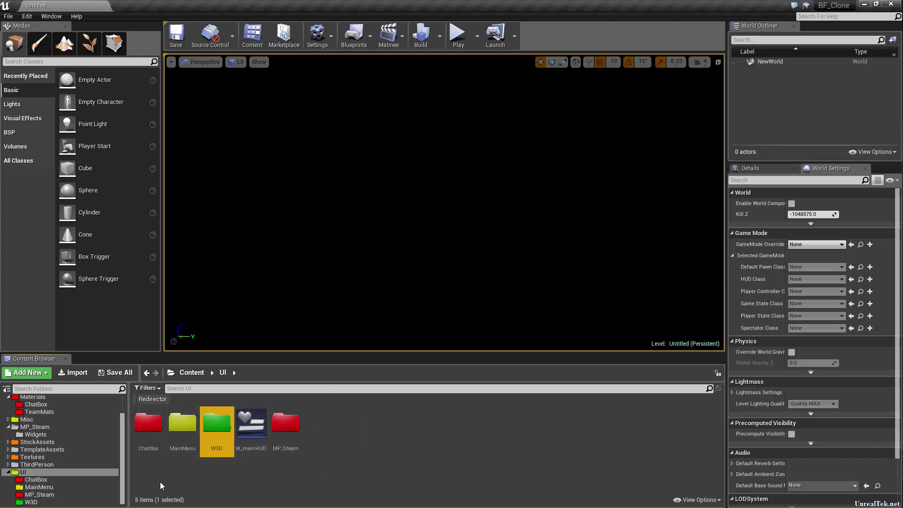
scroll(67, 464, up, 1)
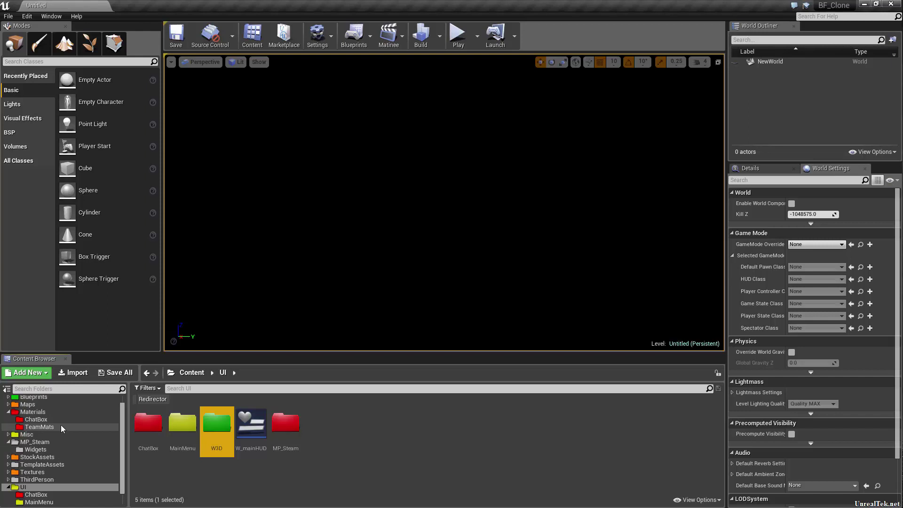
click(66, 450)
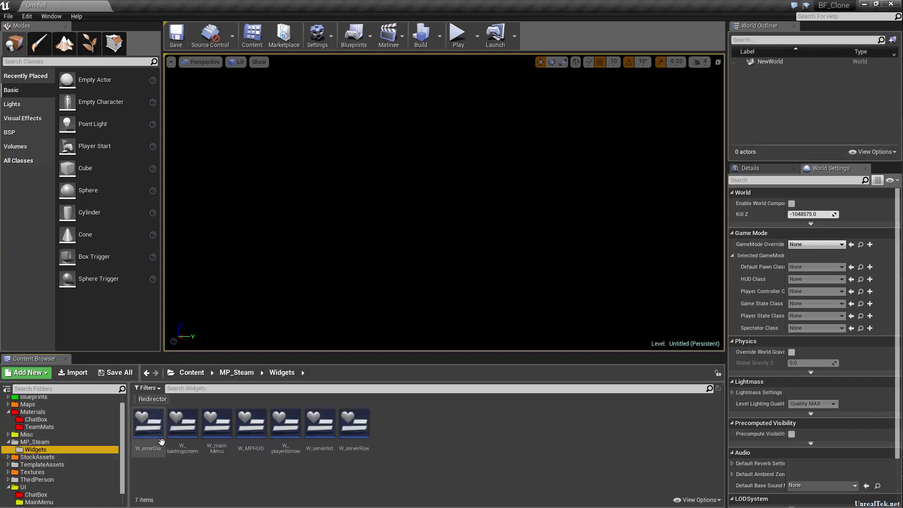
shift+click(360, 449)
scroll(113, 468, down, 1)
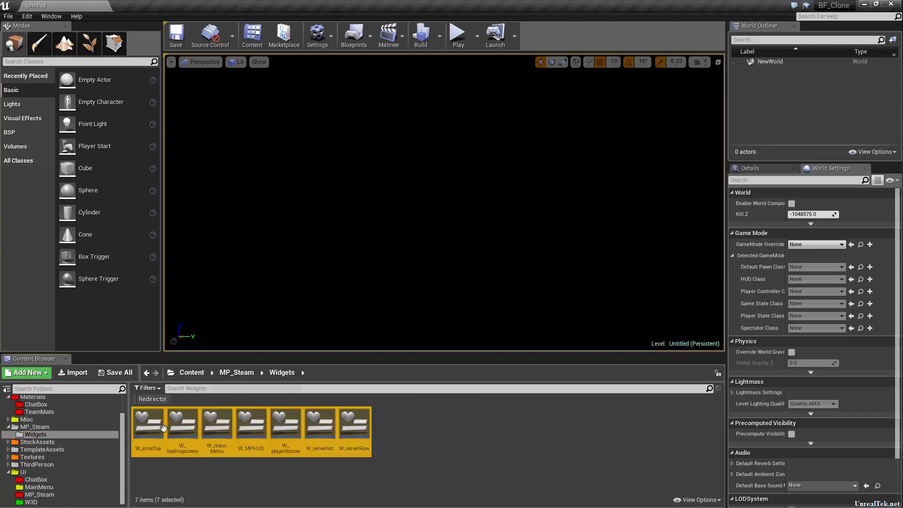
drag(156, 420, 42, 494)
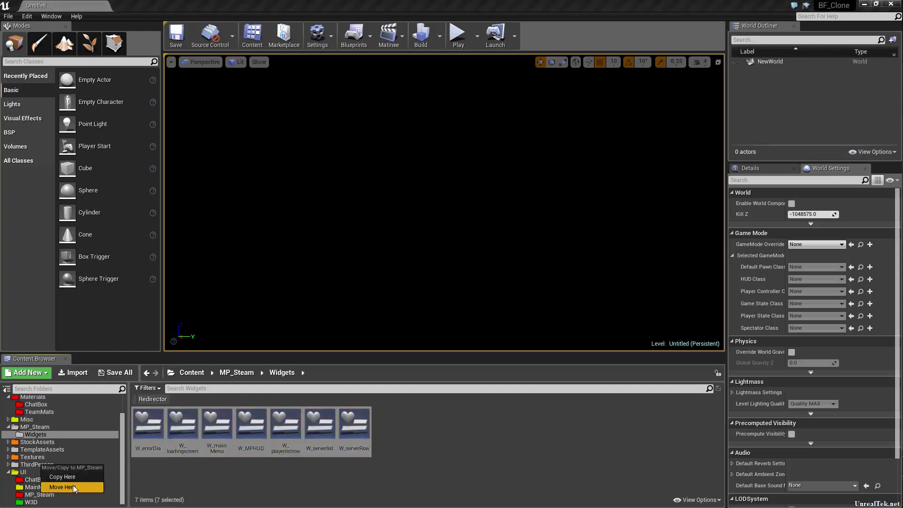
click(72, 485)
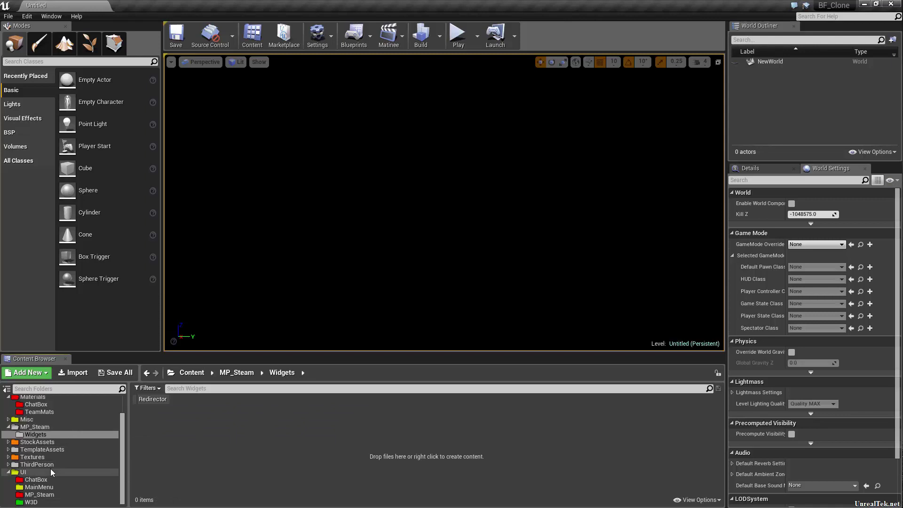
- Check the emptied Widgets subfolder of the top-level MP_Steam folder for redirectors and delete the subfolder
click(48, 435)
click(153, 400)
click(155, 399)
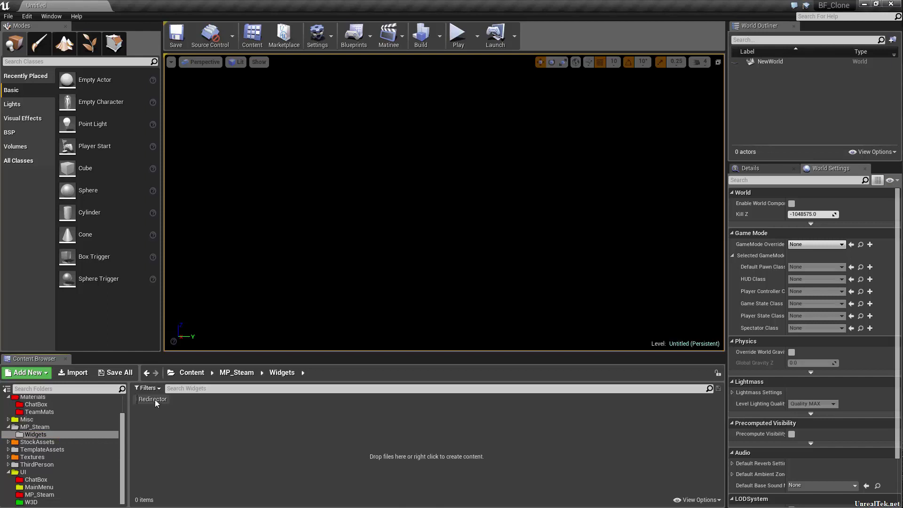
click(154, 399)
key(Delete)
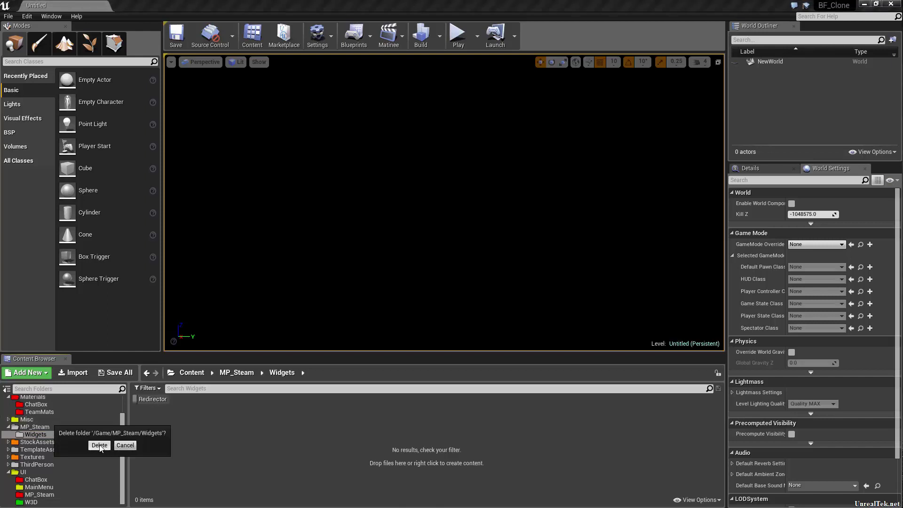
click(99, 449)
- Delete the emptied top-level MP_Steam folder
click(52, 454)
key(Delete)
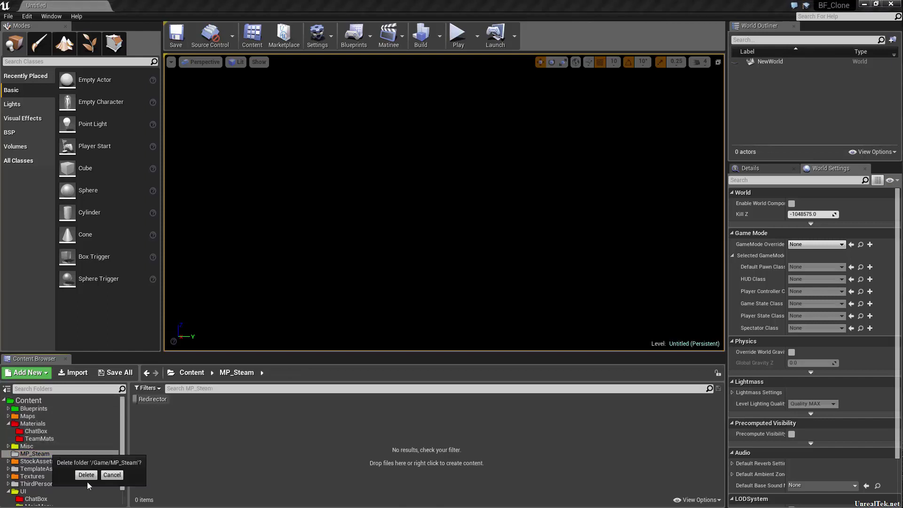
click(86, 475)
- Move the Mannequin and ThirdPersonBP folders from TemplateAssets into StockAssets, dismissing the rename report
click(63, 455)
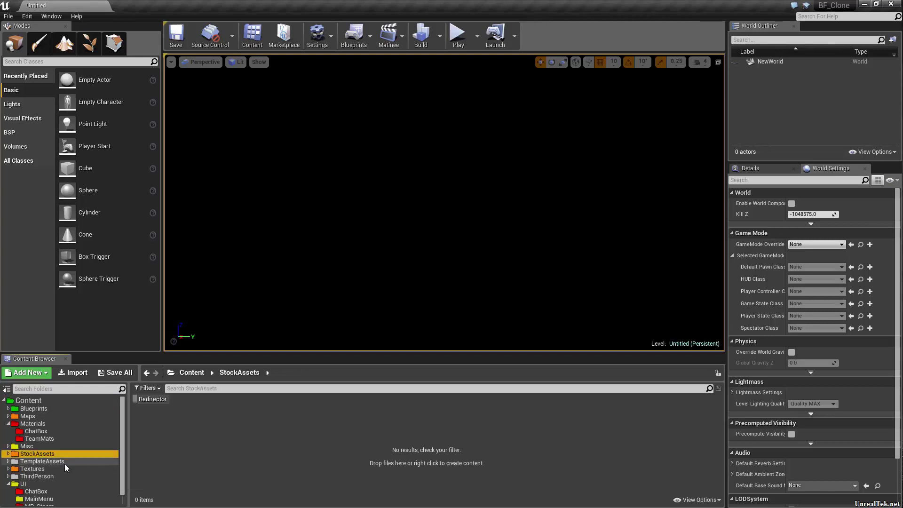
click(145, 402)
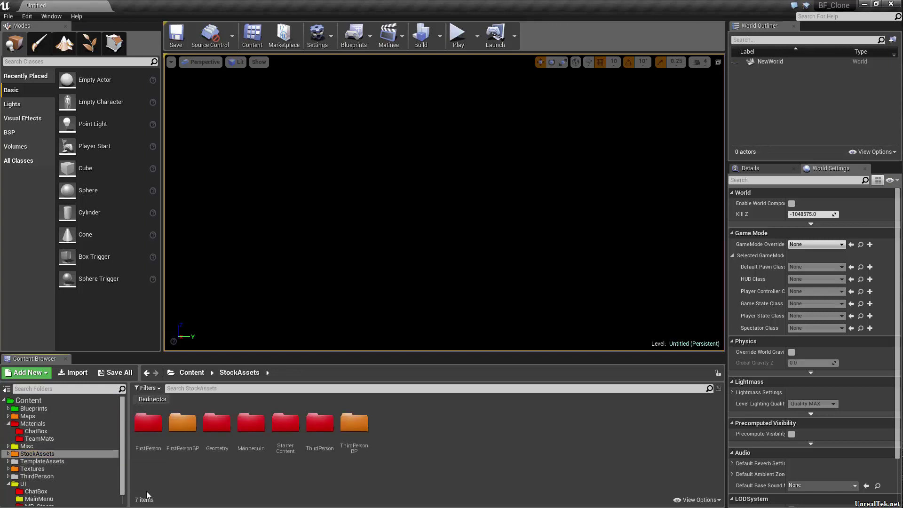
click(39, 461)
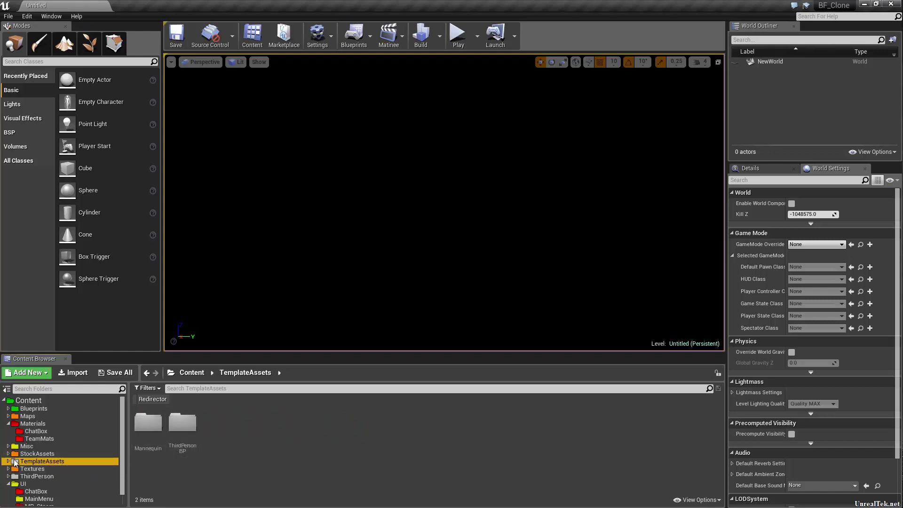
drag(207, 454, 52, 454)
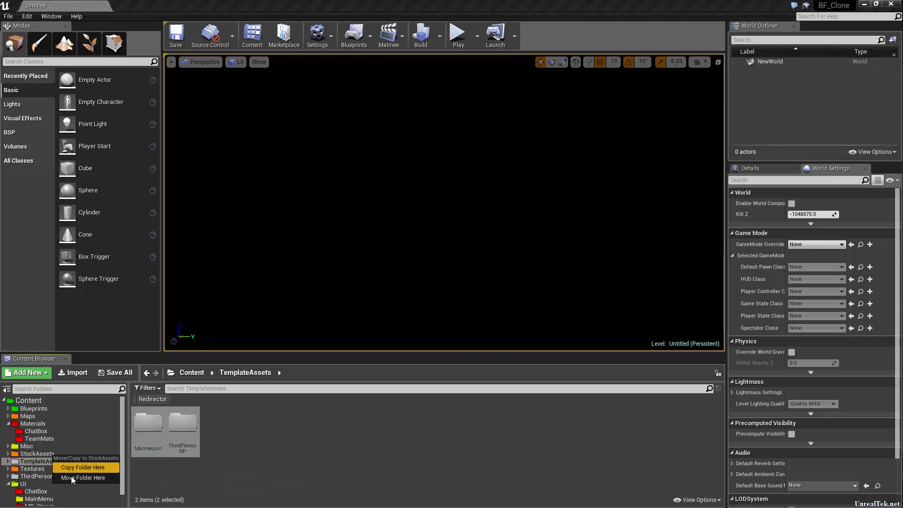
click(81, 478)
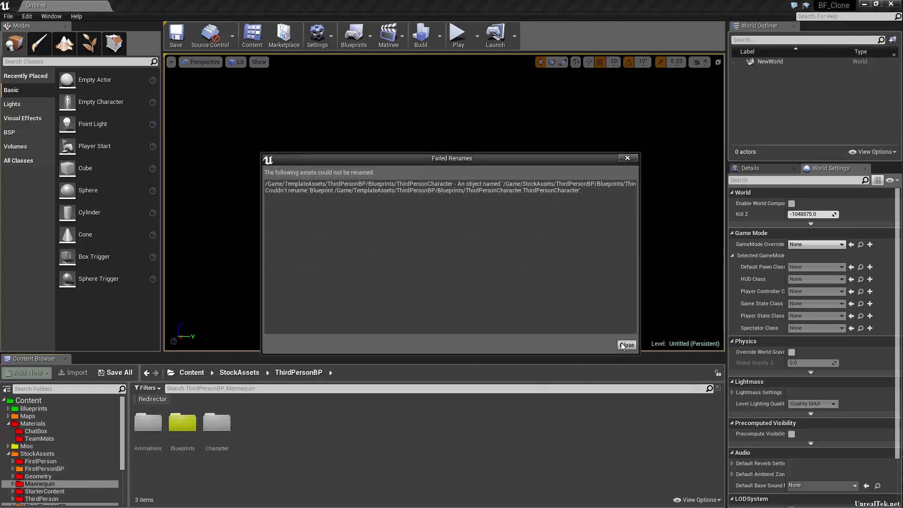
click(626, 345)
- Delete the ThirdPersonCharacter blueprint from TemplateAssets' ThirdPersonBP Blueprints folder, replacing references with the StockAssets ThirdPersonCharacter, and save the redirector
scroll(97, 471, down, 3)
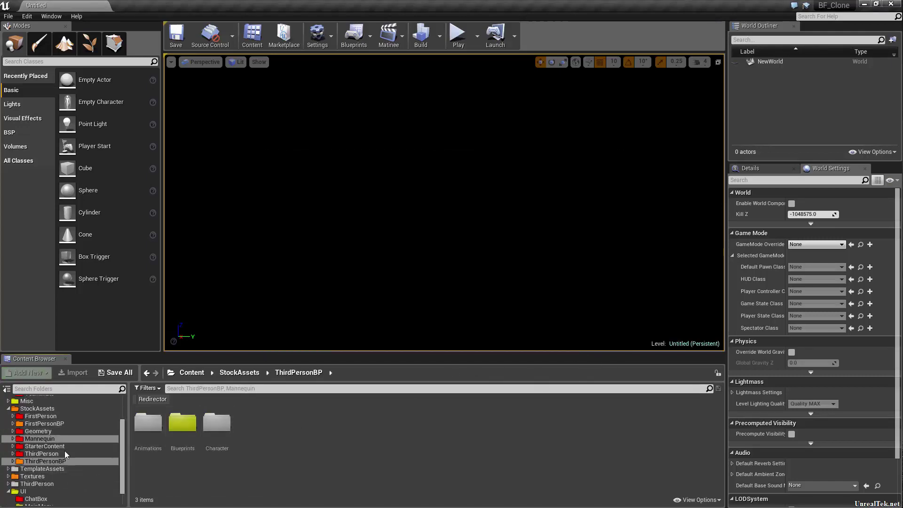
click(70, 470)
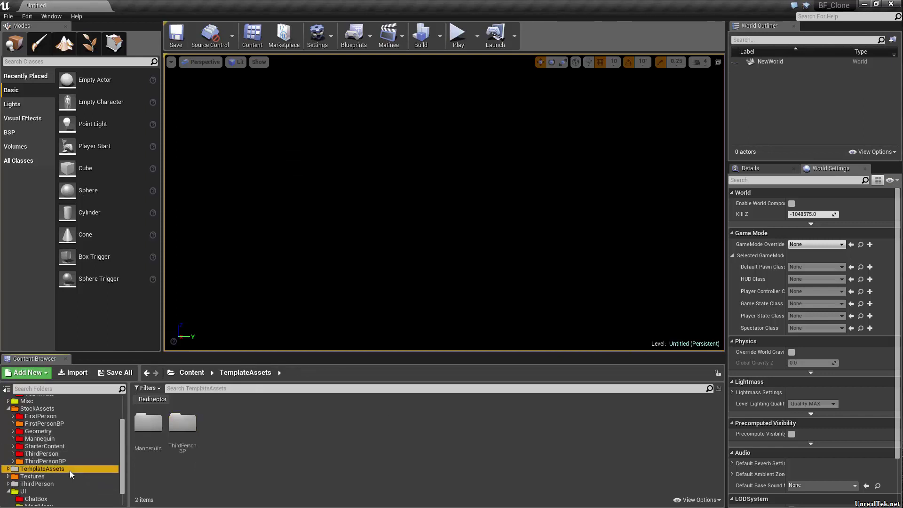
double_click(183, 442)
double_click(148, 442)
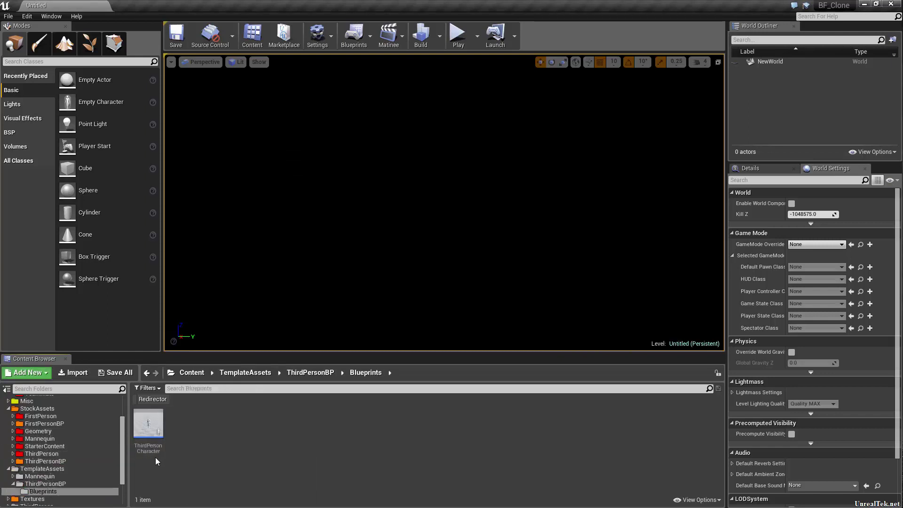
click(153, 446)
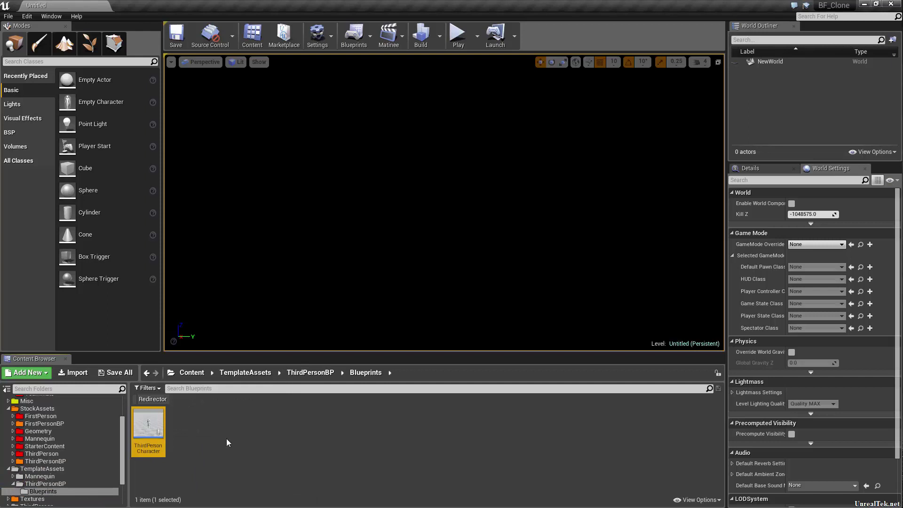
key(Delete)
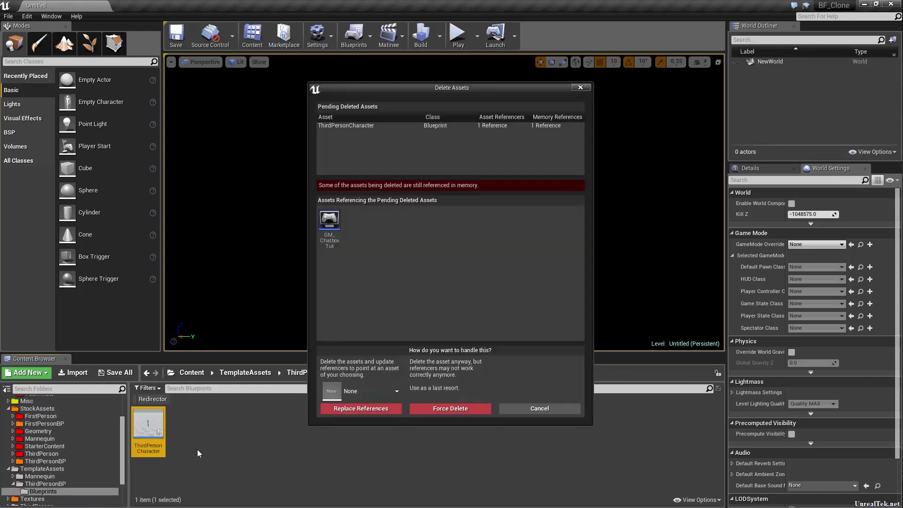
click(382, 392)
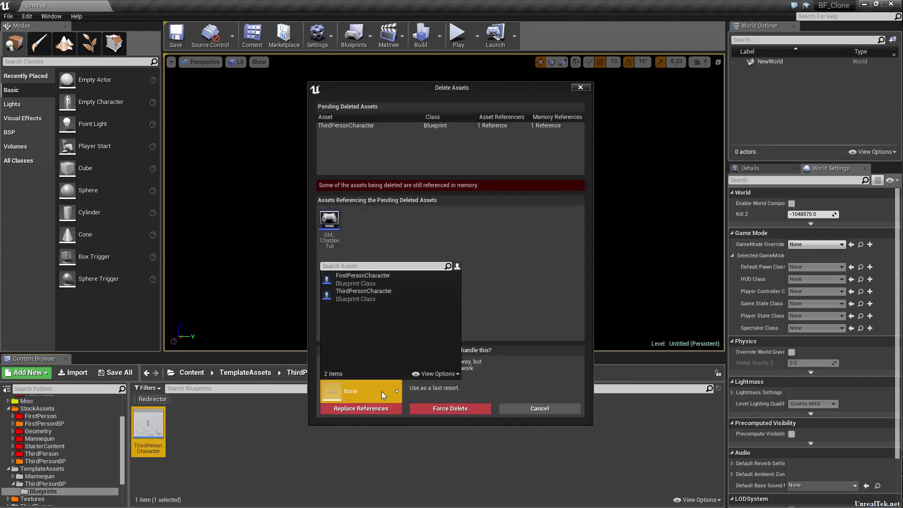
click(331, 295)
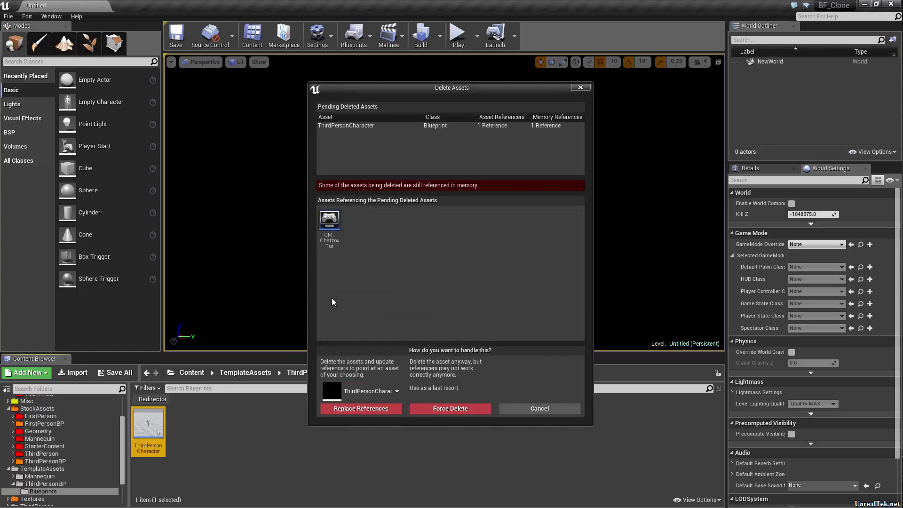
click(364, 408)
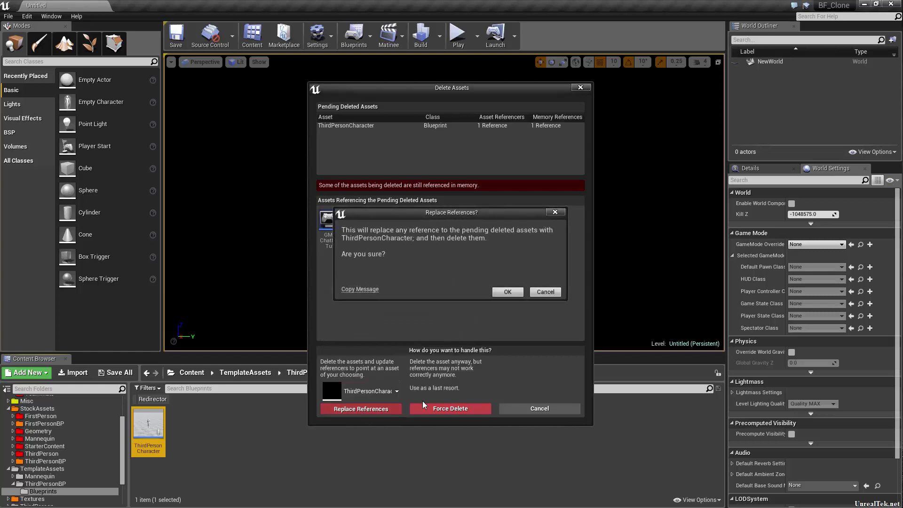
click(505, 292)
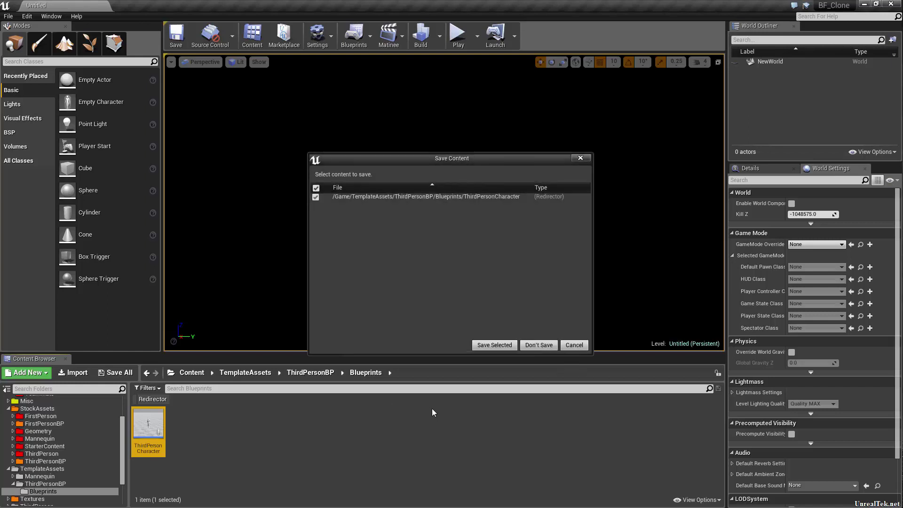
click(493, 345)
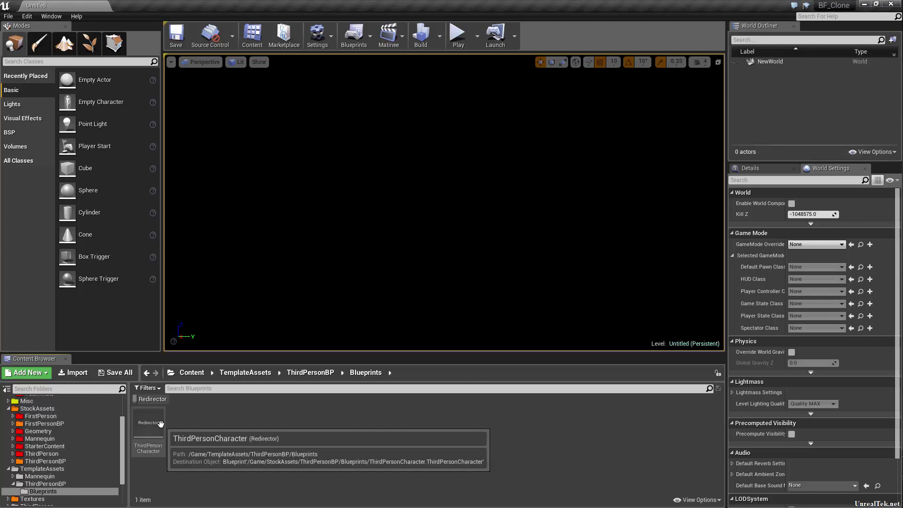
- Fix up the leftover ThirdPersonCharacter redirector and delete the emptied Blueprints and ThirdPersonBP folders from TemplateAssets
right_click(160, 424)
click(208, 266)
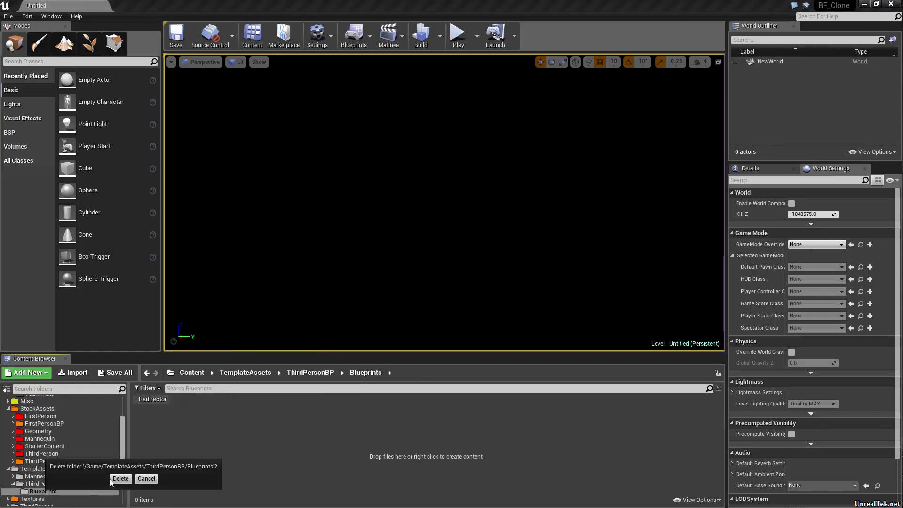
scroll(70, 485, down, 3)
click(51, 446)
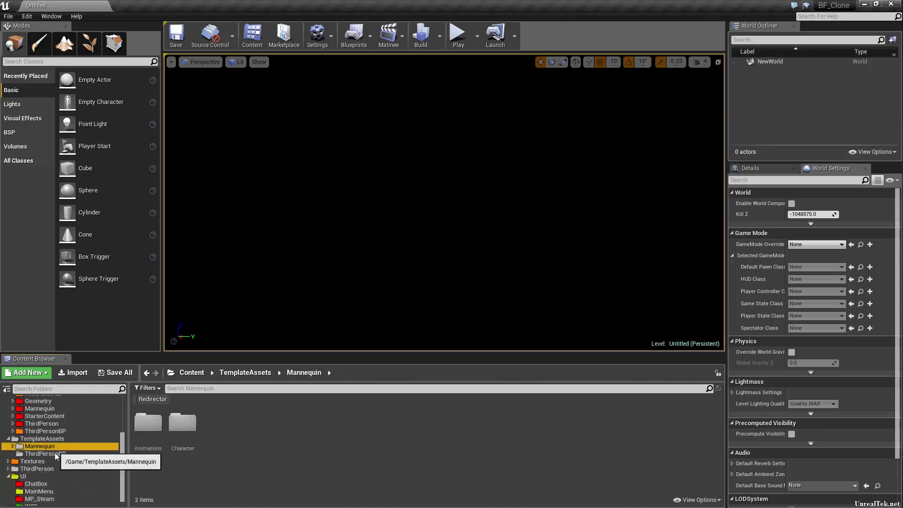
click(55, 453)
key(Delete)
click(115, 473)
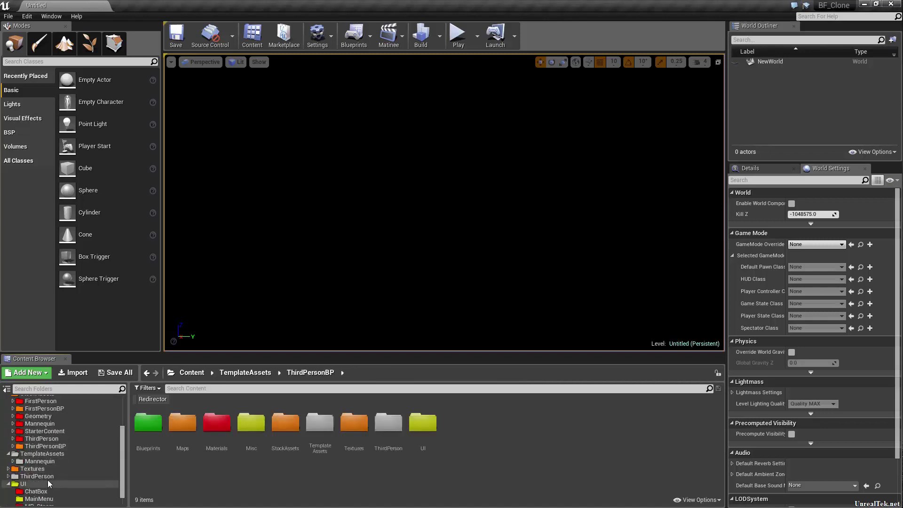
- Delete ThirdPerson_AnimBP and ThirdPerson_IdleRun_2D from the Animations folder of TemplateAssets' Mannequin
click(14, 462)
click(17, 461)
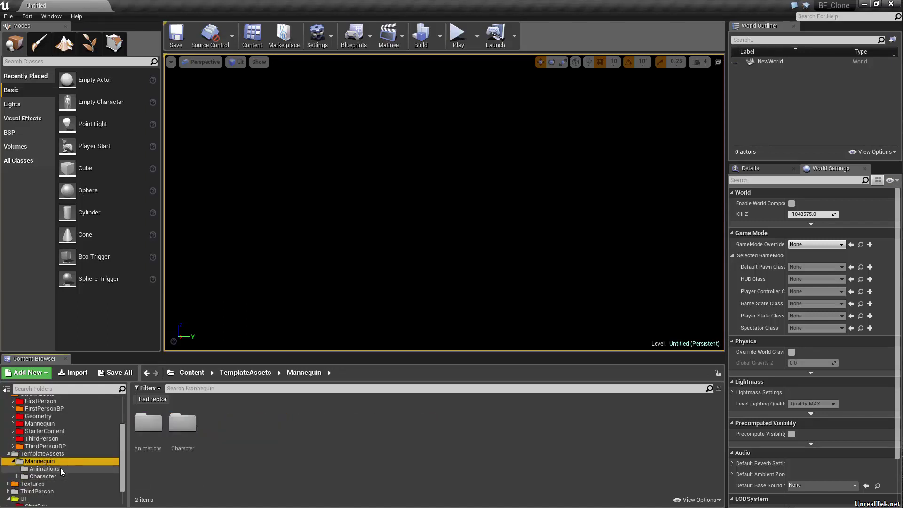
click(52, 468)
click(147, 449)
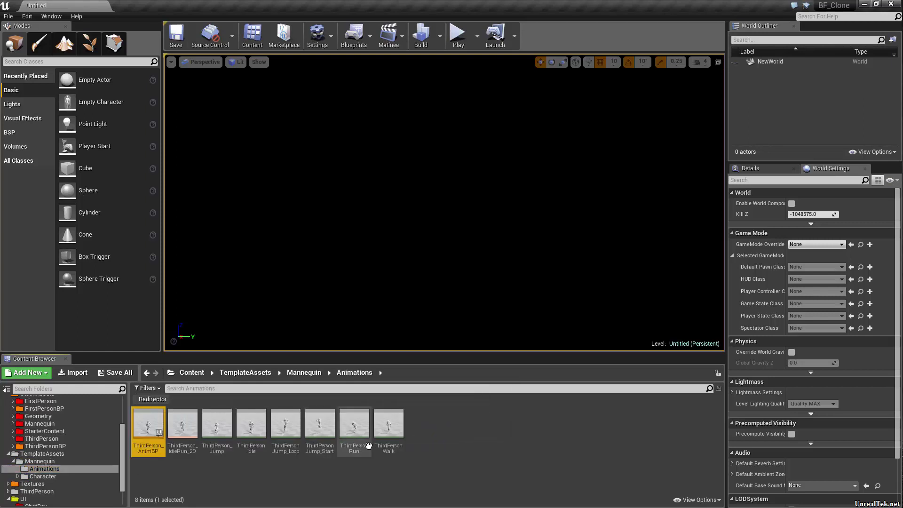
shift+click(389, 425)
click(147, 424)
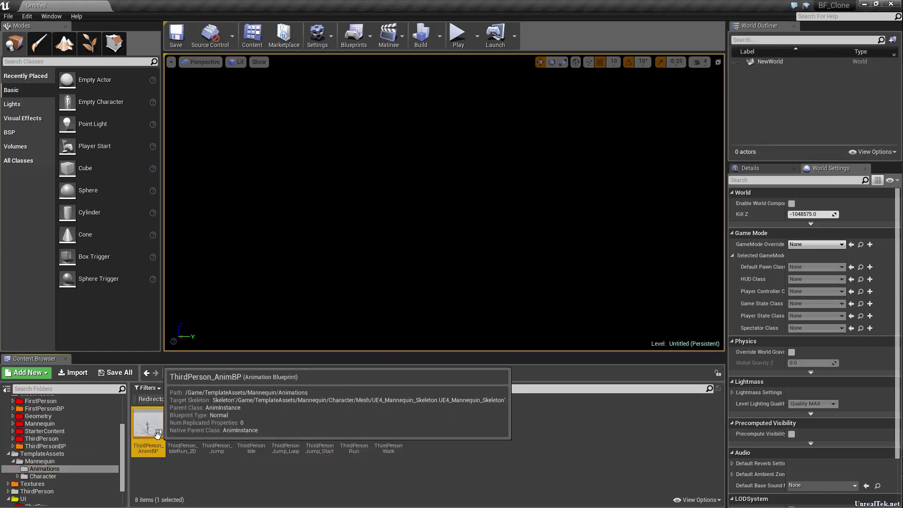
key(Delete)
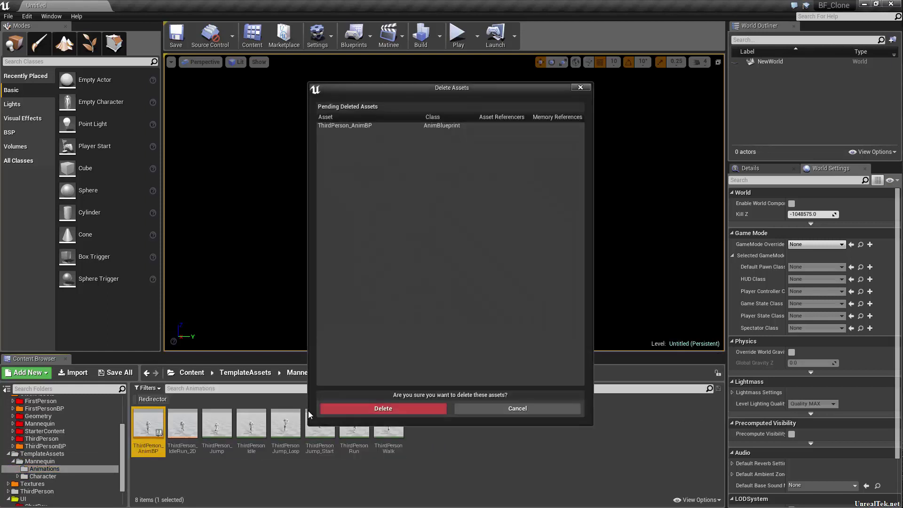
click(416, 411)
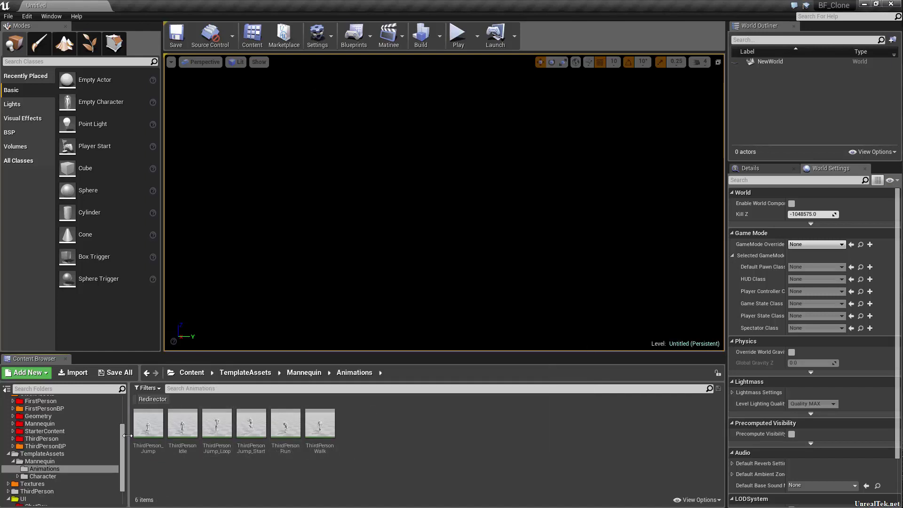
- Delete the remaining animation sequences, ThirdPerson_Jump through ThirdPersonWalk, and the emptied Animations folder of TemplateAssets' Mannequin
click(148, 426)
shift+click(307, 444)
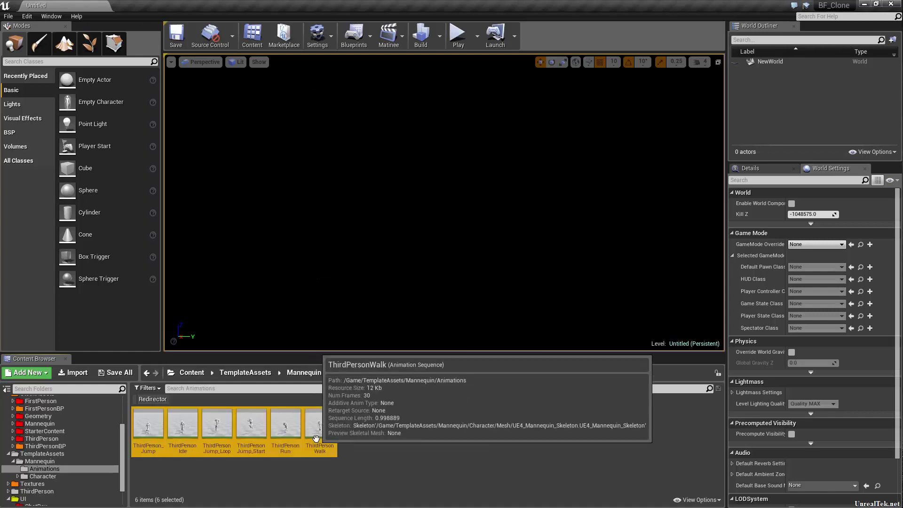
key(Delete)
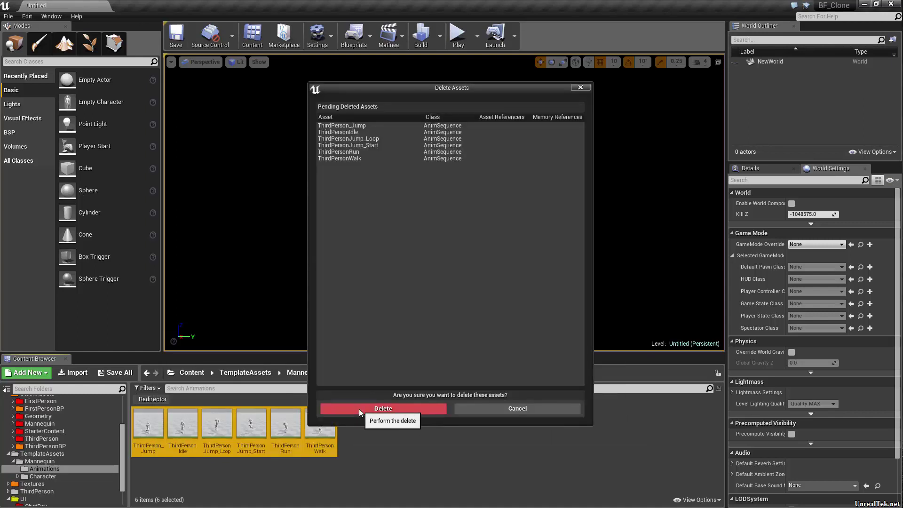
click(360, 408)
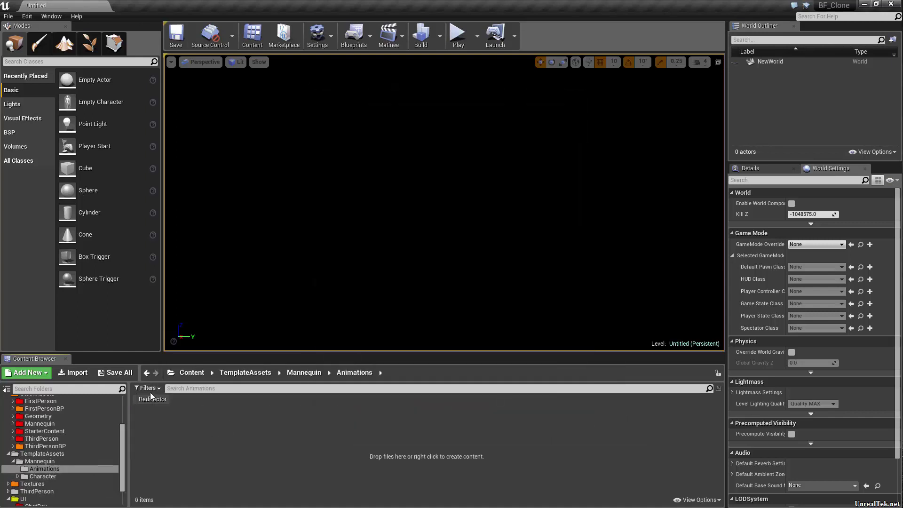
click(60, 468)
key(Delete)
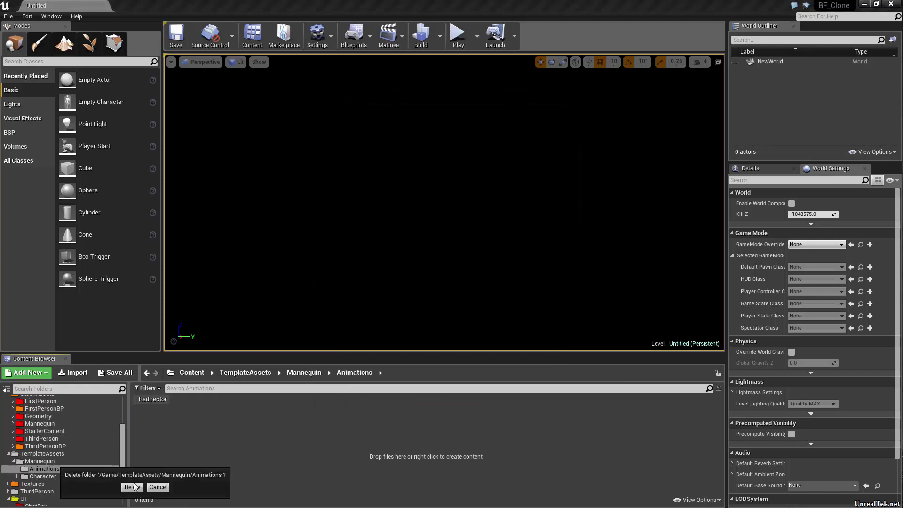
click(130, 486)
- Open the Textures folder inside the Character folder of TemplateAssets' Mannequin
scroll(54, 453, down, 1)
click(52, 450)
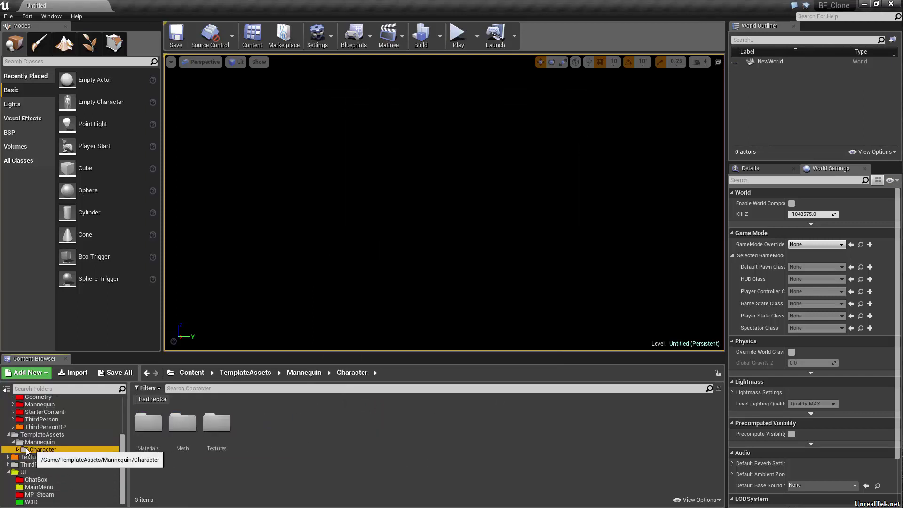
click(18, 450)
click(49, 458)
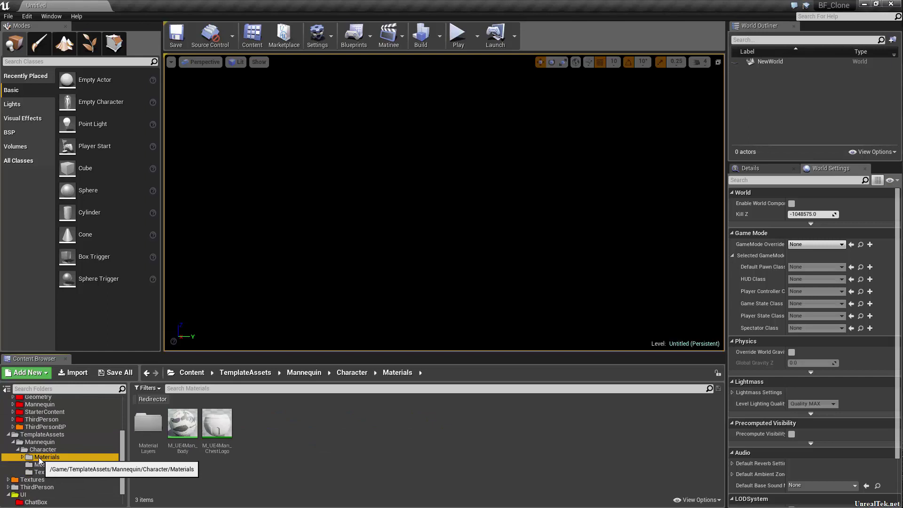
click(50, 472)
key(Delete)
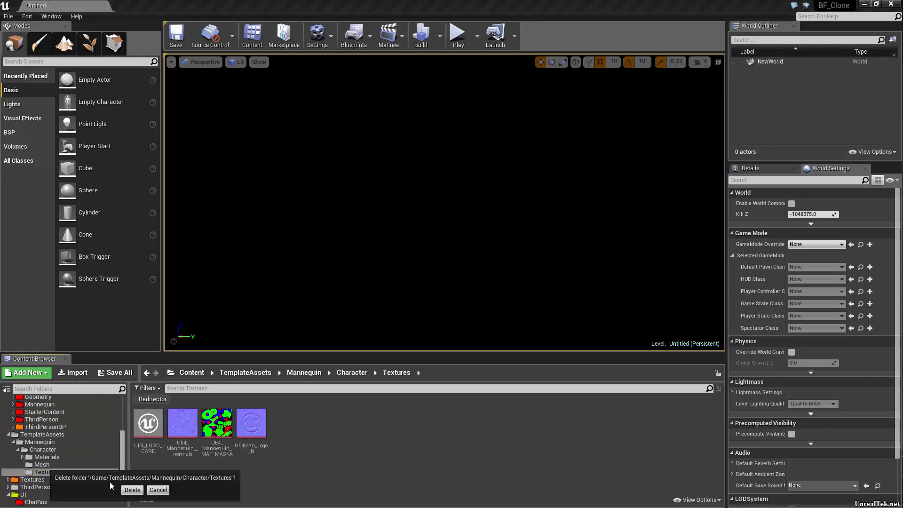
click(132, 493)
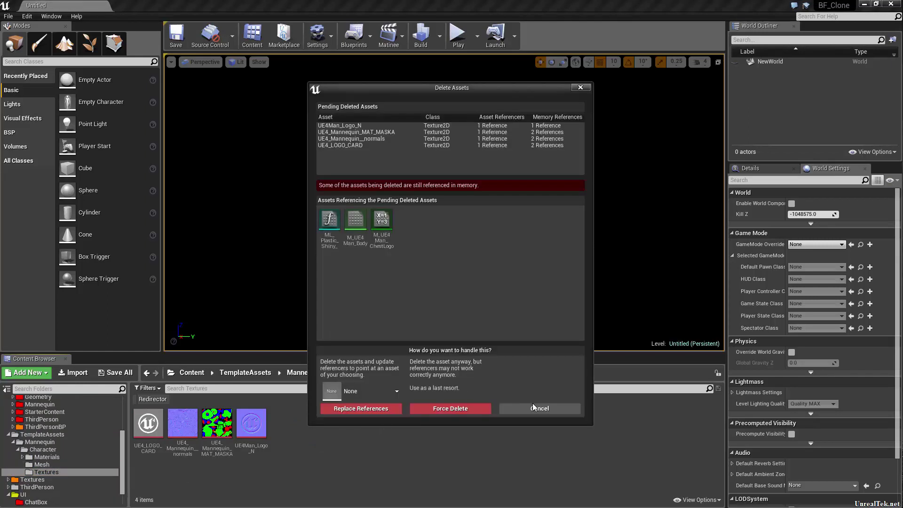
click(534, 407)
- Try to delete the UE4_LOGO_CARD texture by replacing its references with the UE4_LOGO_CARD copy in StockAssets, dismissing the resulting messages
click(148, 425)
key(Delete)
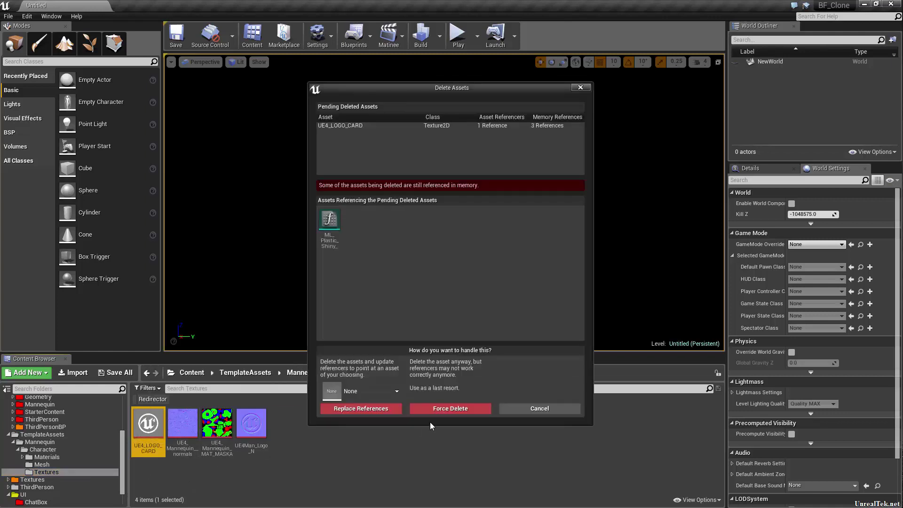
click(381, 391)
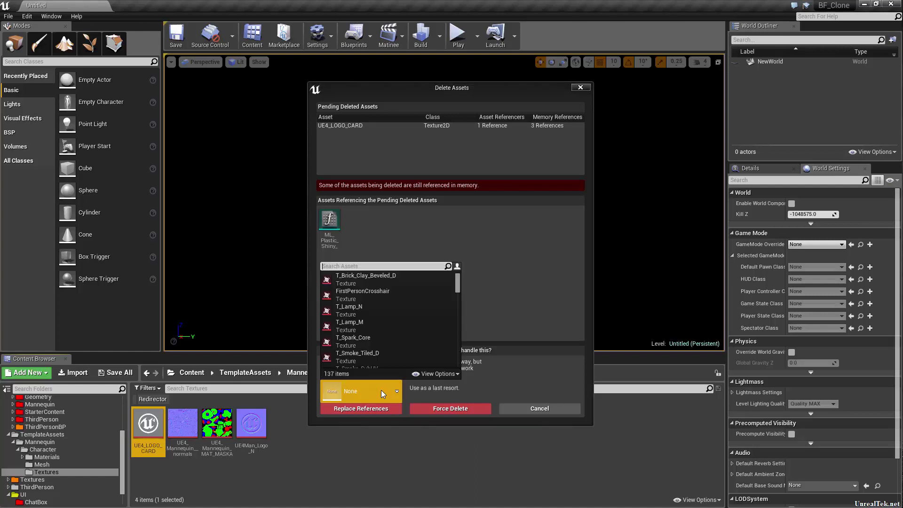
text(ue4)
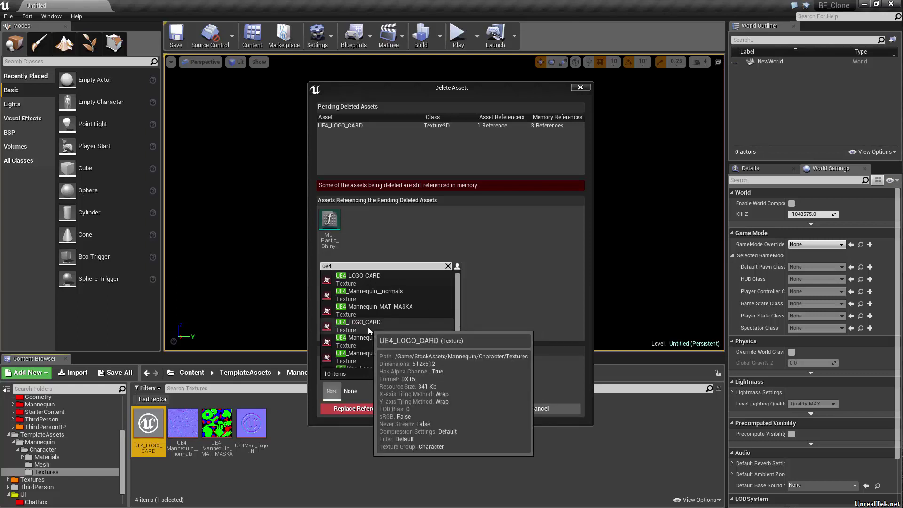
click(368, 326)
click(362, 409)
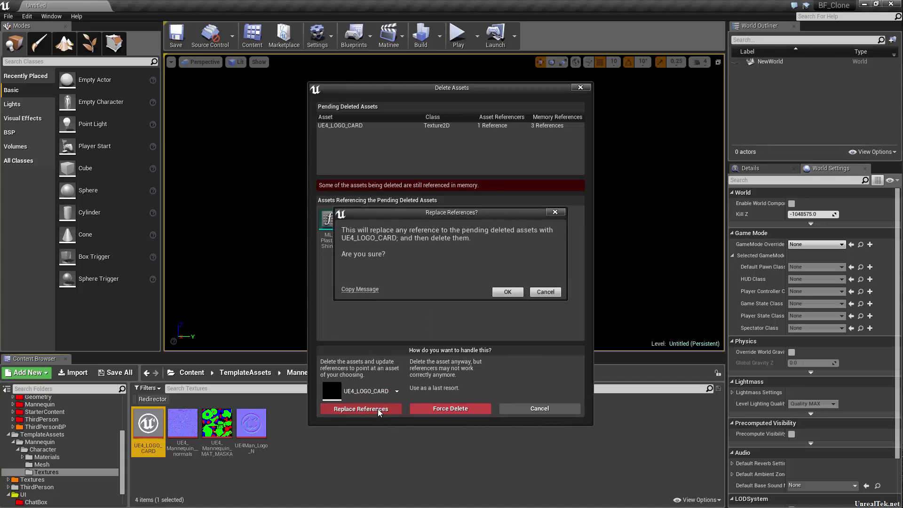
click(507, 290)
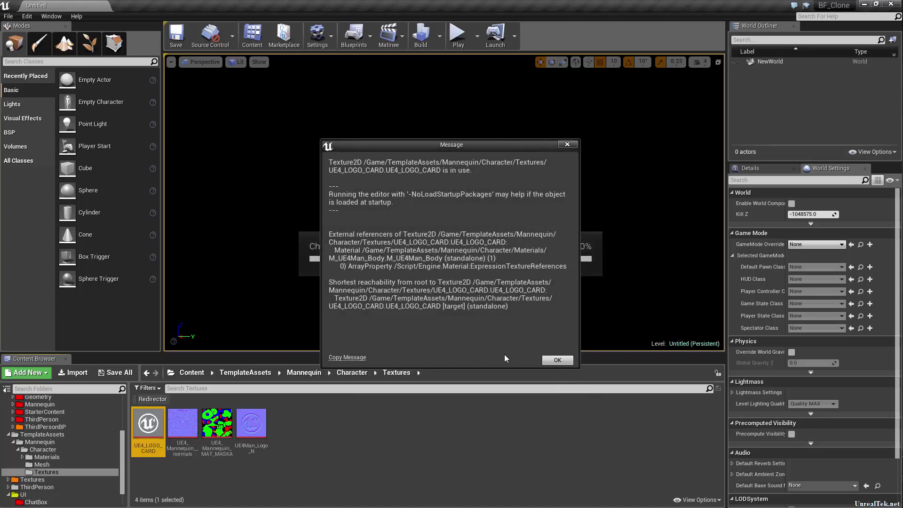
click(566, 360)
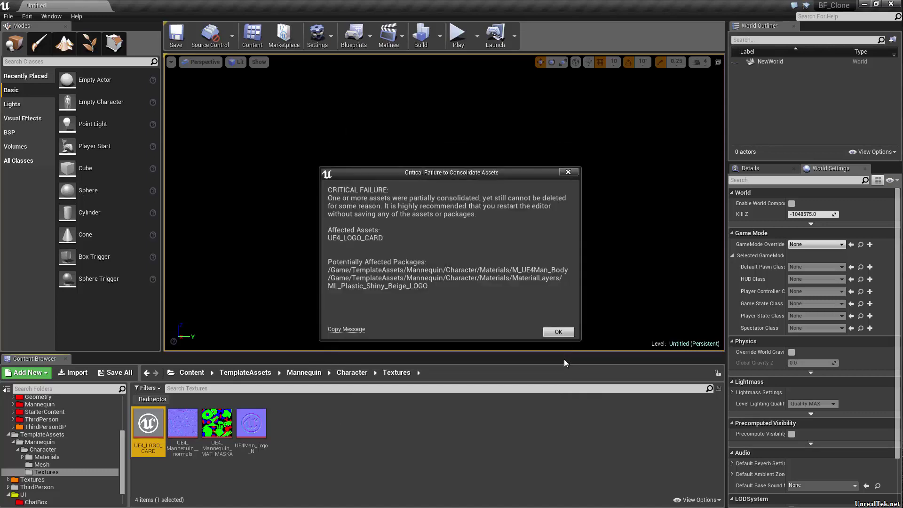
click(557, 333)
- Delete the UE4_Mannequin__normals texture, replacing its references with the copy in StockAssets, and save the affected content
click(188, 439)
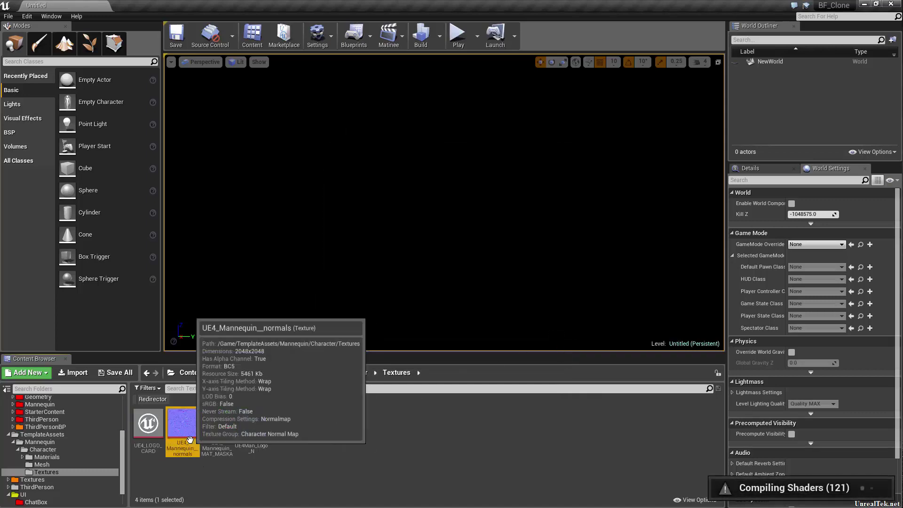
right_click(190, 440)
click(180, 447)
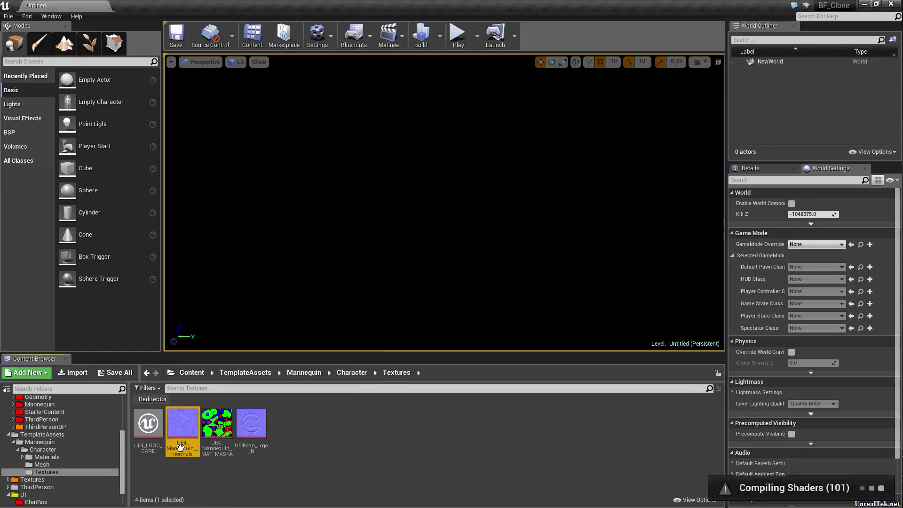
key(Delete)
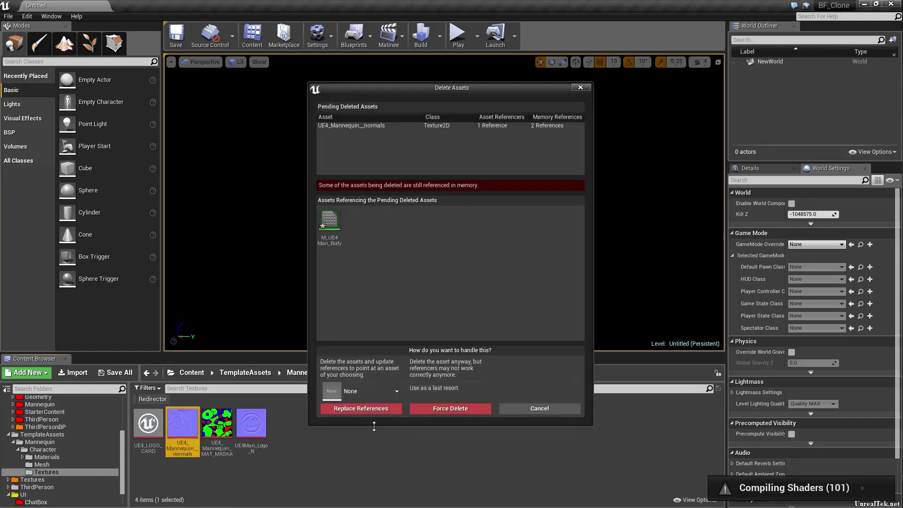
click(371, 391)
text(ue4_)
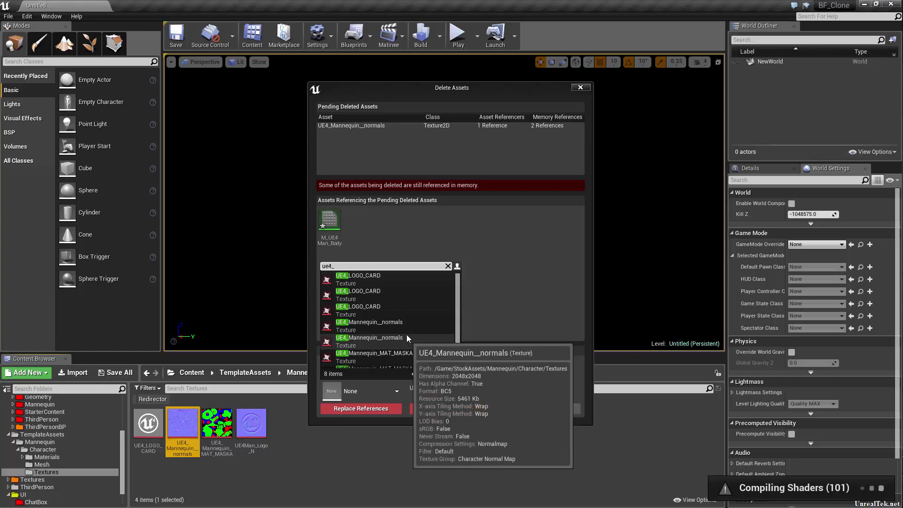
click(407, 338)
click(360, 409)
click(501, 291)
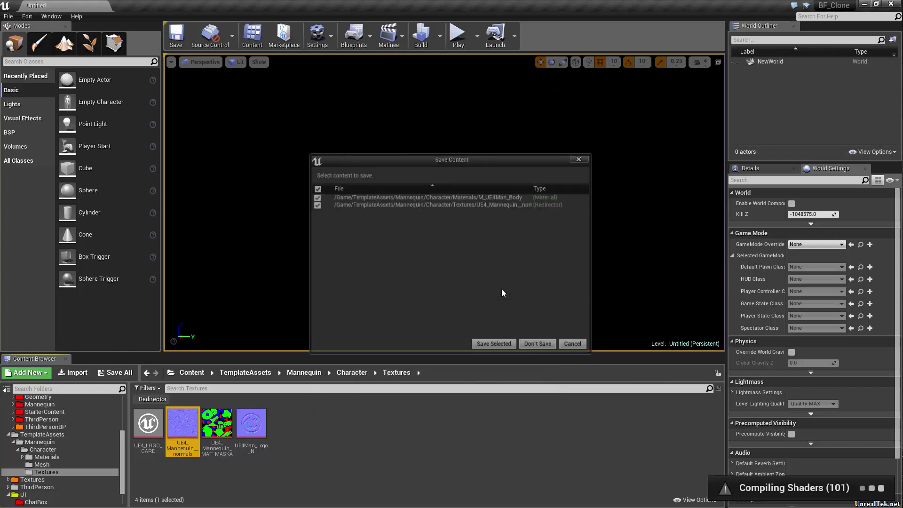
click(493, 343)
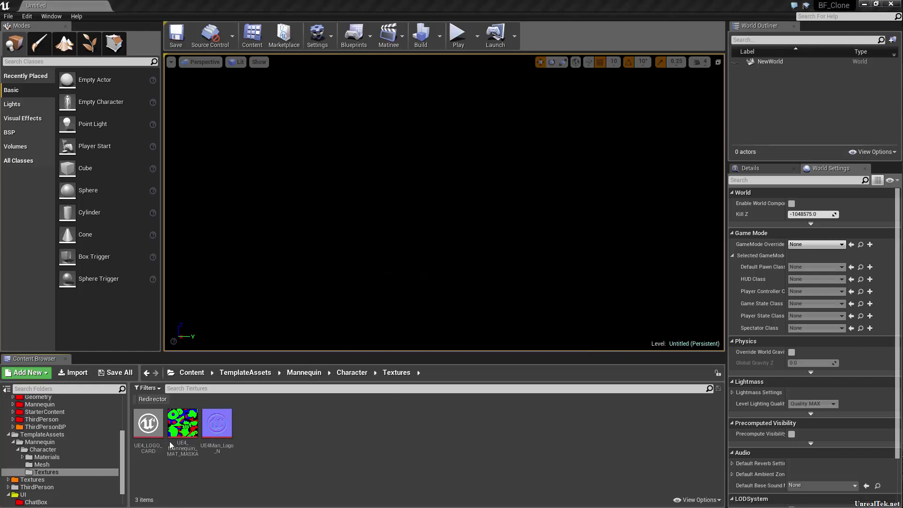
- Delete the UE4_Mannequin_MAT_MASKA texture, replacing its references with the StockAssets copy, and save the affected content
click(182, 424)
key(Delete)
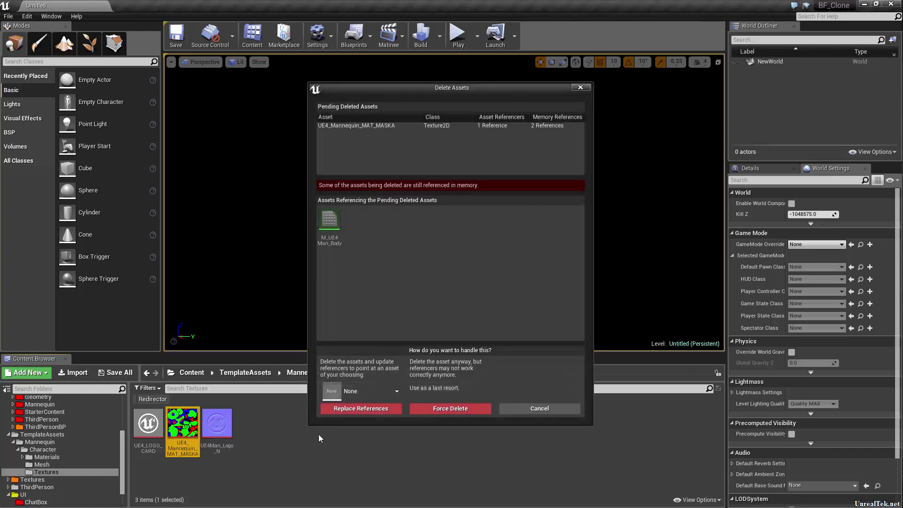
click(390, 386)
text(uer_)
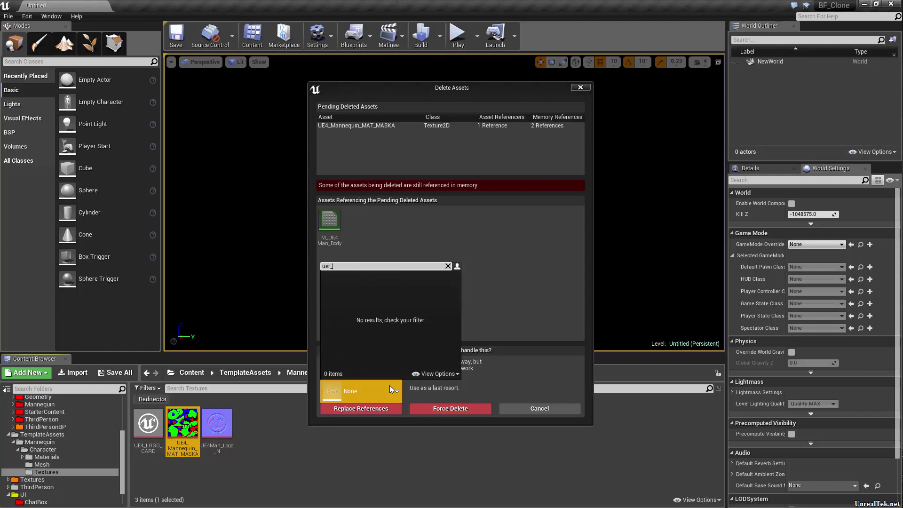
key(BackSpace)
text(4_man)
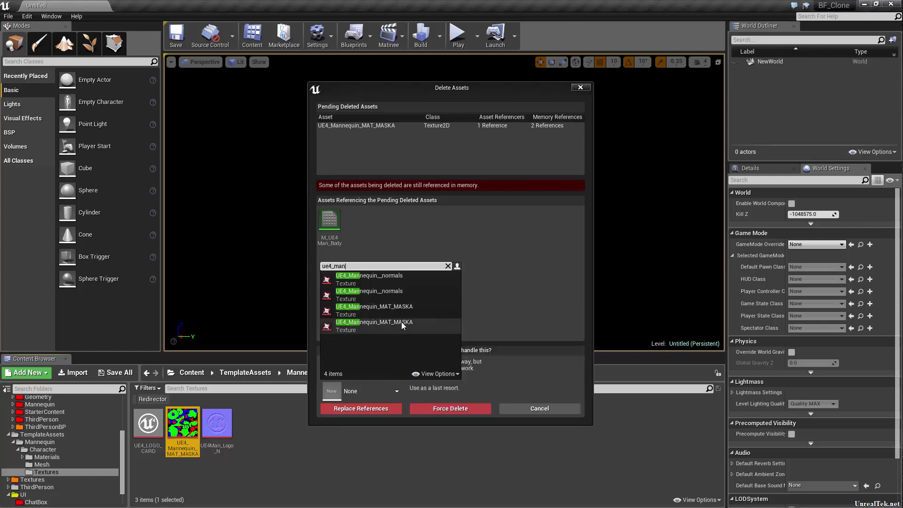
mouse_move(402, 323)
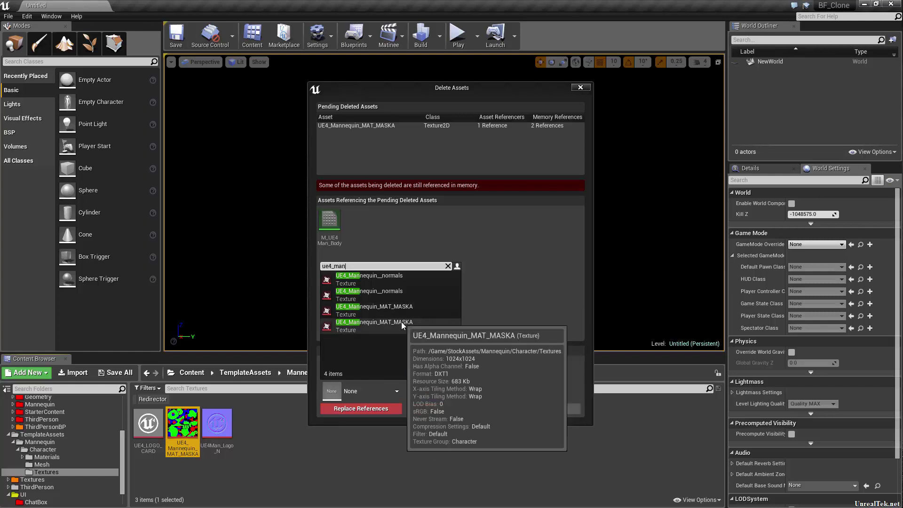
click(401, 322)
click(367, 409)
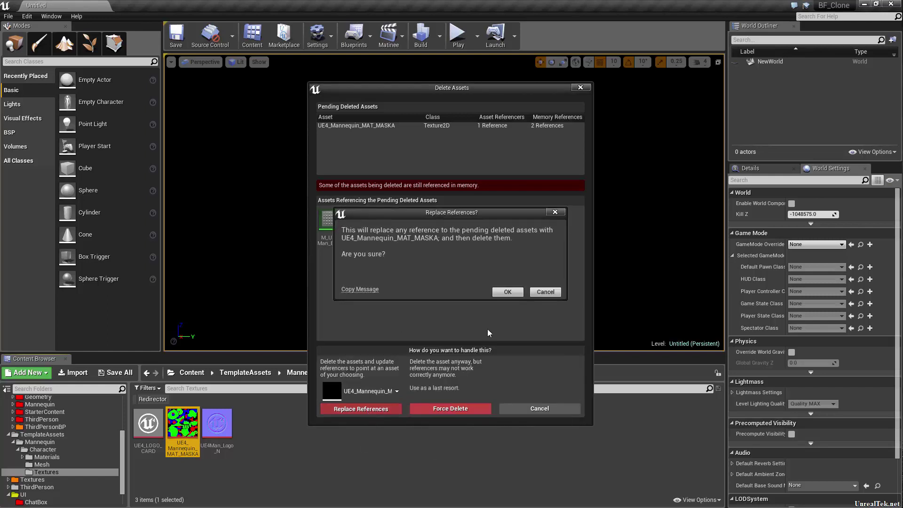
click(508, 292)
click(492, 342)
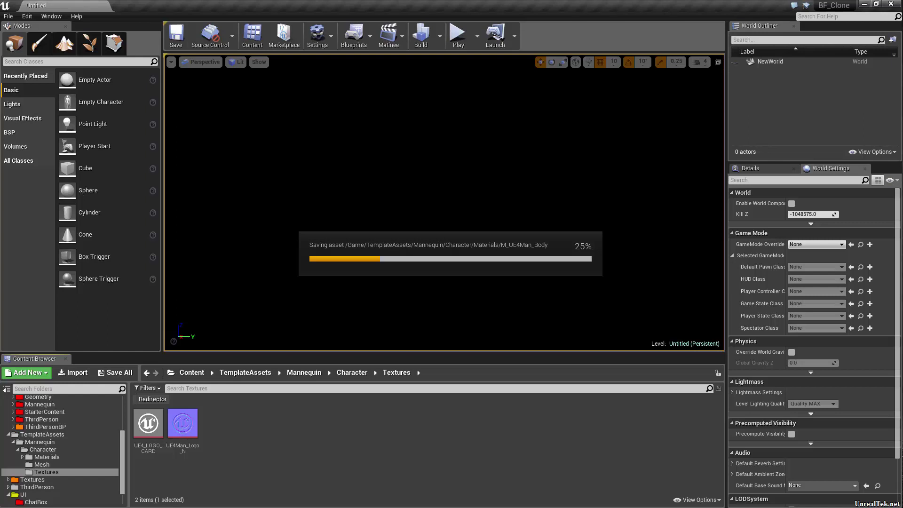
- Delete the UE4Man_Logo_N texture, replacing its references with the UE4Man_Logo_N copy in StockAssets, and save the affected content
click(185, 437)
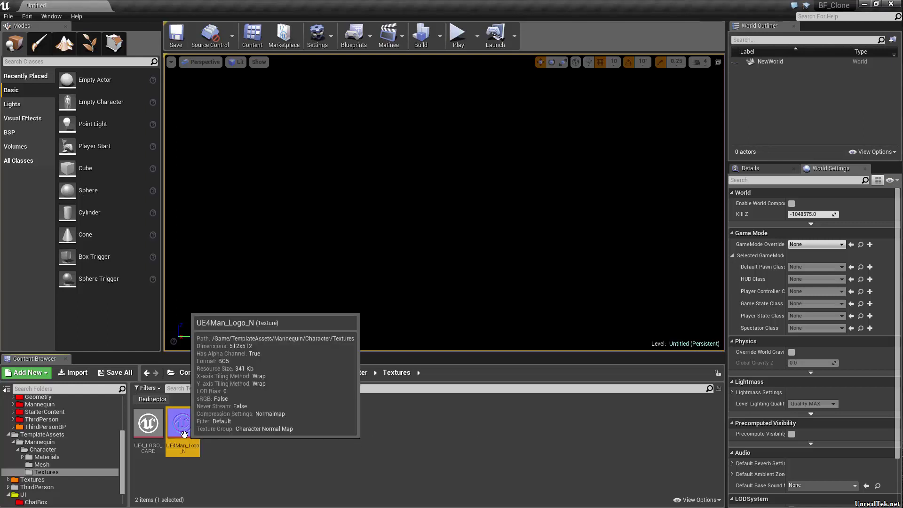
key(Delete)
click(374, 391)
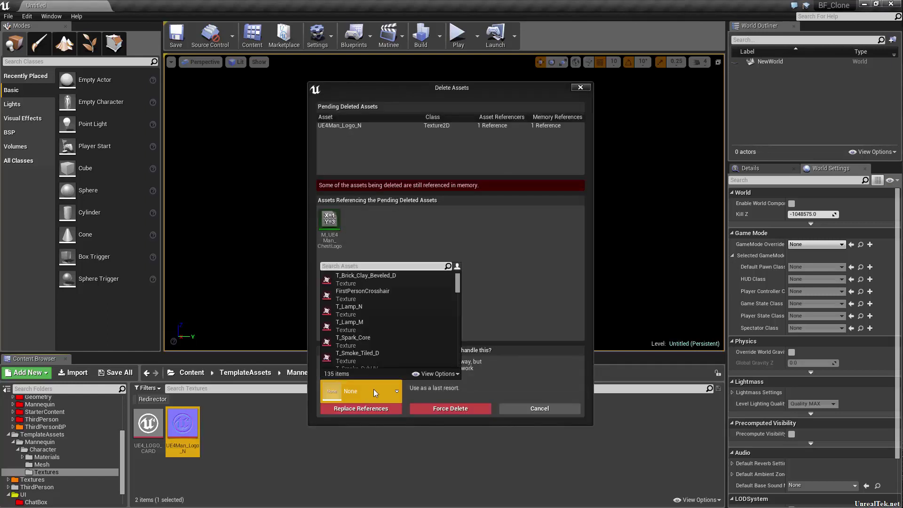
text(ue4man)
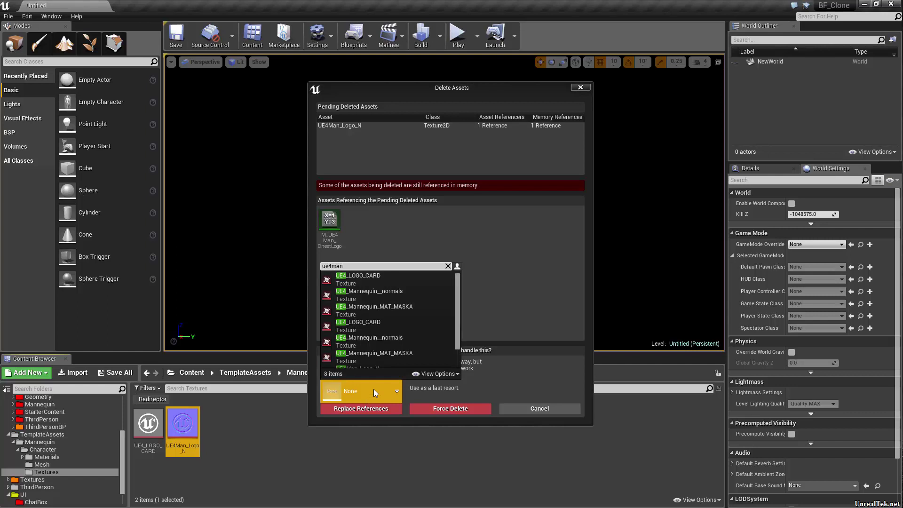
mouse_move(347, 283)
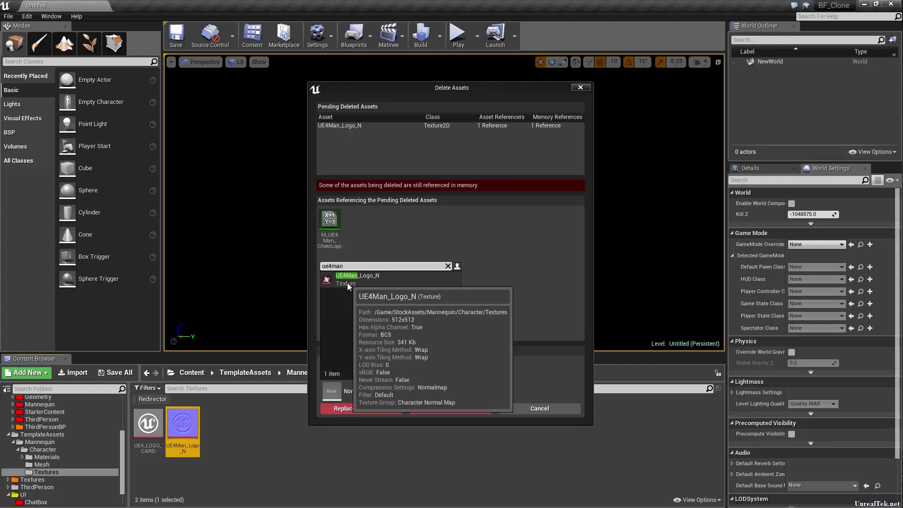
click(347, 283)
click(358, 411)
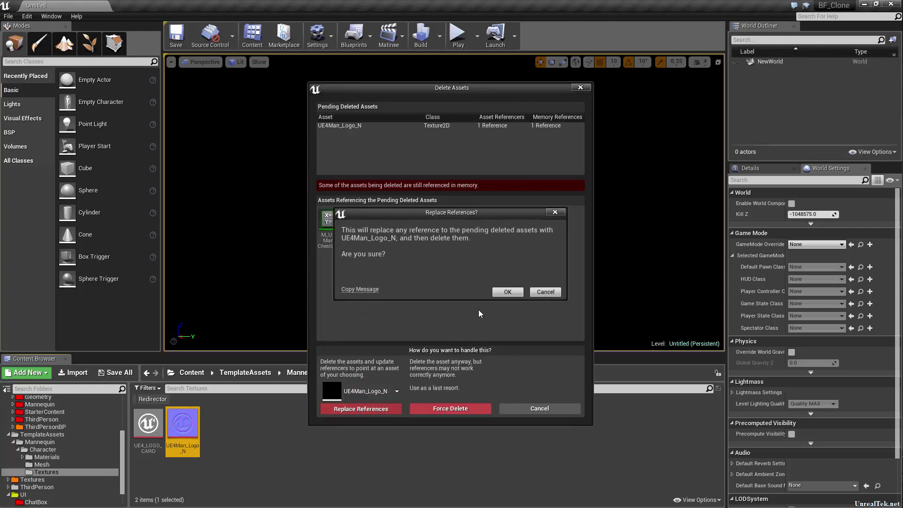
click(507, 291)
click(494, 348)
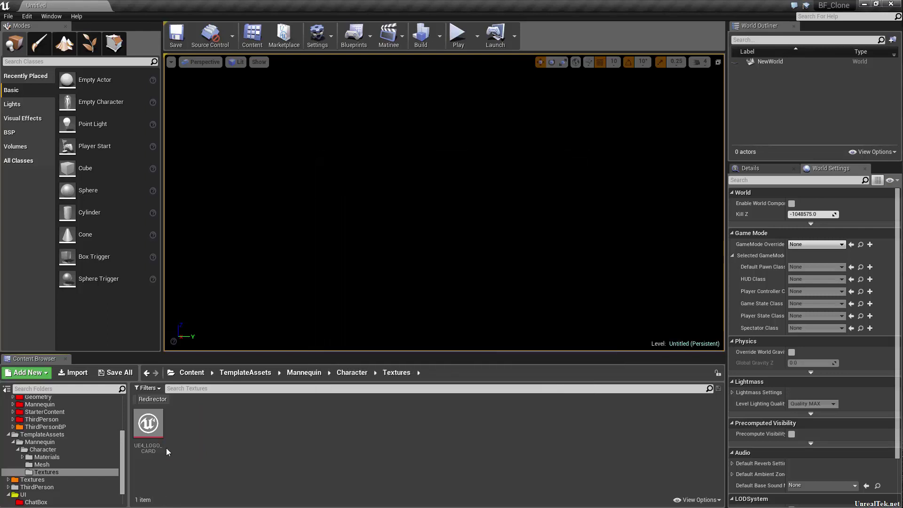
- Delete the remaining UE4_LOGO_CARD texture, replacing its references with the StockAssets copy, and save the affected content
click(159, 435)
key(Delete)
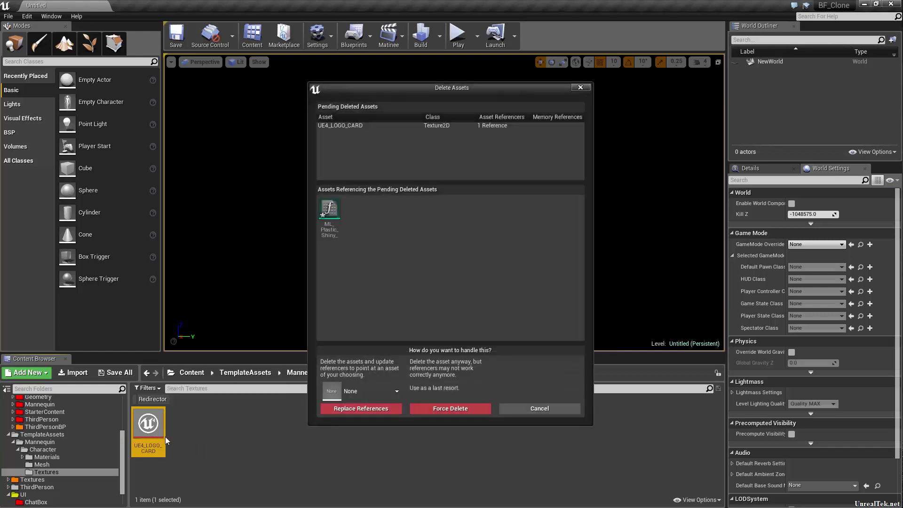
click(371, 395)
text(card)
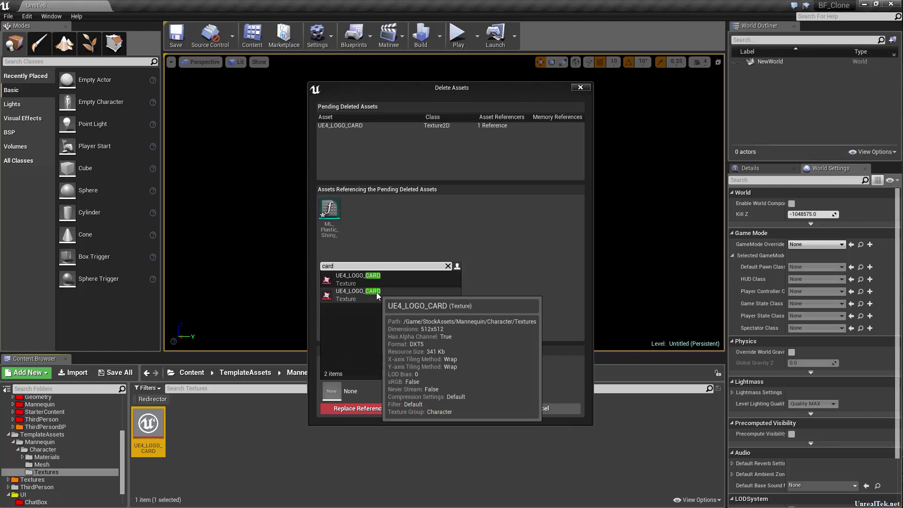
click(377, 292)
click(345, 408)
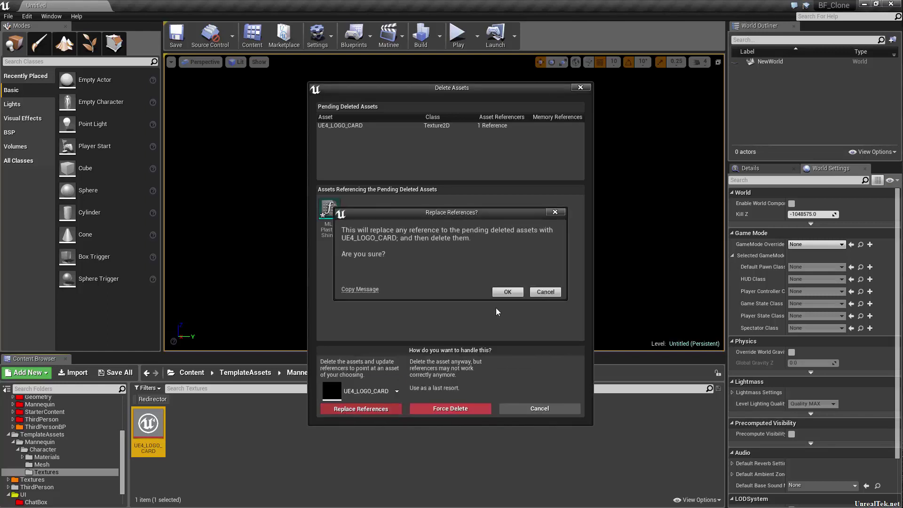
click(508, 292)
click(478, 347)
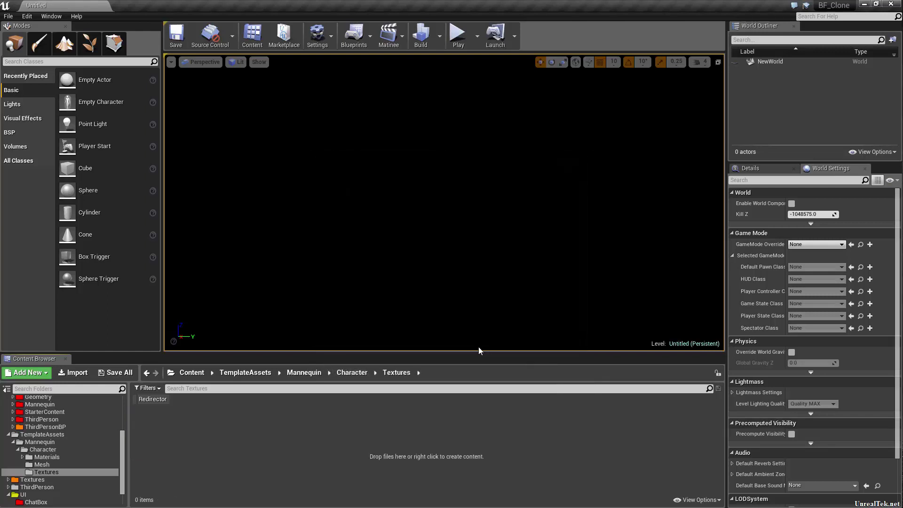
- Fix up all texture redirectors left in TemplateAssets' Textures folder and delete the emptied folder
click(155, 399)
shift+click(260, 436)
right_click(260, 435)
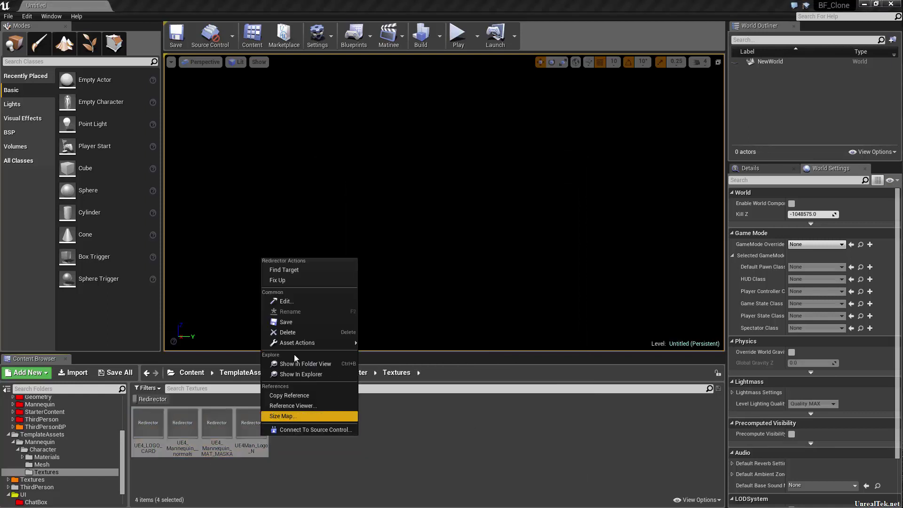
click(304, 284)
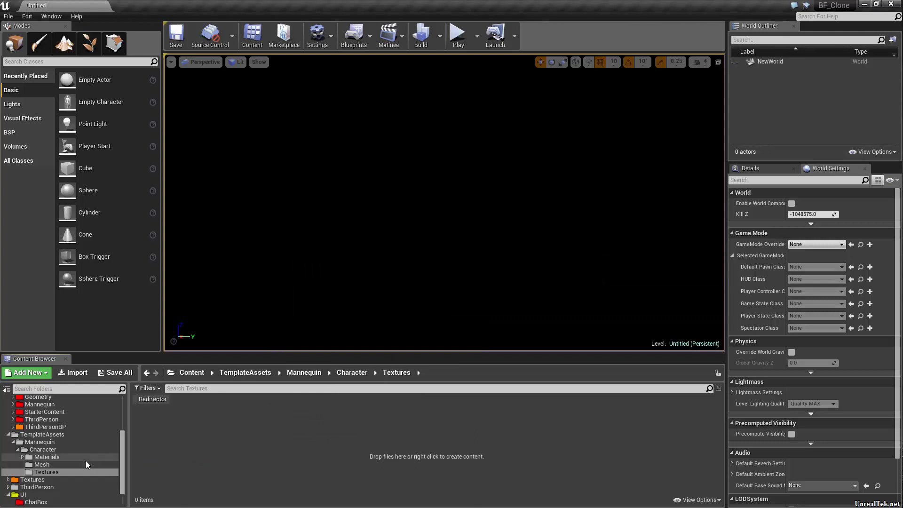
key(Delete)
click(147, 493)
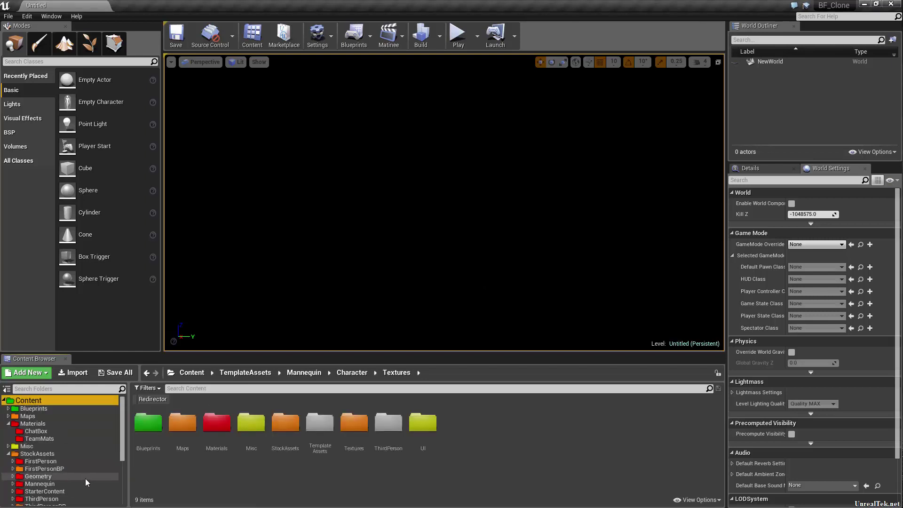
- Delete UE4_Mannequin_Skeleton from TemplateAssets' Mesh folder, replacing its references with the other skeleton of the same name, and delete SK_Mannequin
click(42, 453)
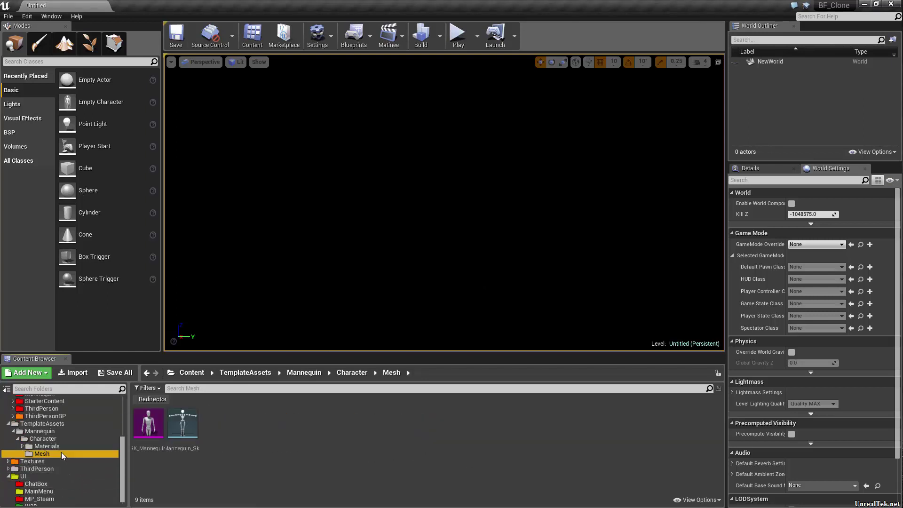
click(184, 426)
key(Delete)
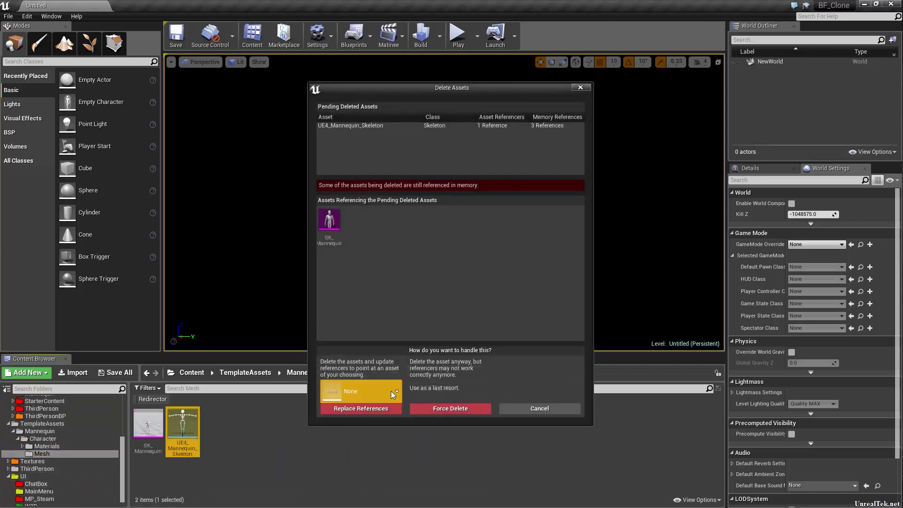
click(387, 393)
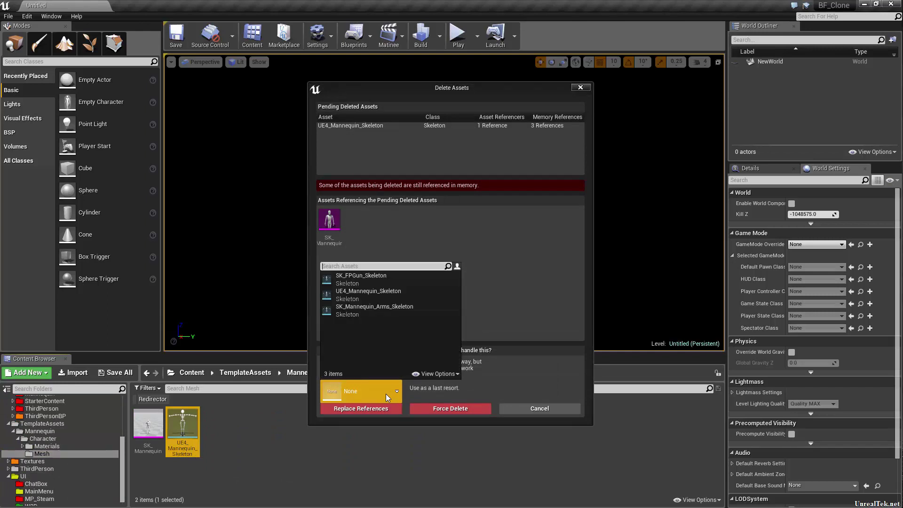
click(387, 294)
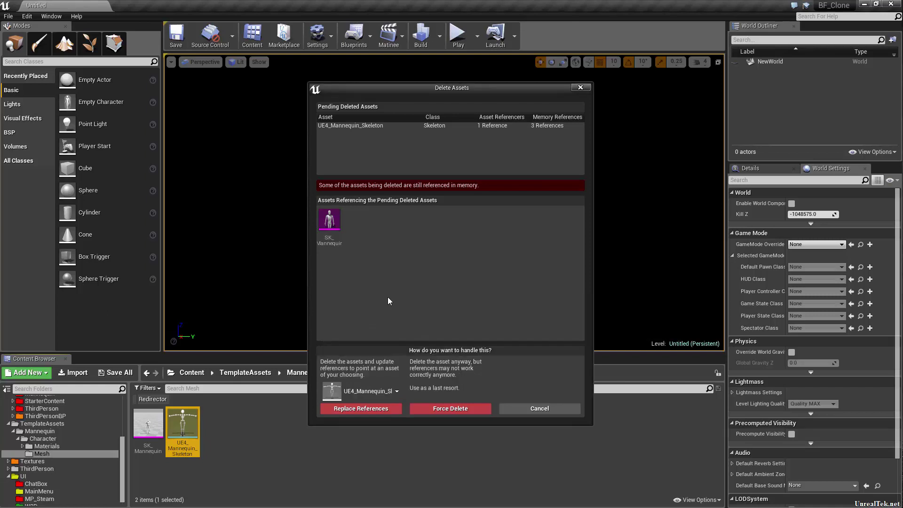
click(363, 409)
click(501, 292)
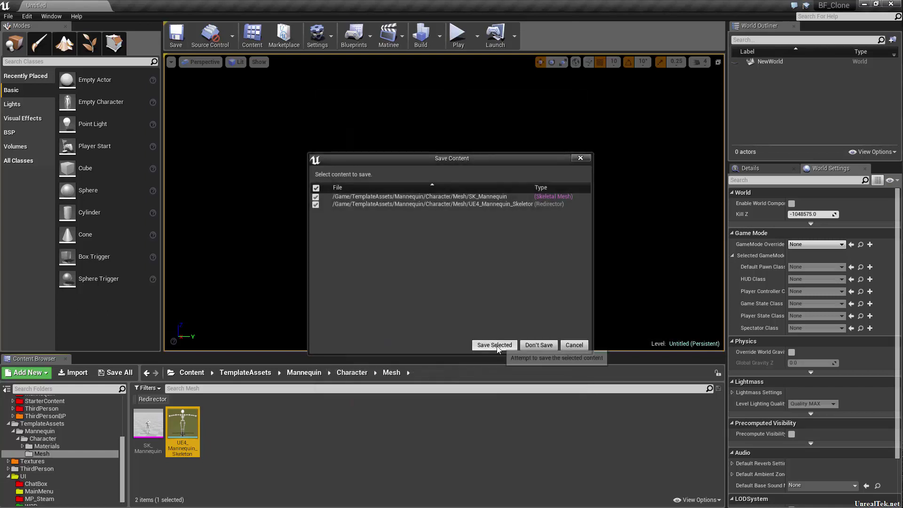
click(536, 344)
key(Delete)
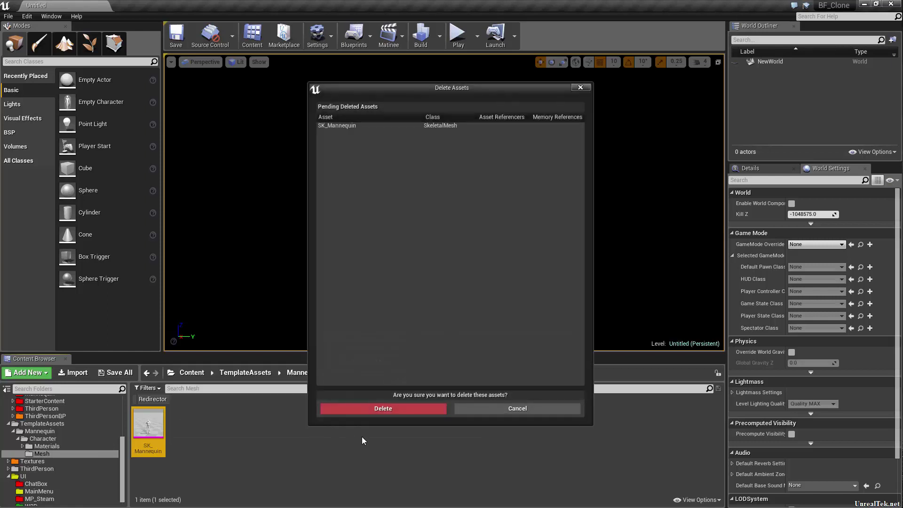
click(383, 410)
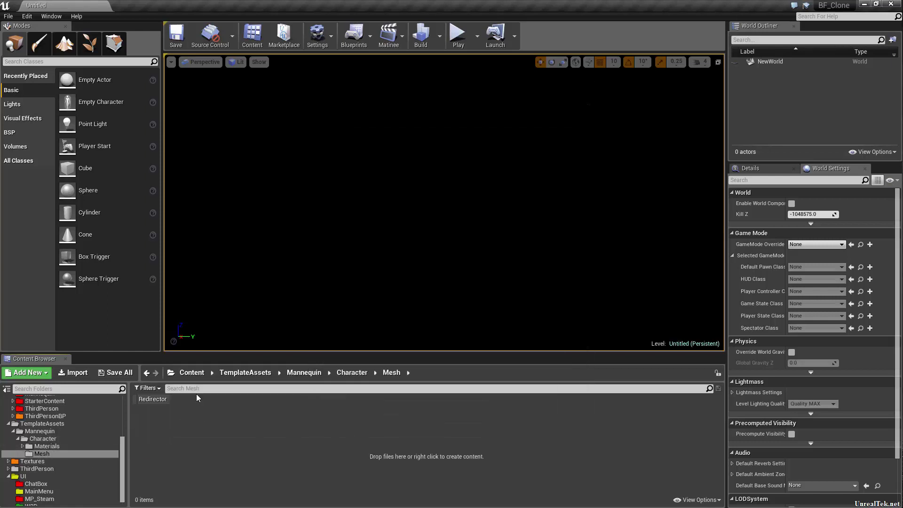
- Fix up the UE4_Mannequin_Skeleton redirector in the Mesh folder and delete the emptied folder
right_click(152, 426)
click(220, 270)
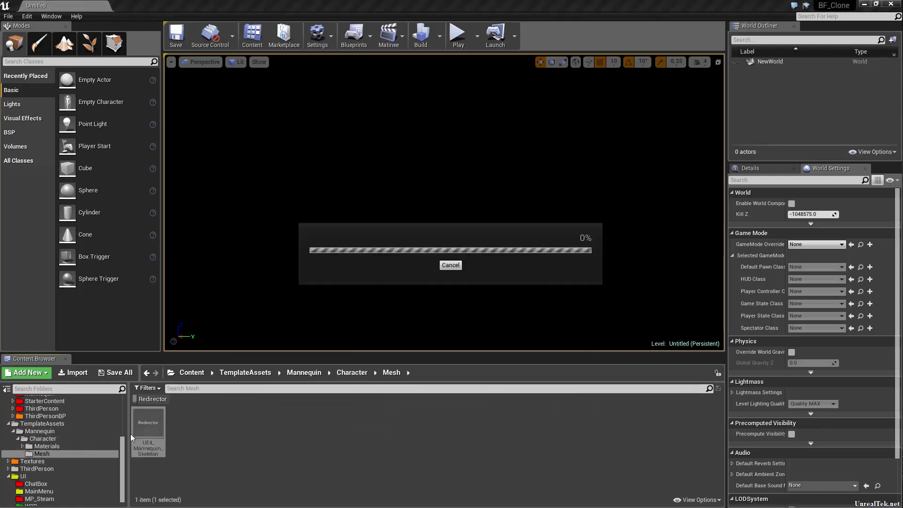
key(Delete)
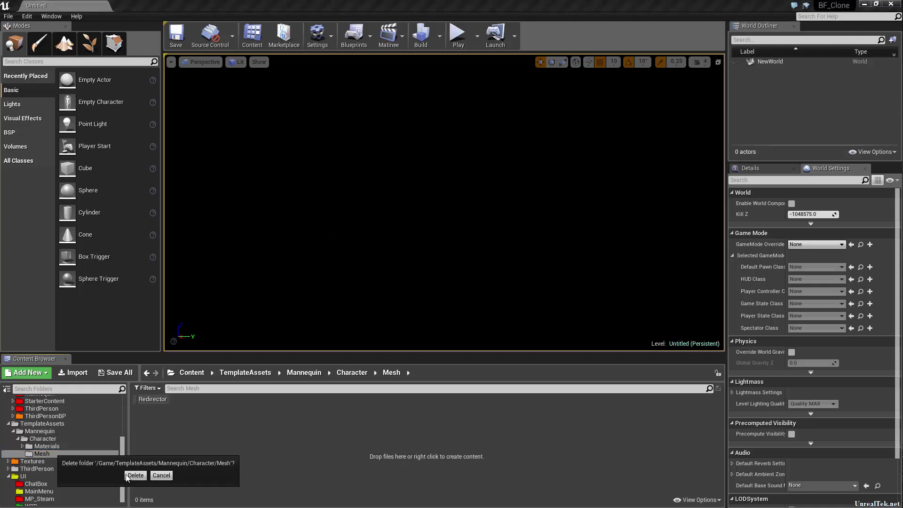
key(Return)
- Open the Materials folder inside the Character folder of TemplateAssets' Mannequin
click(56, 462)
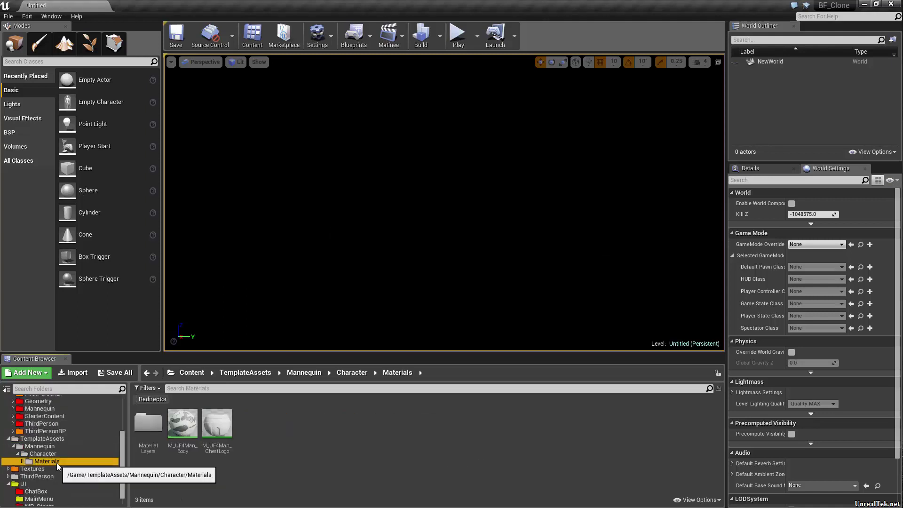
- Delete the Materials folder from the Character folder of TemplateAssets' Mannequin, together with all the assets in it
key(Delete)
click(141, 484)
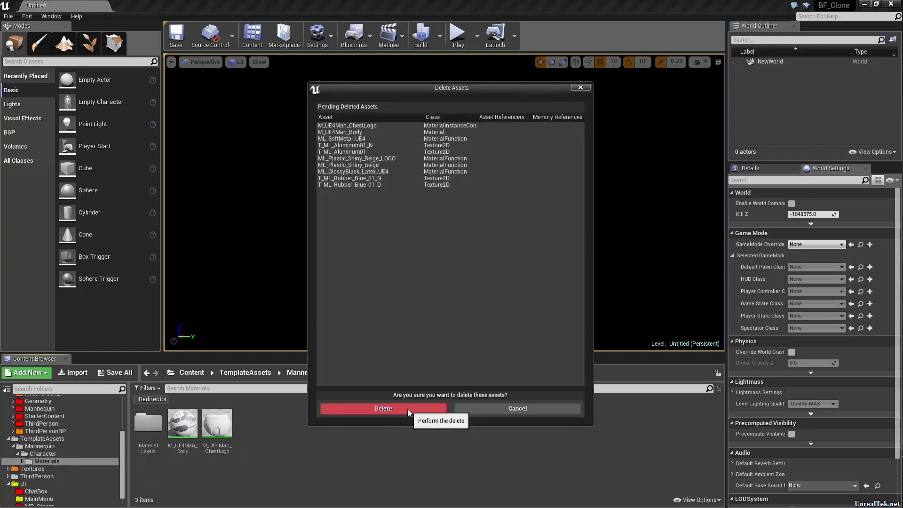
click(383, 408)
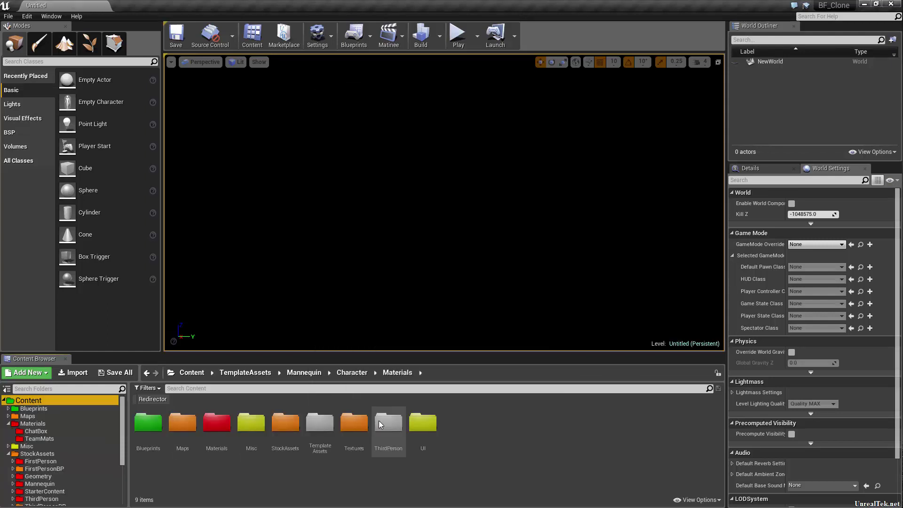
- Delete the emptied Character folder and its parent Mannequin folder from TemplateAssets
scroll(65, 454, down, 4)
click(68, 448)
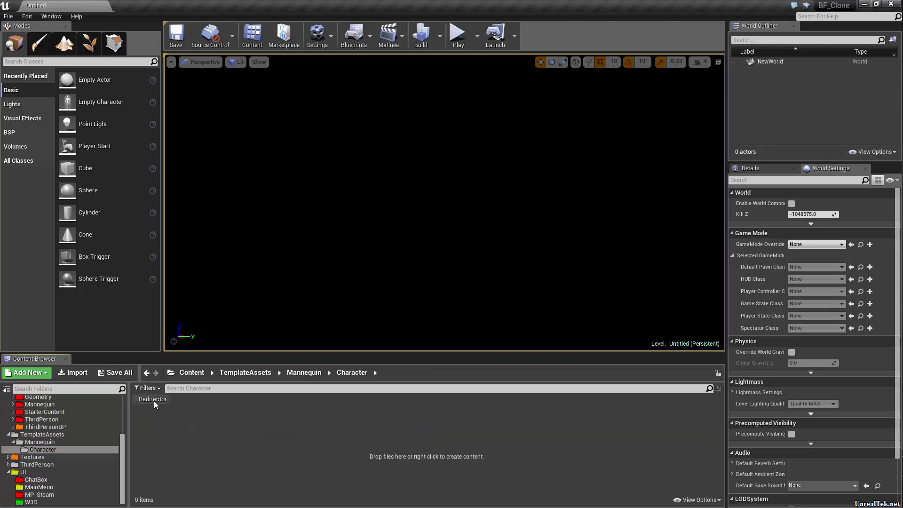
key(Delete)
click(154, 455)
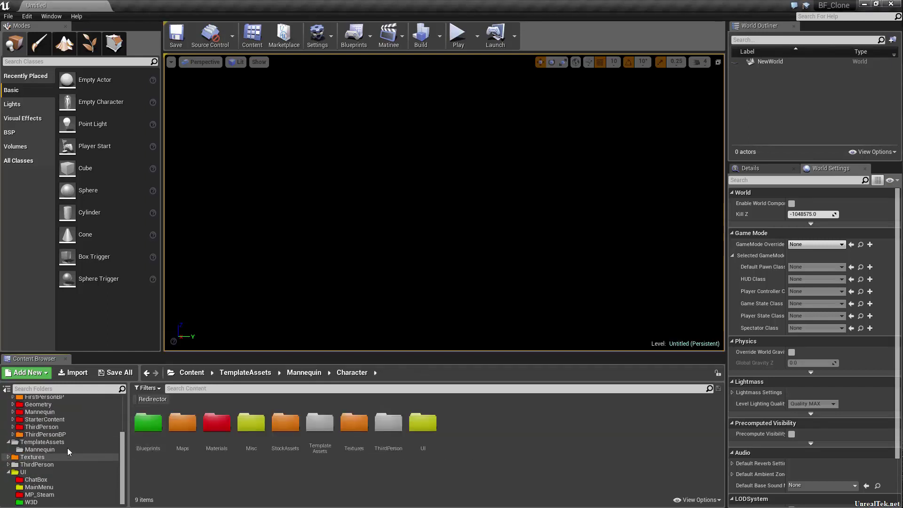
click(67, 447)
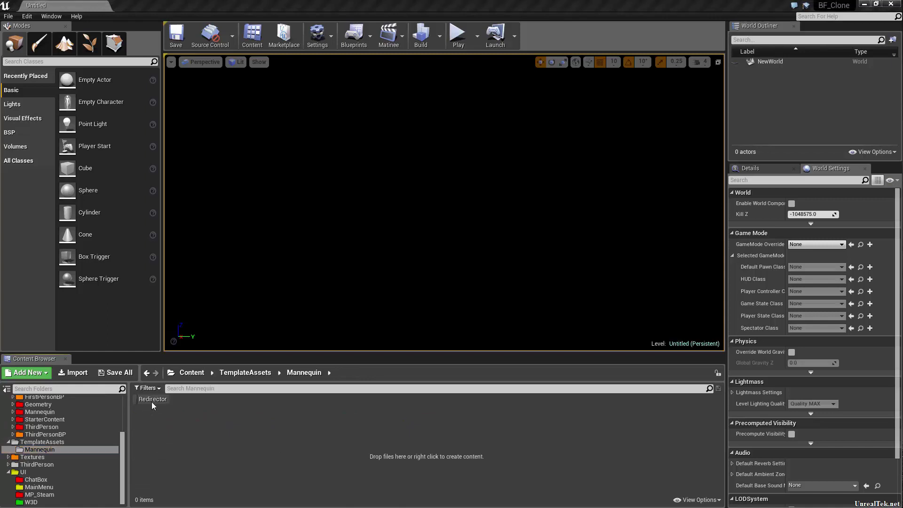
key(Delete)
click(206, 422)
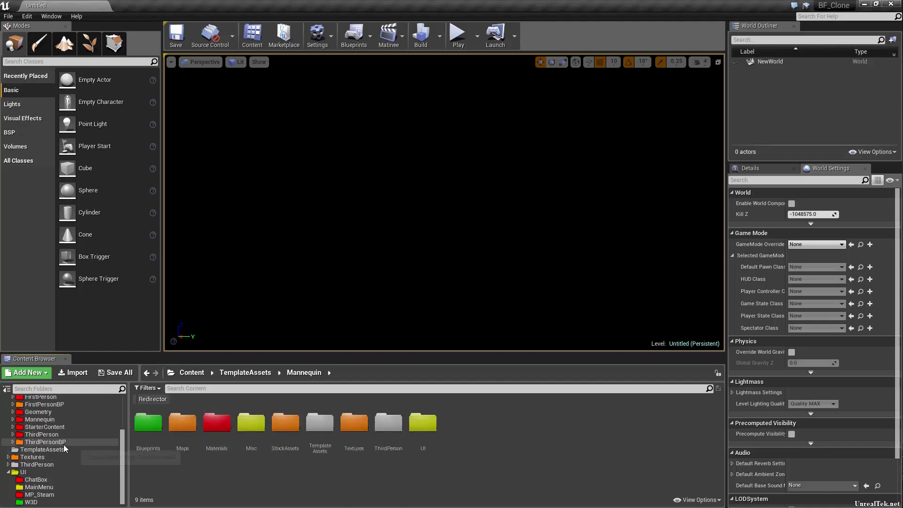
- Check the TemplateAssets folder for leftovers and delete it from Content
click(64, 448)
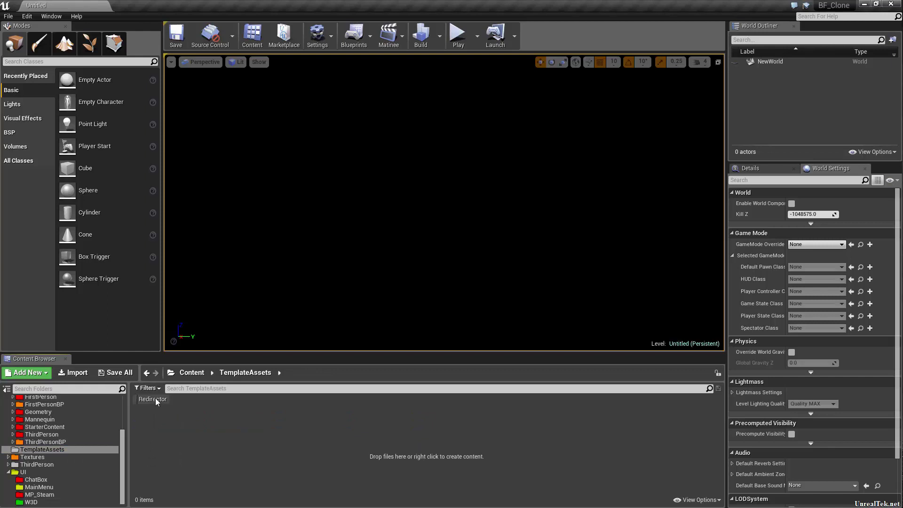
click(69, 450)
key(Delete)
click(109, 472)
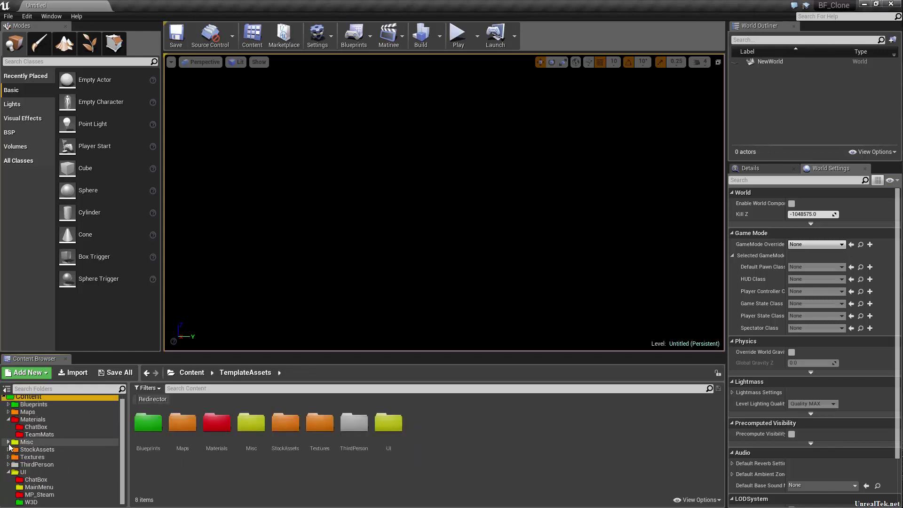
- Show the uncolored ThirdPerson folder in File Explorer and open its Meshes subfolder
click(34, 465)
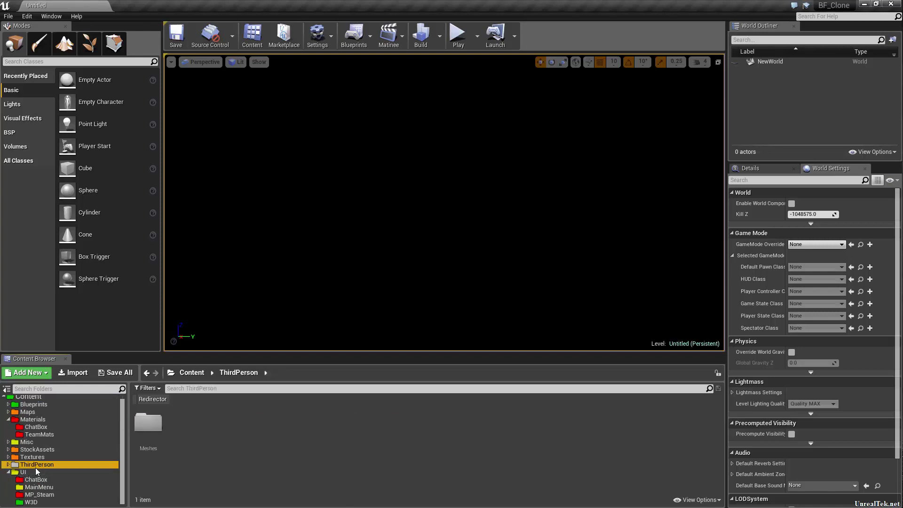
double_click(147, 438)
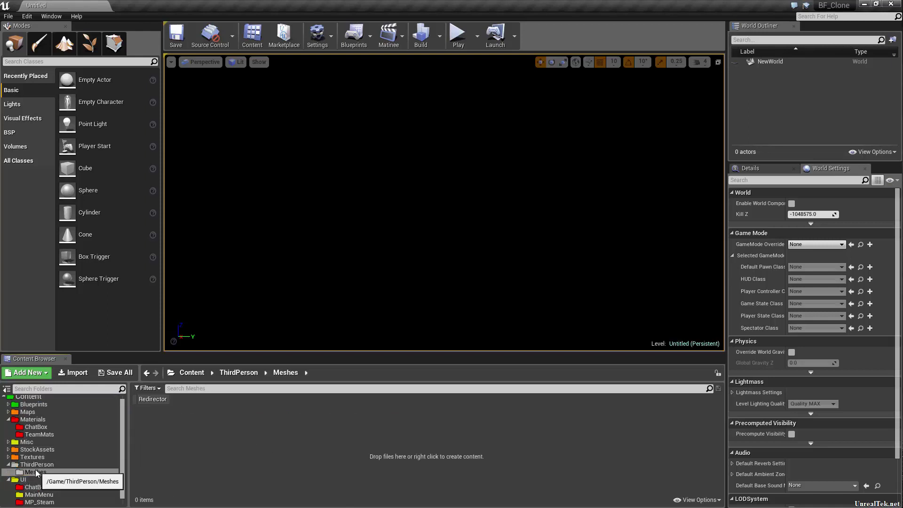
click(52, 461)
right_click(53, 462)
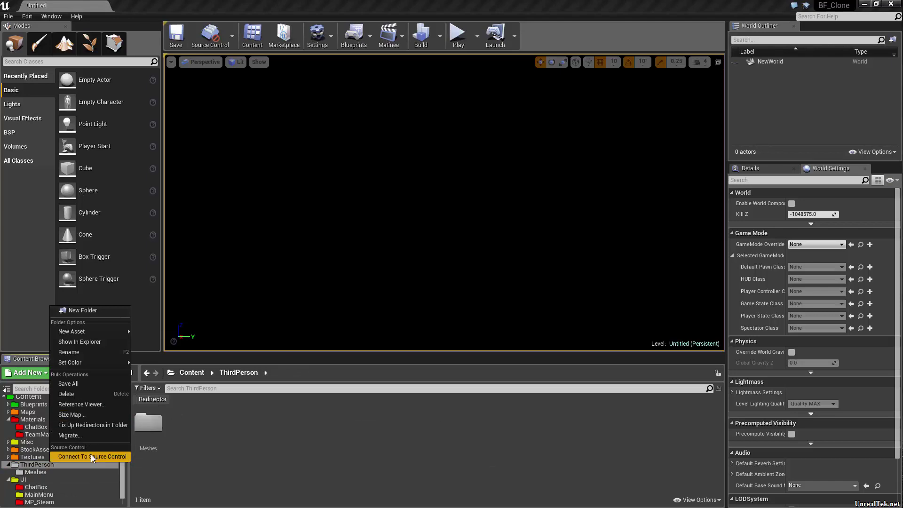
click(86, 349)
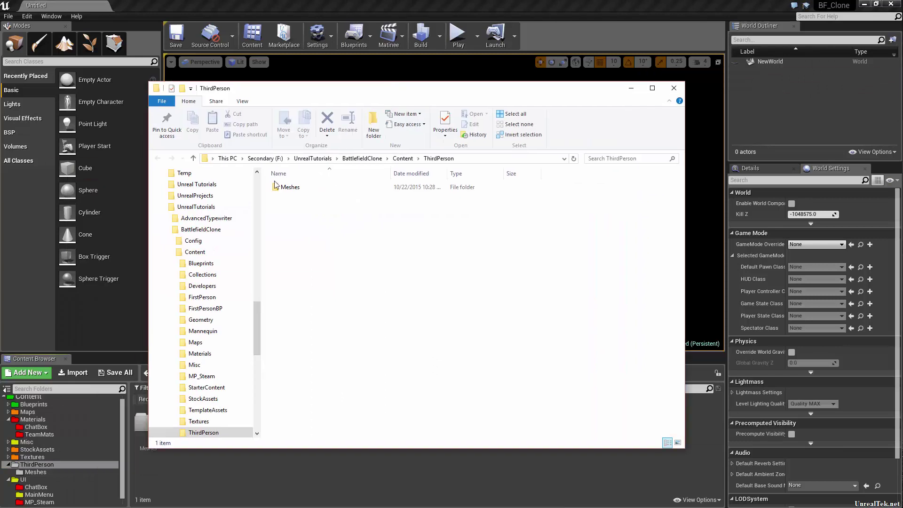
double_click(304, 188)
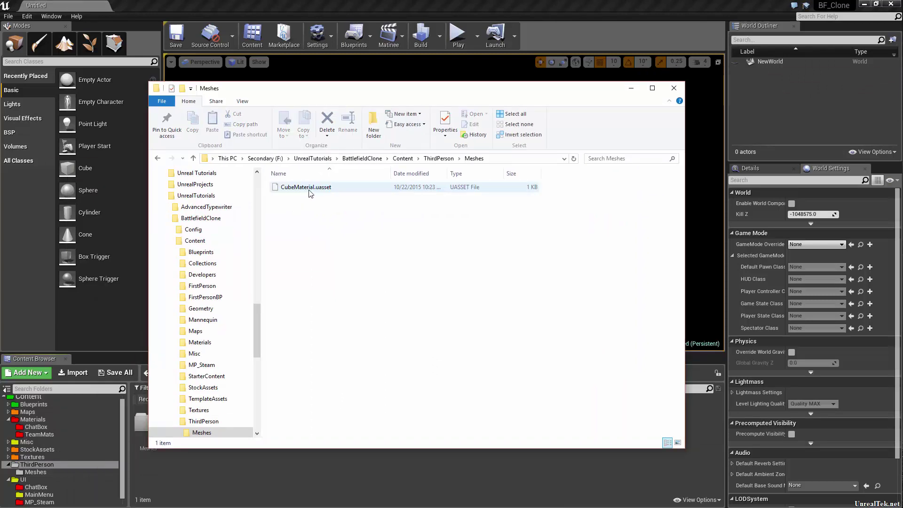
- Check ThirdPerson's Meshes folder for redirectors in the editor, then delete CubeMaterial.uasset from it in File Explorer
click(52, 471)
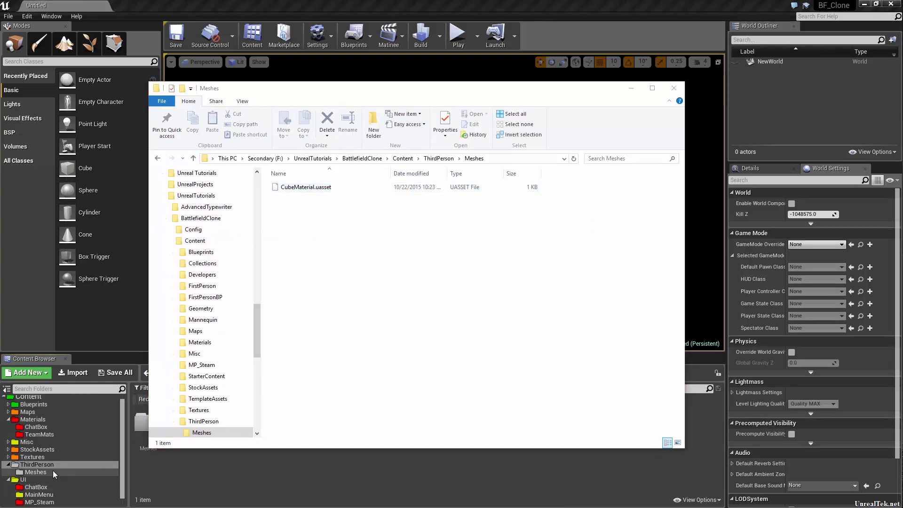
click(148, 400)
click(151, 399)
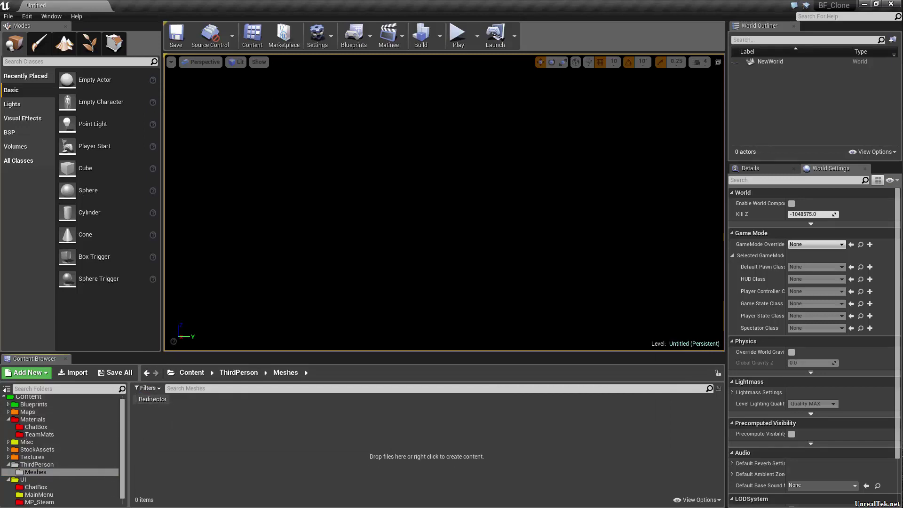
key(alt+Tab)
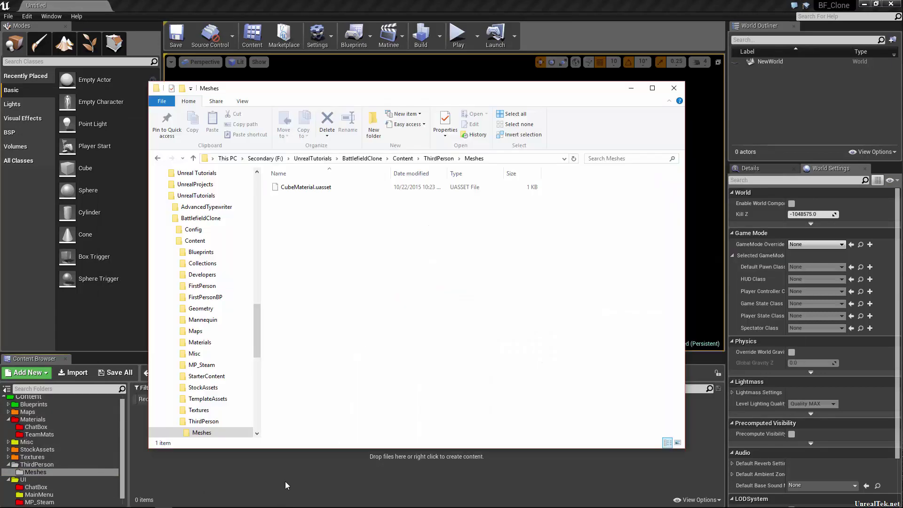
click(402, 187)
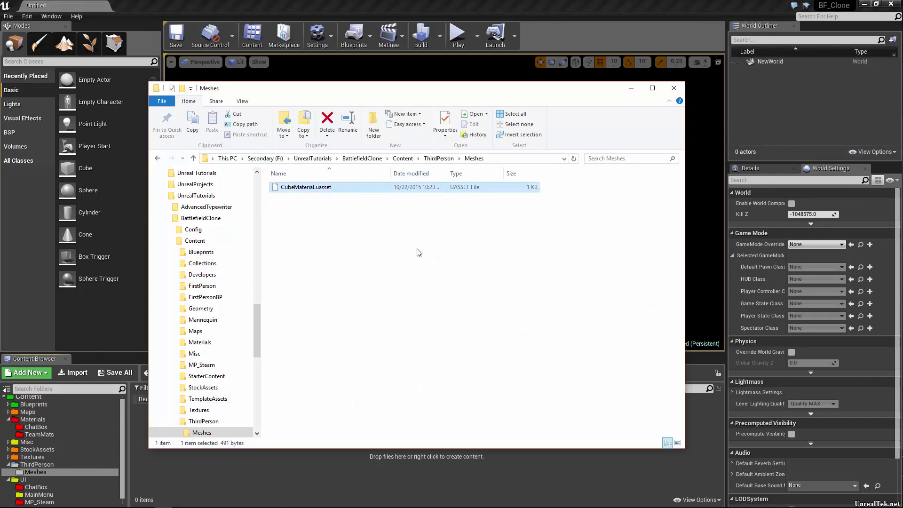
key(Delete)
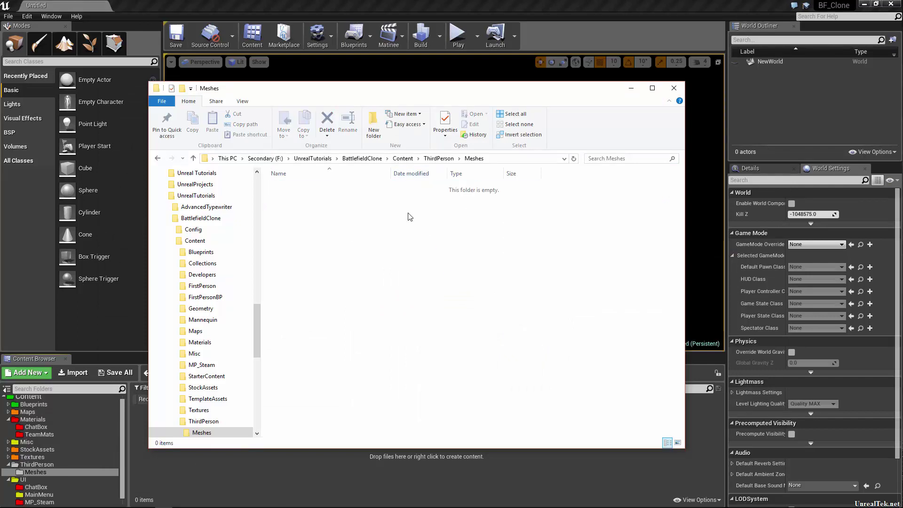
- Delete the ThirdPerson folder from the project's Content directory in File Explorer and close the window
click(438, 159)
click(403, 158)
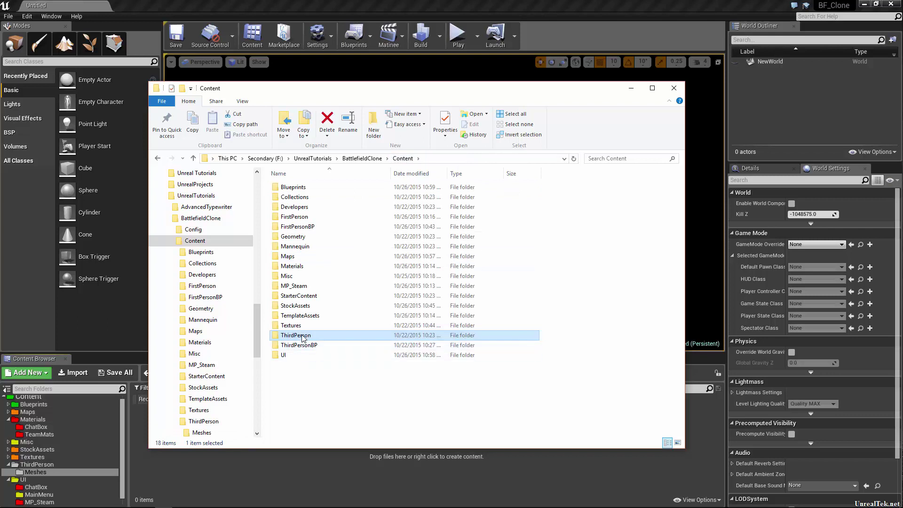
key(Delete)
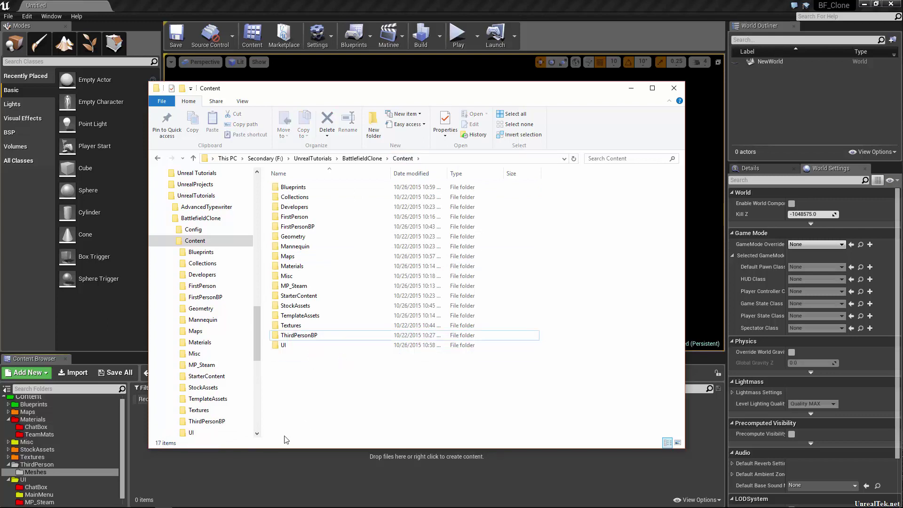
click(674, 88)
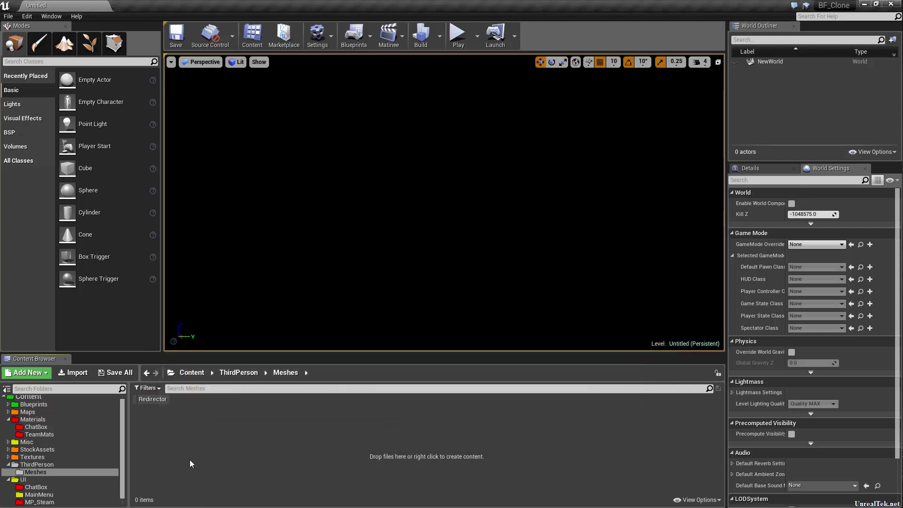
- Switch back to the Unreal Editor and delete the leftover ThirdPerson folder with its Meshes subfolder
click(38, 465)
key(Delete)
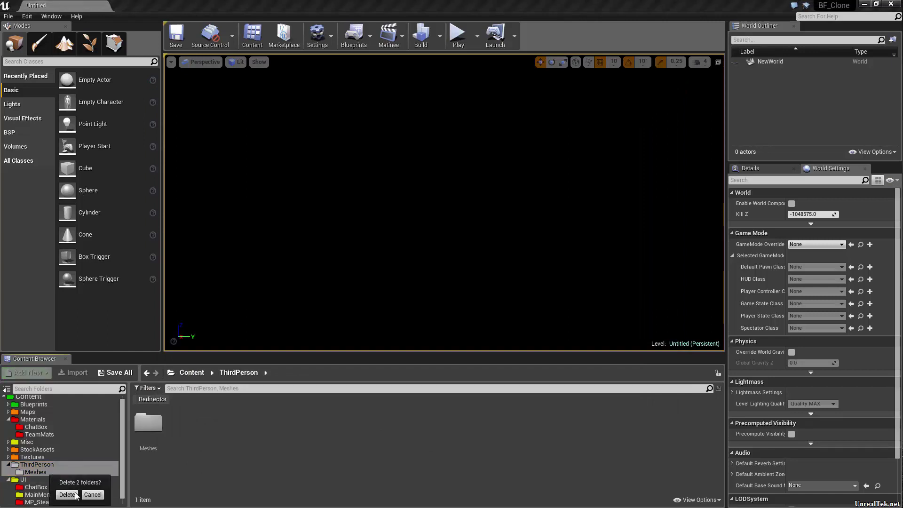
click(66, 495)
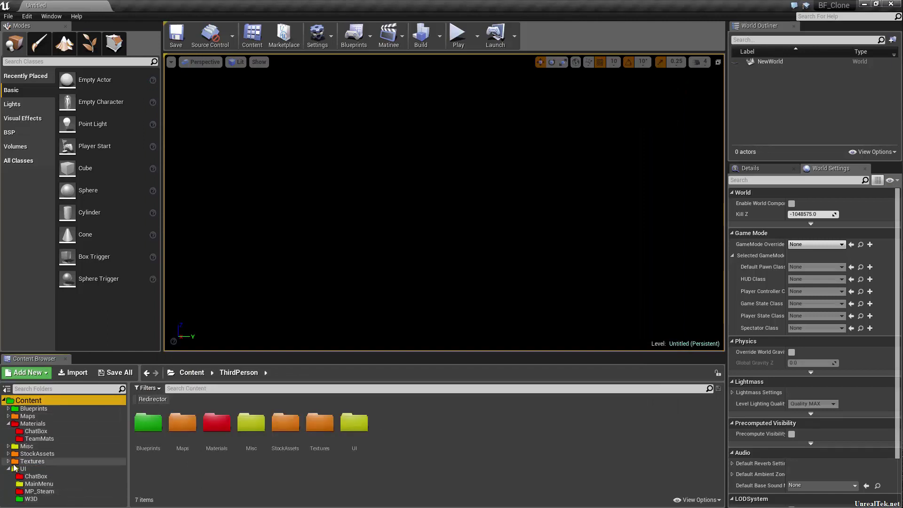
- Set the color of the top-level Textures folder to red
click(30, 462)
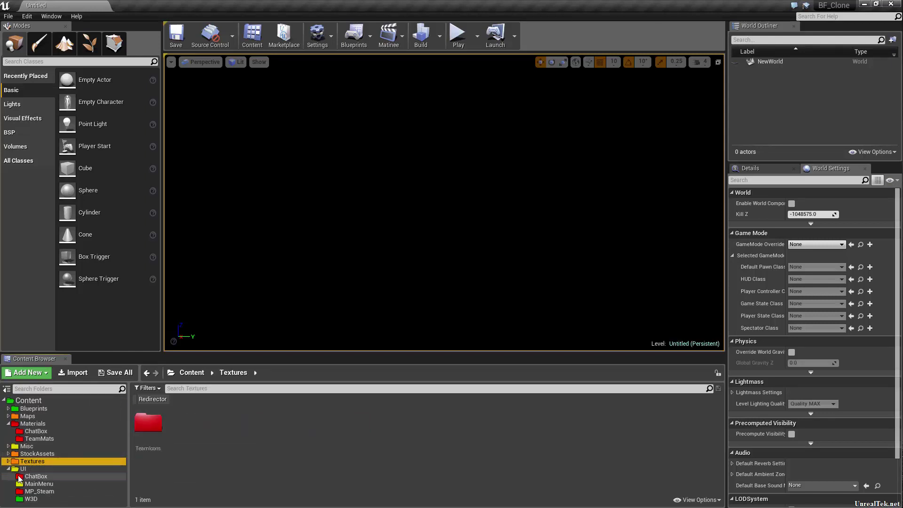
right_click(33, 461)
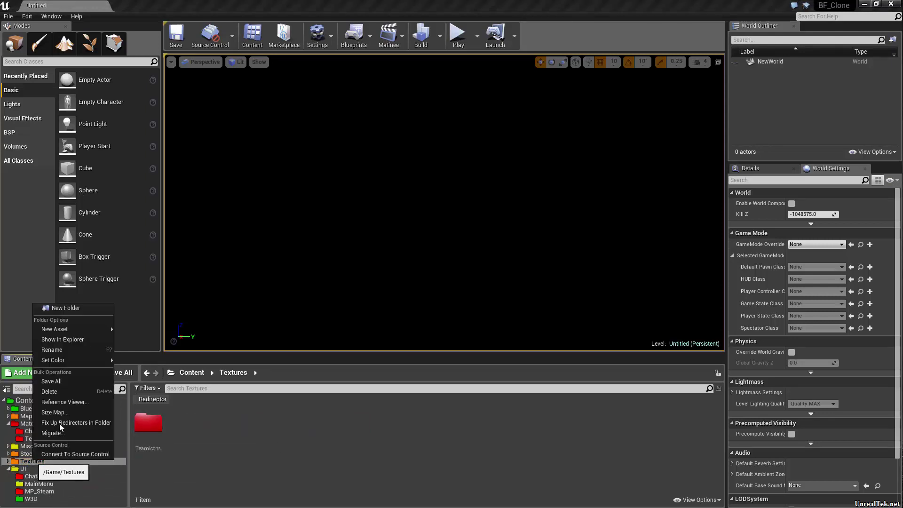
mouse_move(98, 366)
click(136, 405)
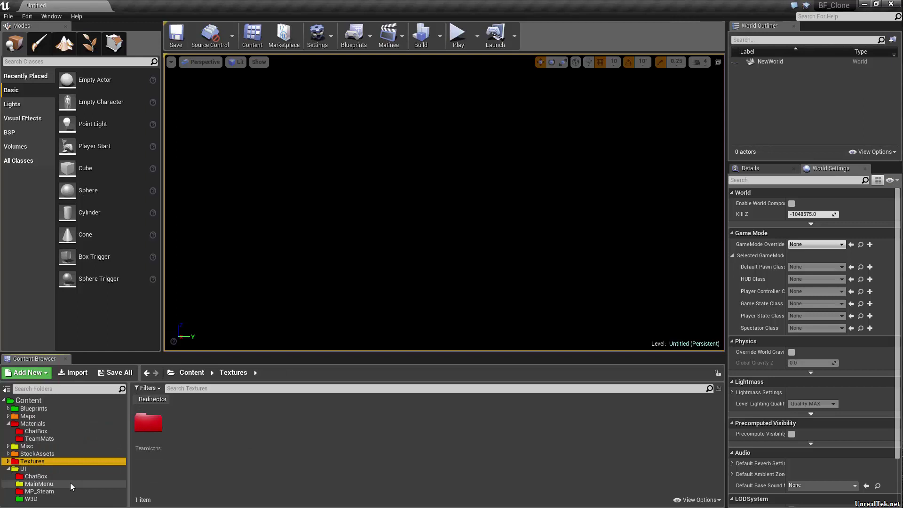
- Set the color of the W3D folder inside UI to red
click(20, 471)
right_click(21, 469)
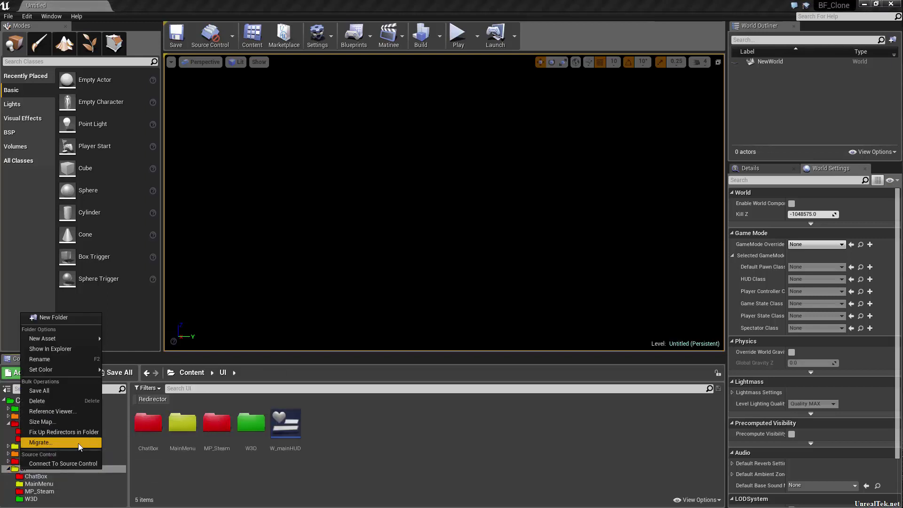
click(29, 499)
right_click(29, 498)
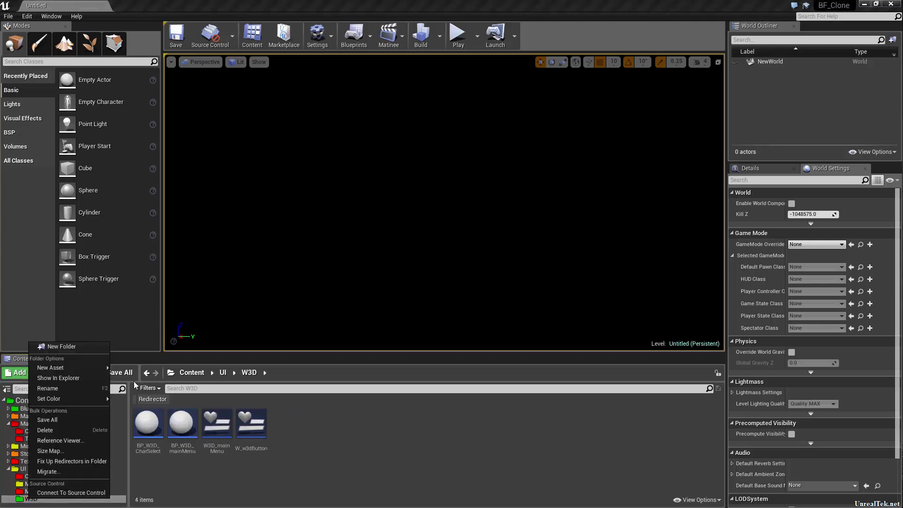
mouse_move(101, 402)
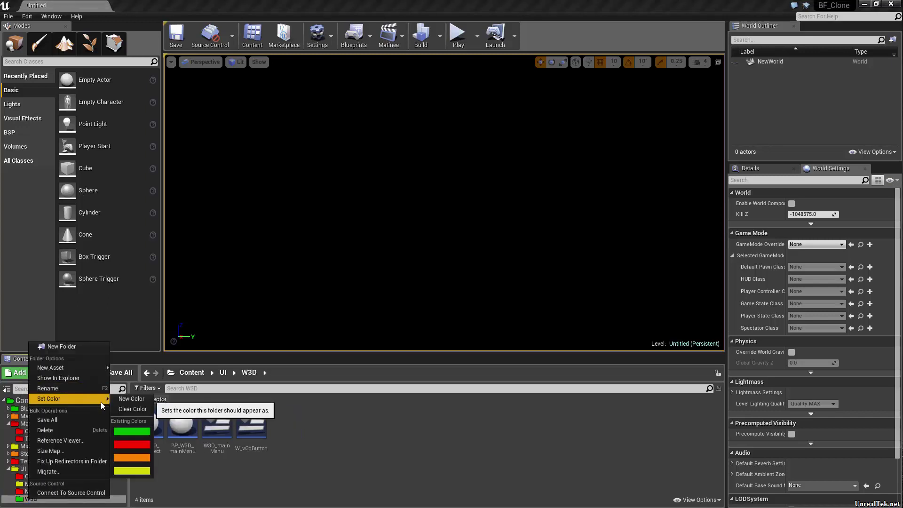
click(133, 447)
- Collapse the UI and Materials folders in the folder tree and open the Blueprints folder
click(55, 470)
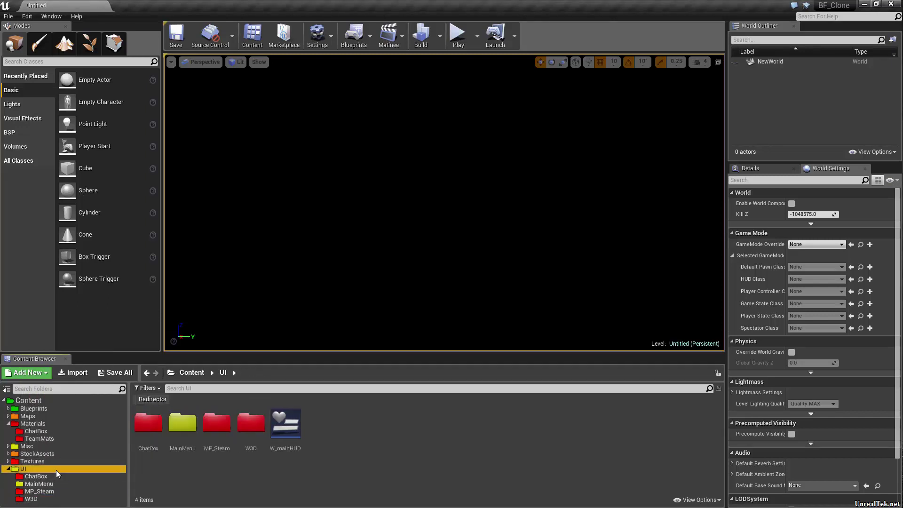
right_click(55, 470)
click(8, 469)
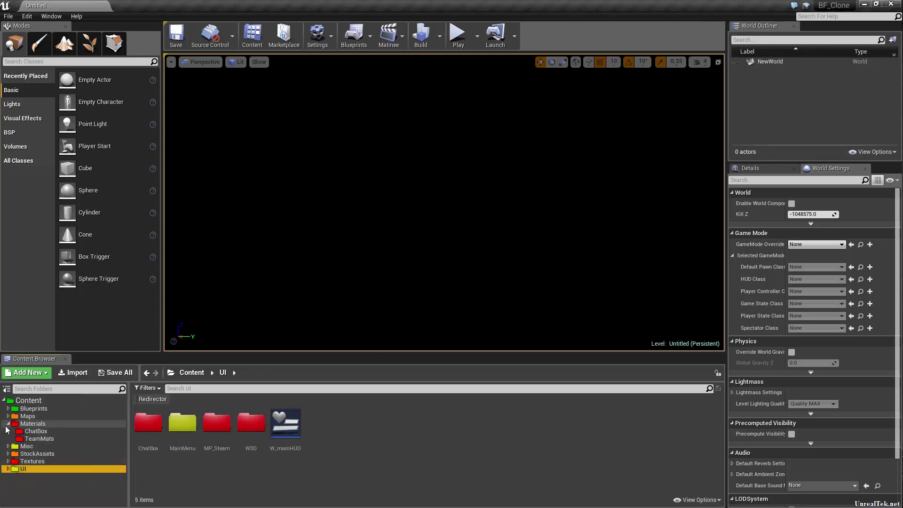
click(6, 426)
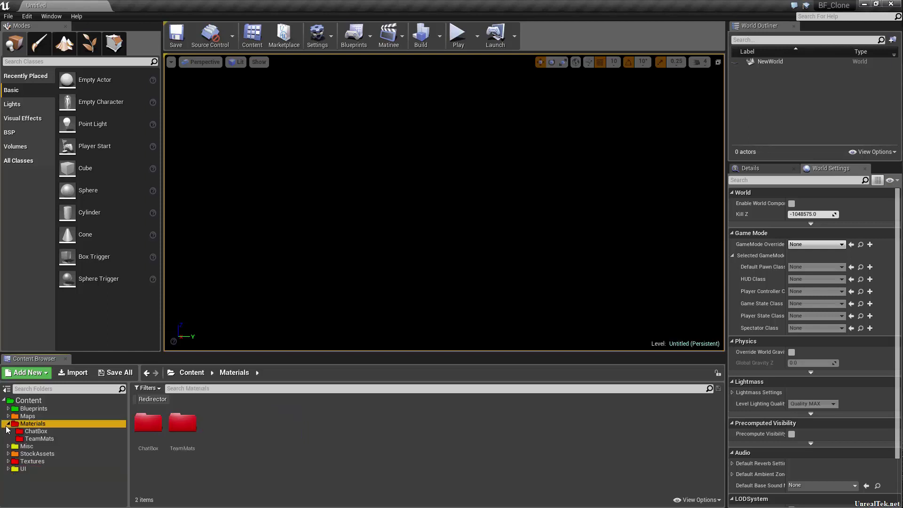
click(9, 423)
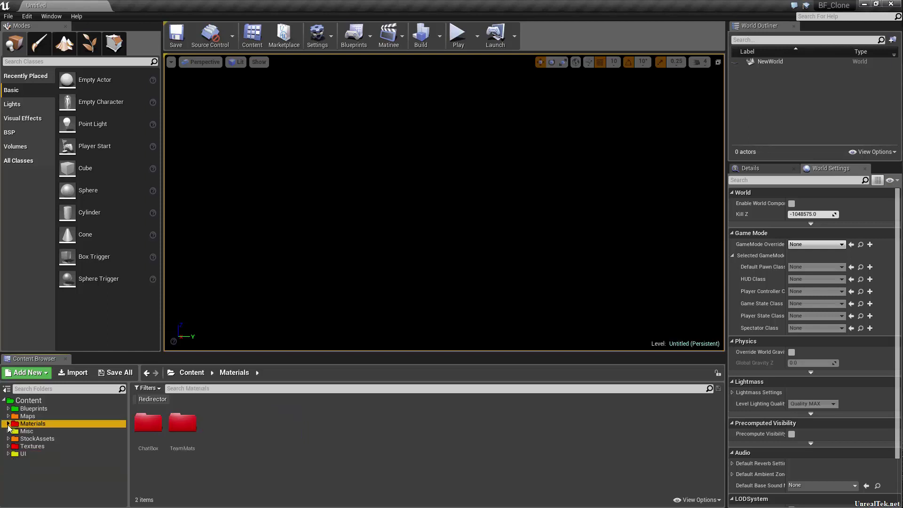
click(26, 417)
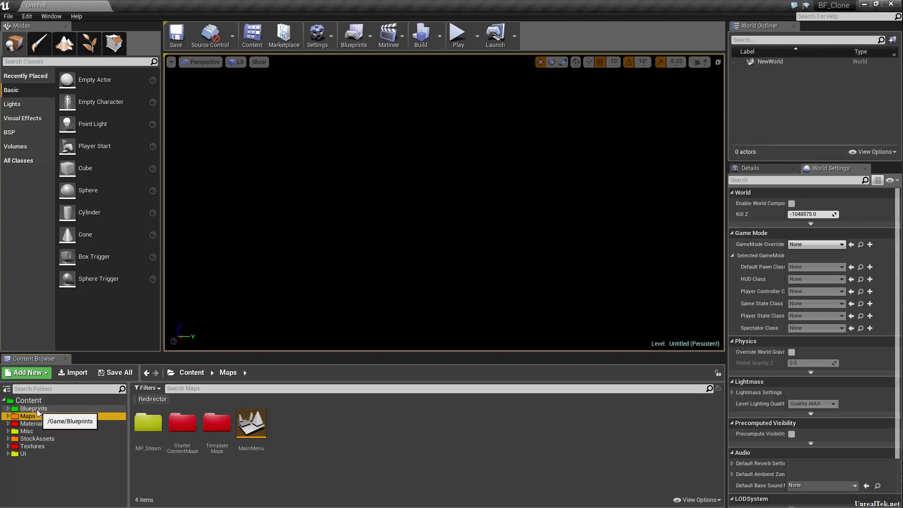
click(34, 408)
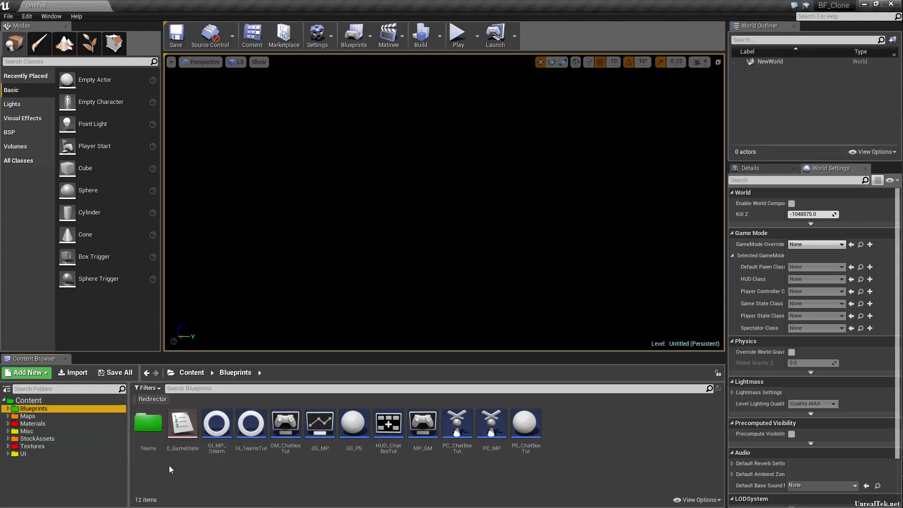
- Check the Teams folder inside Blueprints, and create a new folder named GameModes in Blueprints
double_click(148, 425)
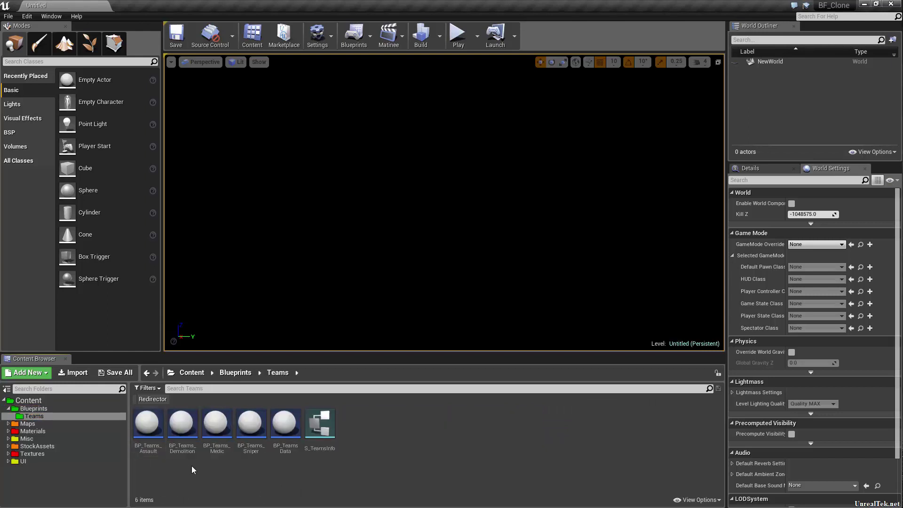
click(69, 410)
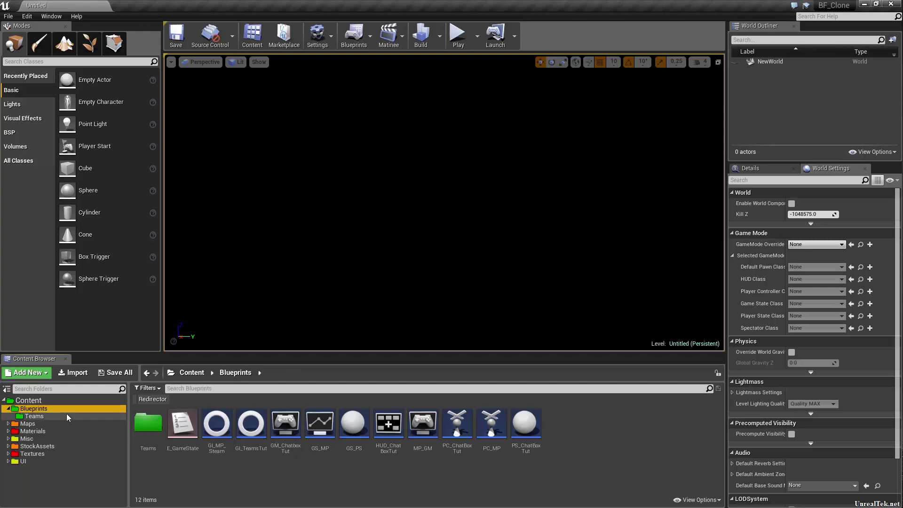
right_click(288, 484)
click(332, 244)
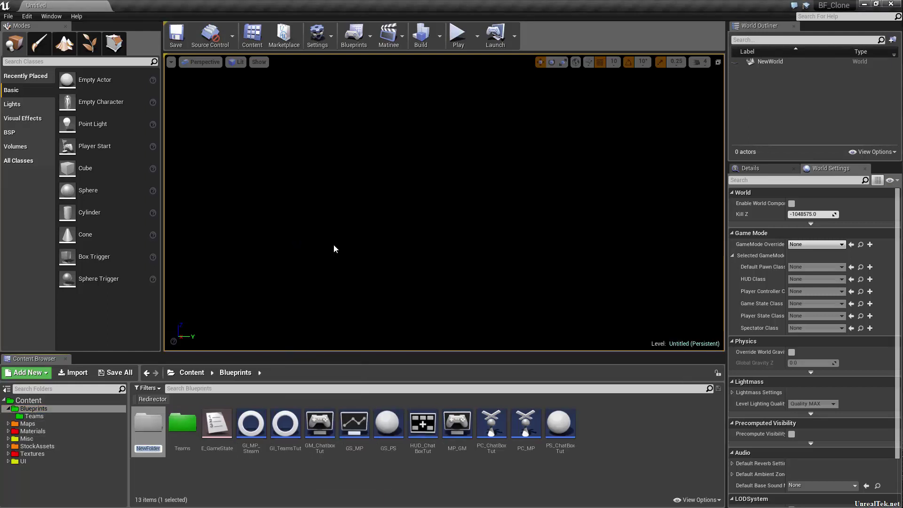
text(GameModes)
key(Return)
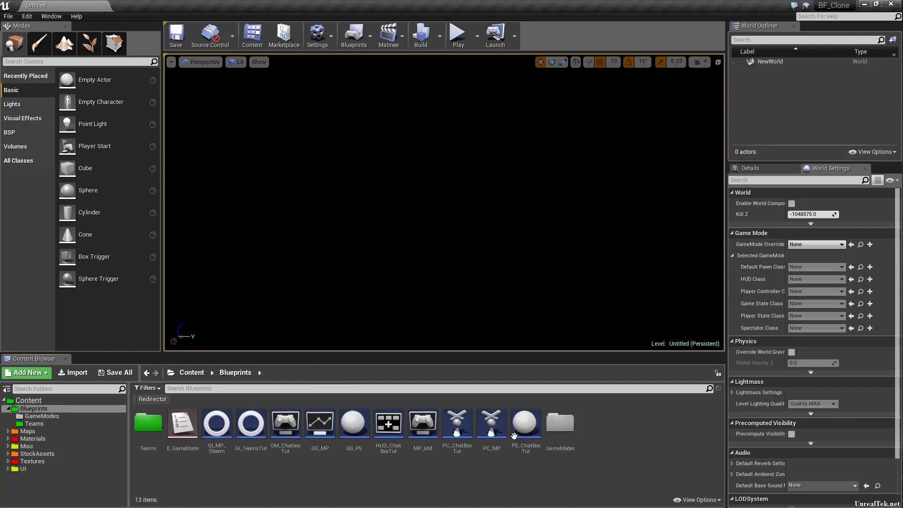
- Set the color of the GameModes folder to red
right_click(572, 444)
mouse_move(633, 348)
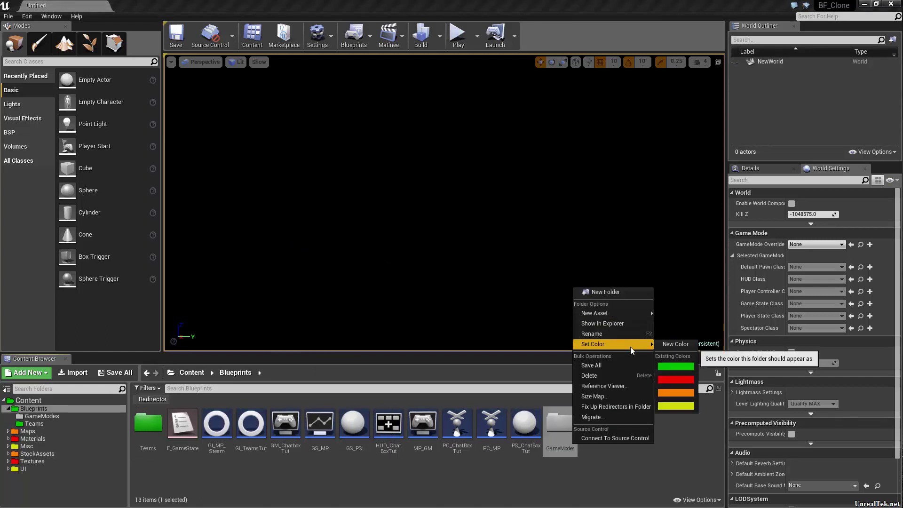
click(676, 381)
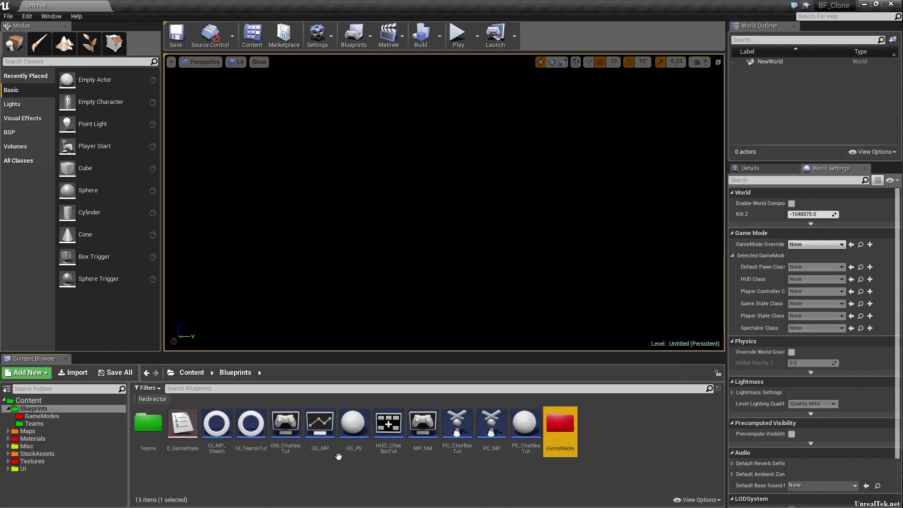
- Move the GM_ChatboxTut and MP_GM blueprints into the GameModes folder
click(280, 455)
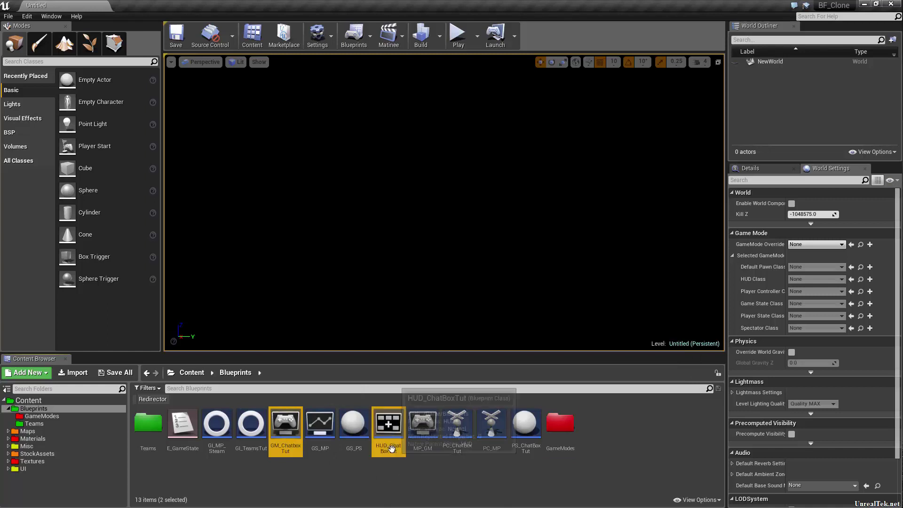
ctrl+click(423, 429)
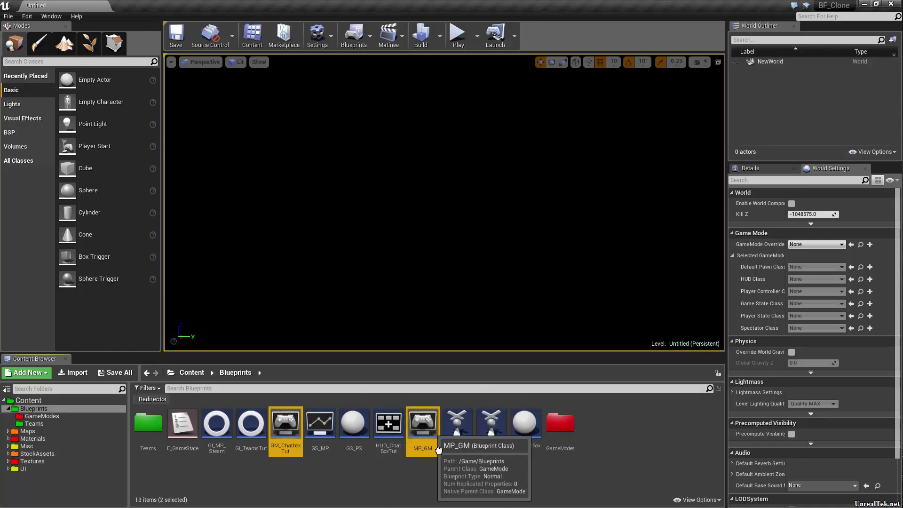
drag(422, 429, 561, 427)
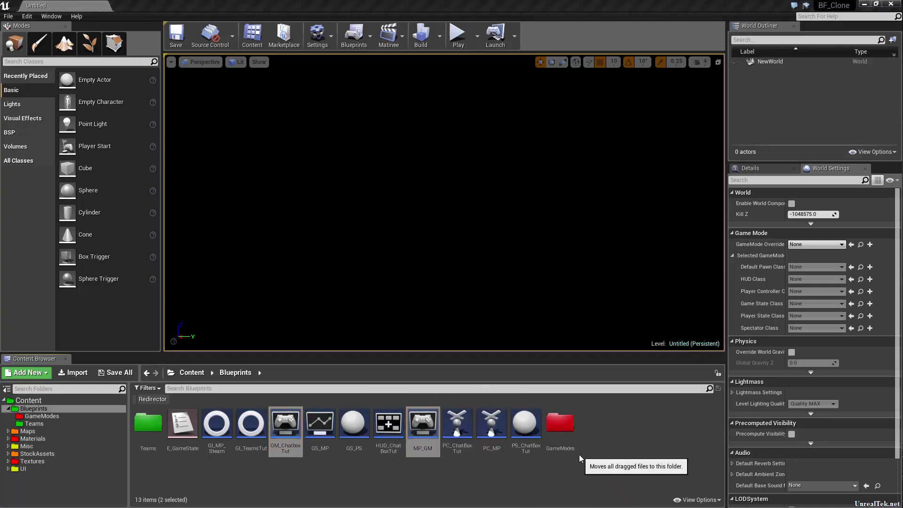
click(579, 453)
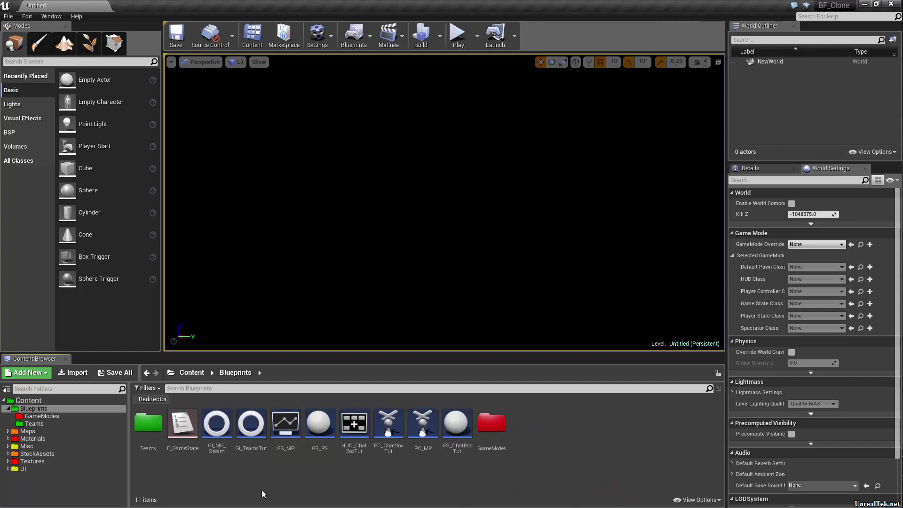
- Filter the Blueprints folder for redirectors, fix up the MP_GM redirector, and turn the filter off again
click(164, 400)
right_click(155, 423)
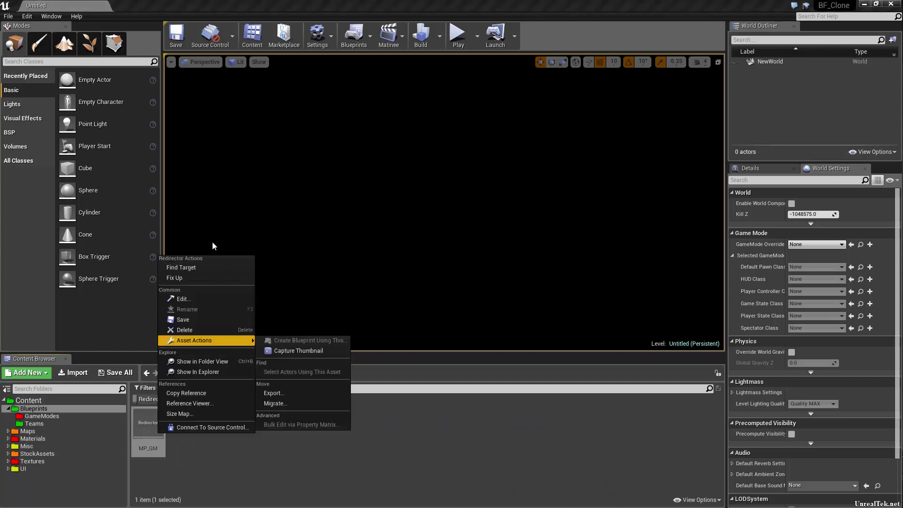
click(177, 277)
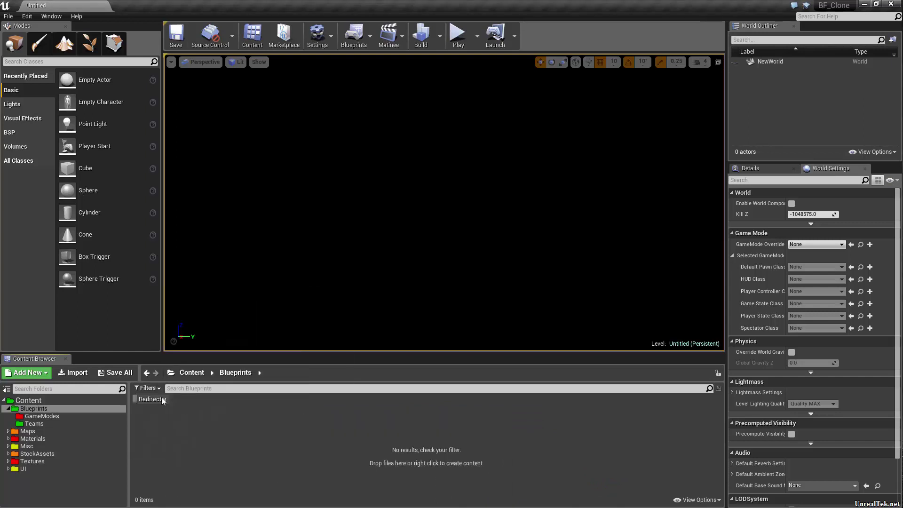
click(139, 400)
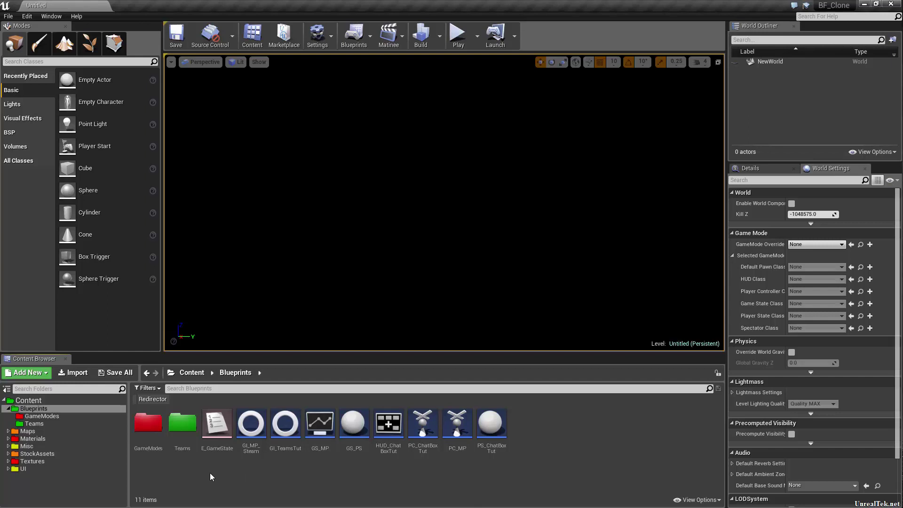
- Review the contents of each top-level folder and the Blueprints subfolders, checking the Content root for redirectors
click(43, 430)
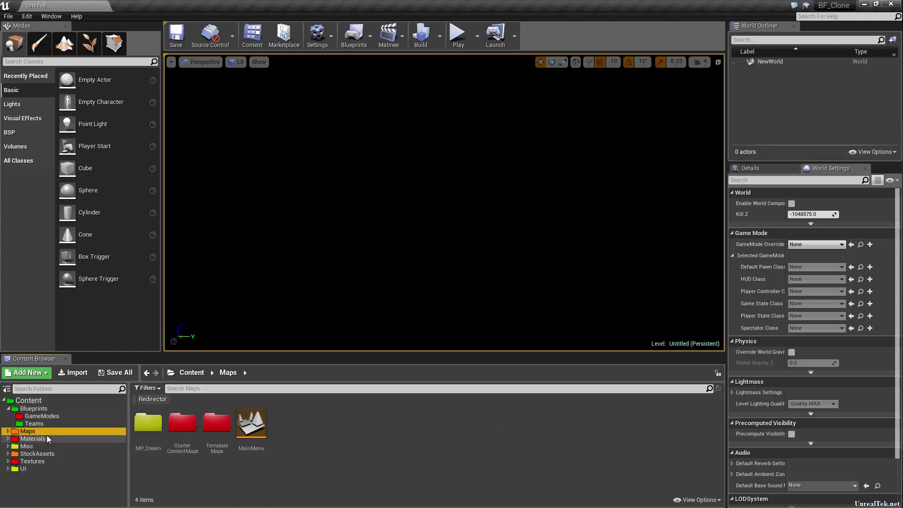
click(55, 438)
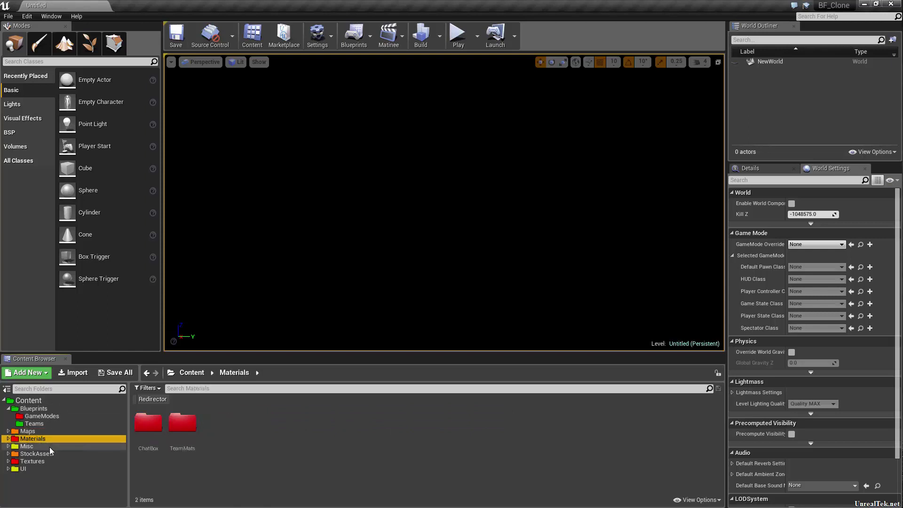
click(49, 447)
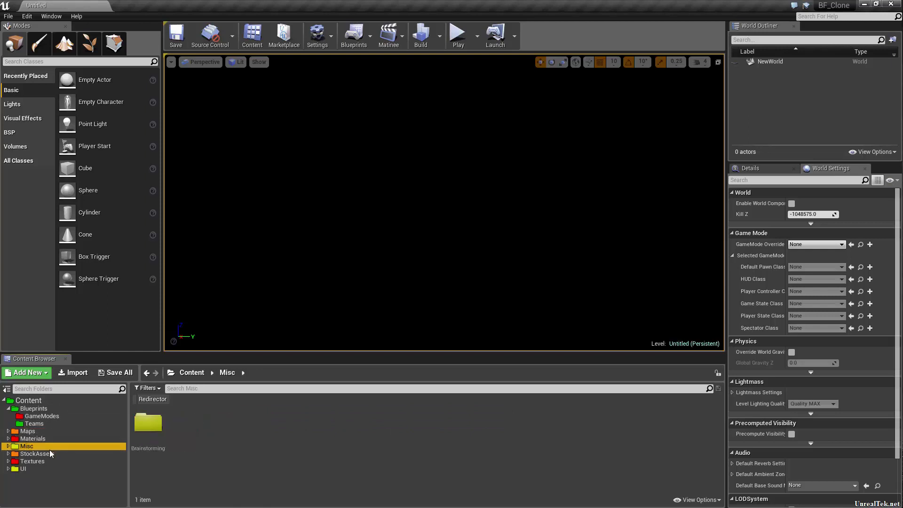
click(49, 454)
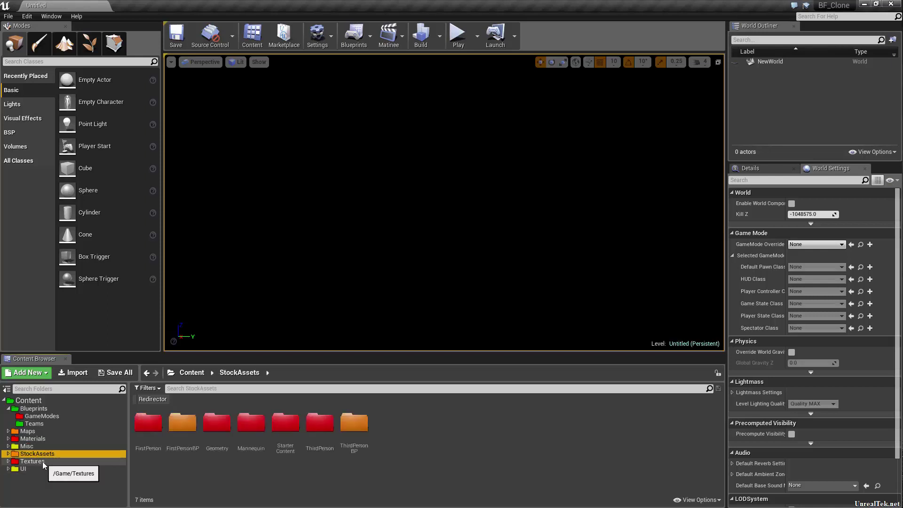
click(42, 461)
click(45, 469)
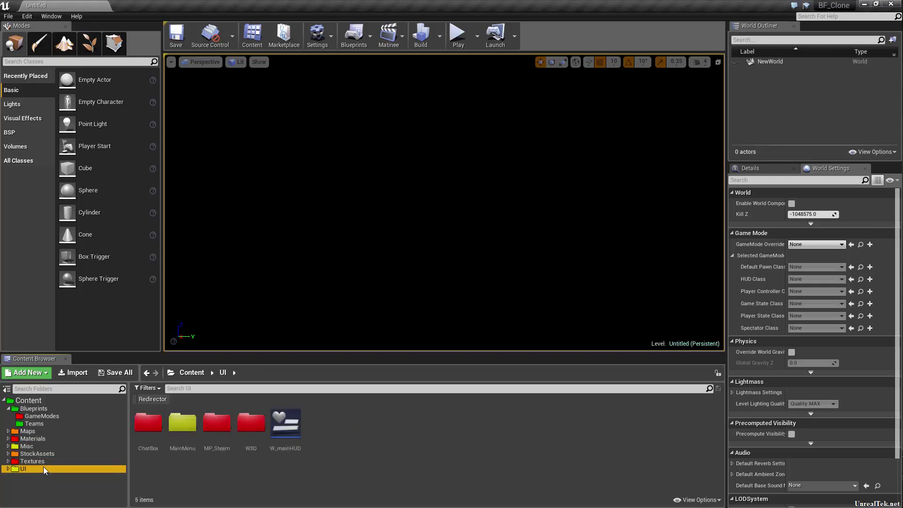
click(53, 400)
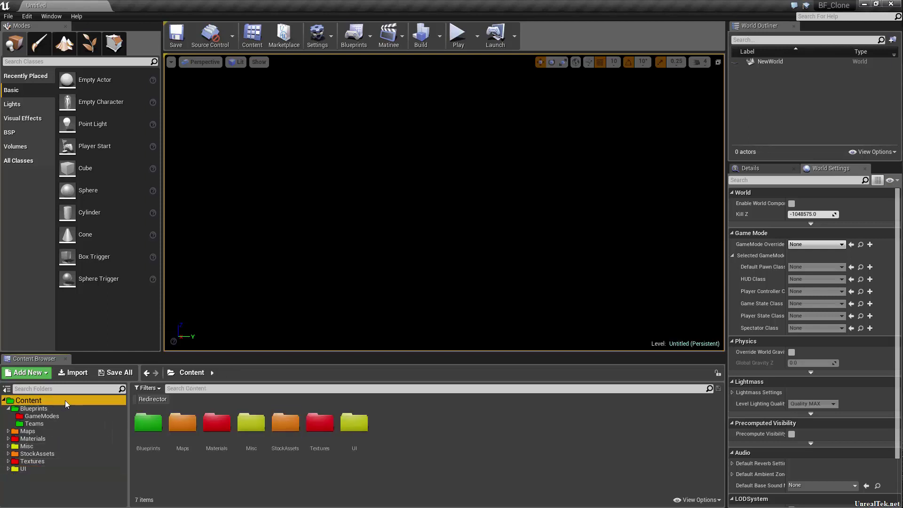
click(154, 402)
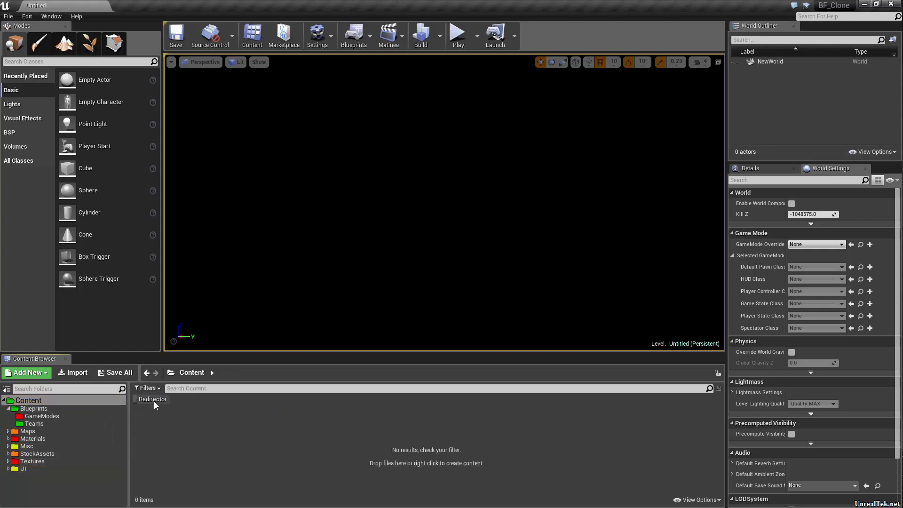
click(154, 400)
click(106, 408)
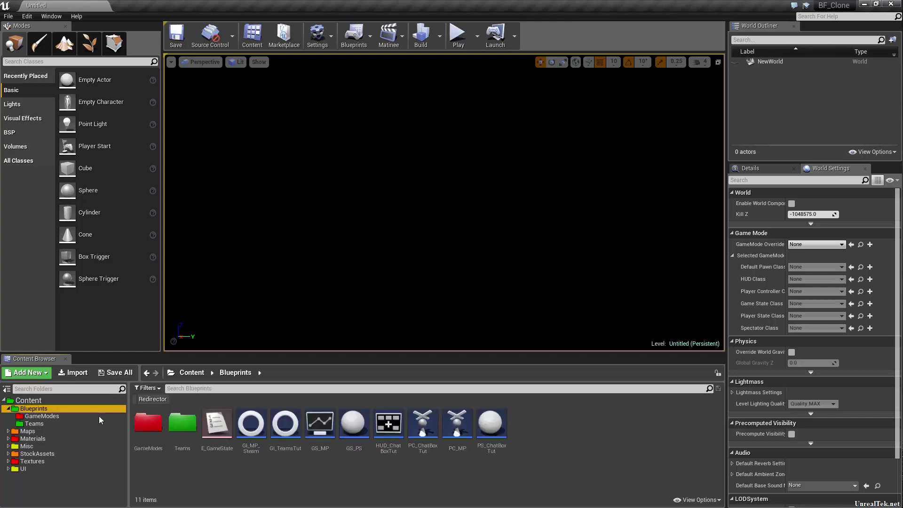
click(98, 415)
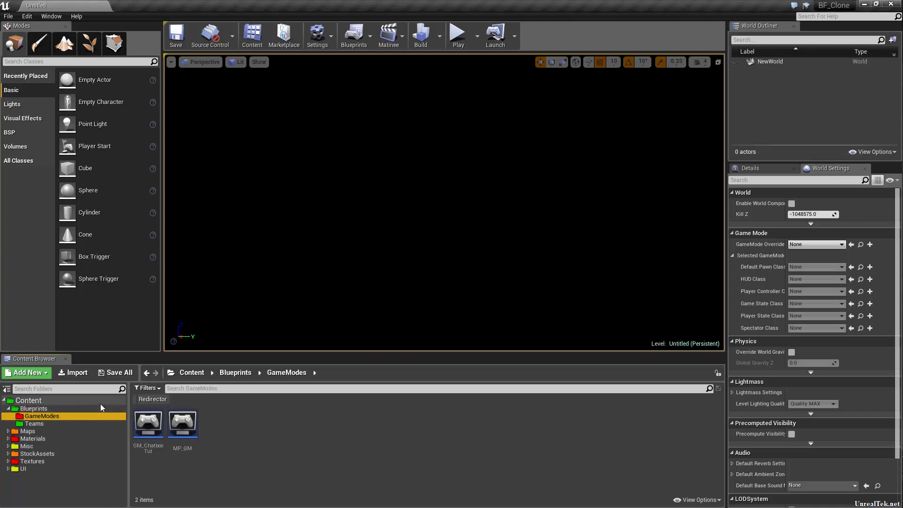
click(80, 419)
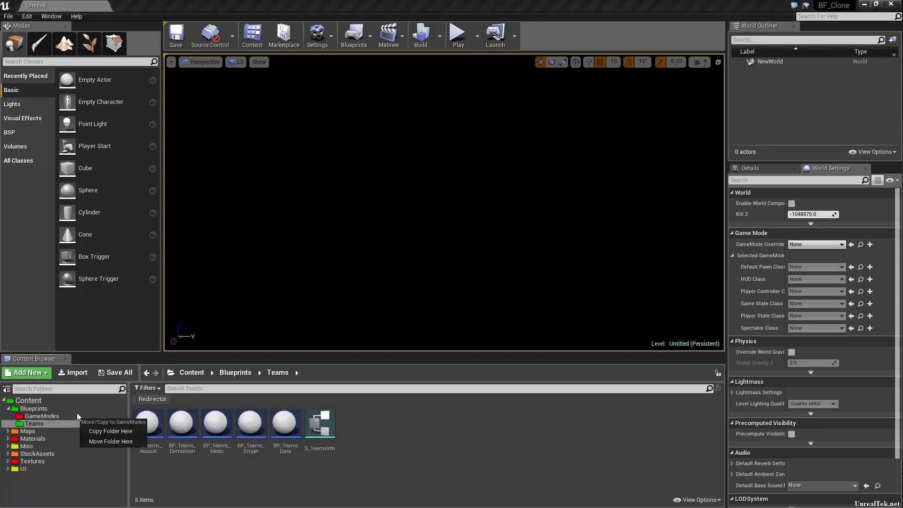
click(76, 410)
click(76, 415)
click(76, 409)
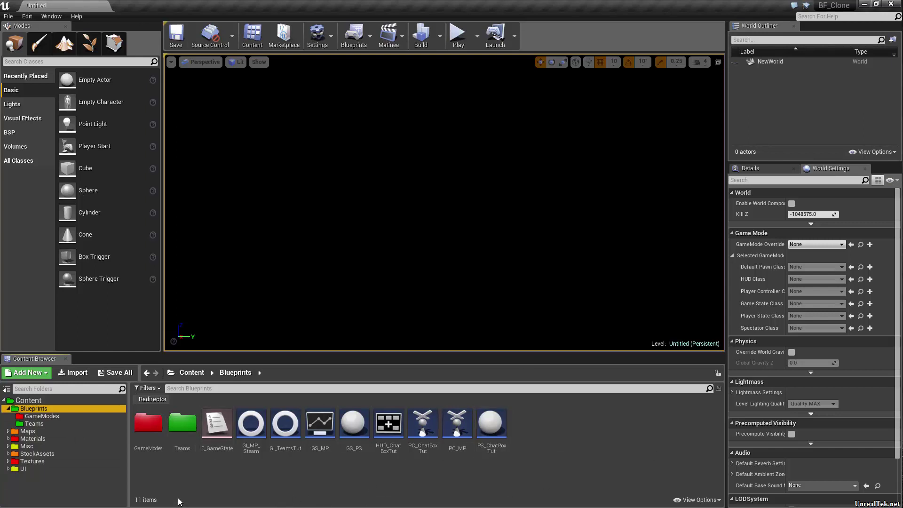
- Open the zBrainstorming blueprint from Misc/Brainstorming and examine the Prototype GUIS and Teams/Classes notes in its event graph
click(44, 460)
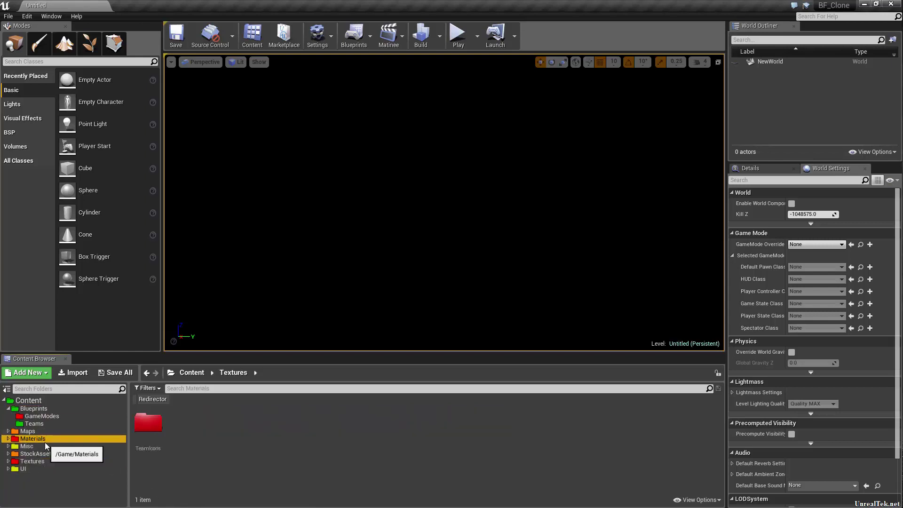
click(44, 441)
click(44, 447)
double_click(149, 448)
double_click(148, 426)
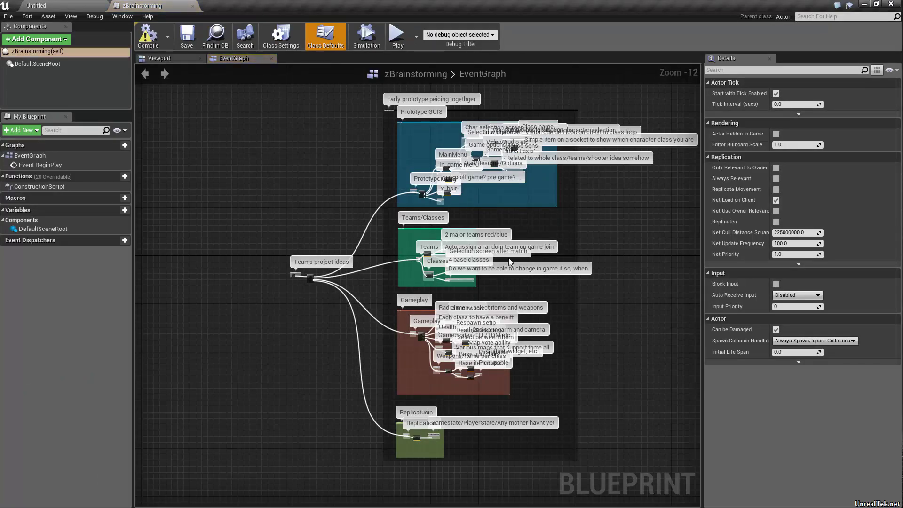
scroll(475, 118, up, 9)
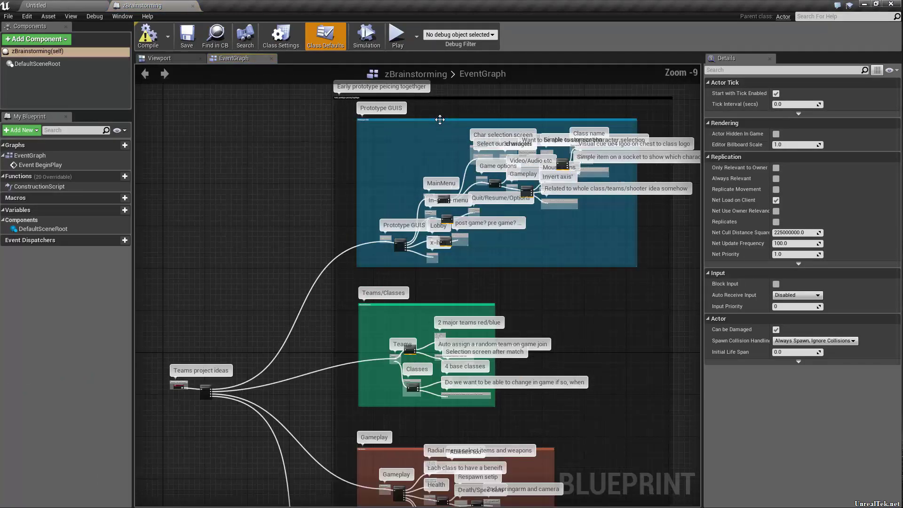
right_drag(571, 379, 287, 353)
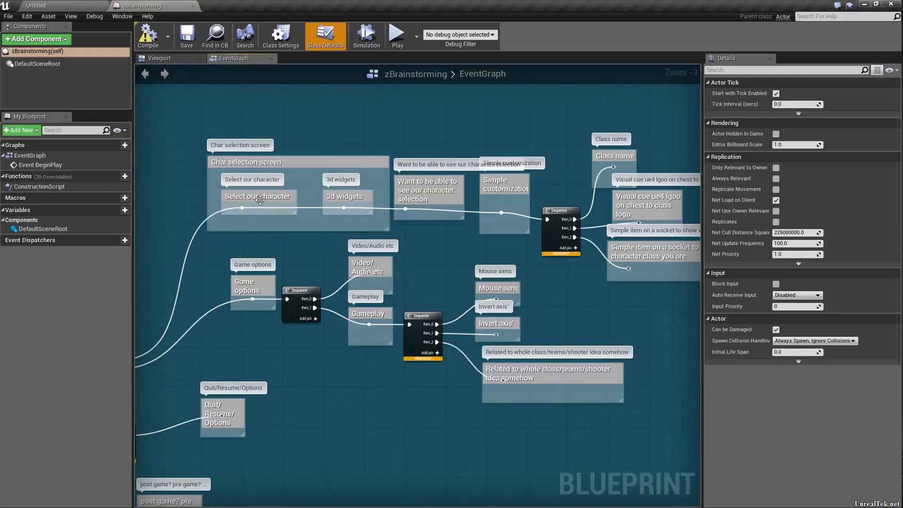
right_drag(667, 210, 534, 236)
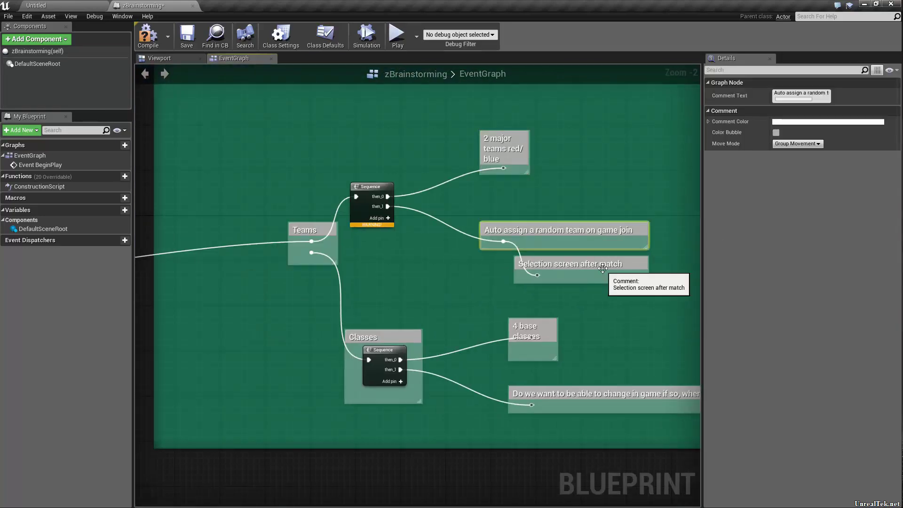
- Connect the base item class's Pickupable node to the "Outline, widget, etc." node in the Gameplay section
scroll(487, 249, down, 3)
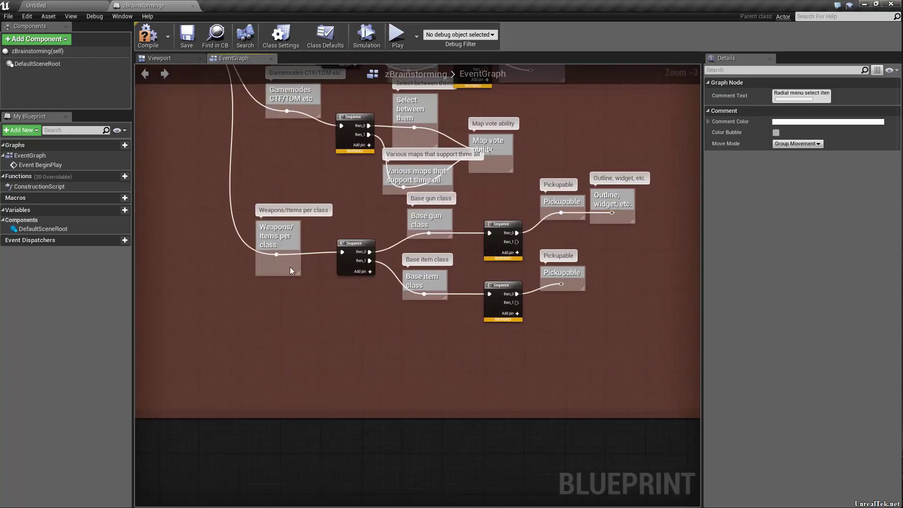
drag(562, 284, 612, 213)
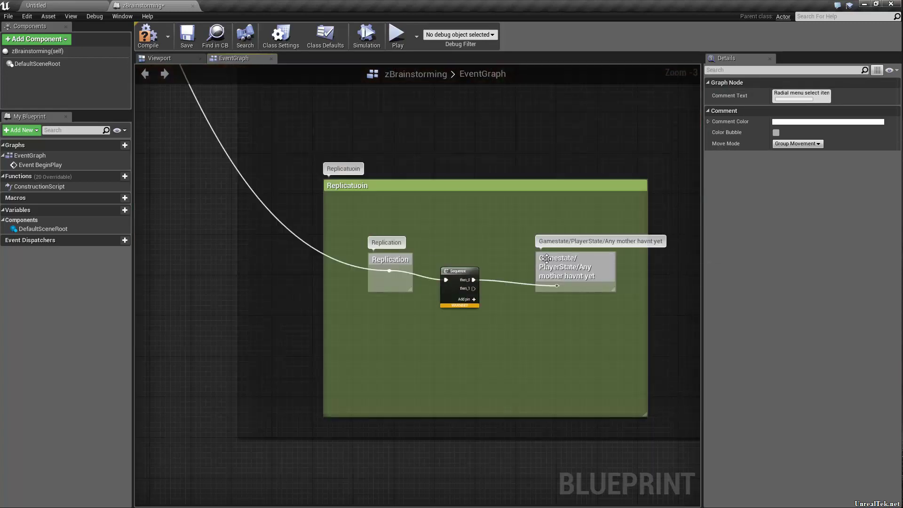
- Delete the Gamestate/PlayerState comment and its connected reroute node from the replication section
click(592, 279)
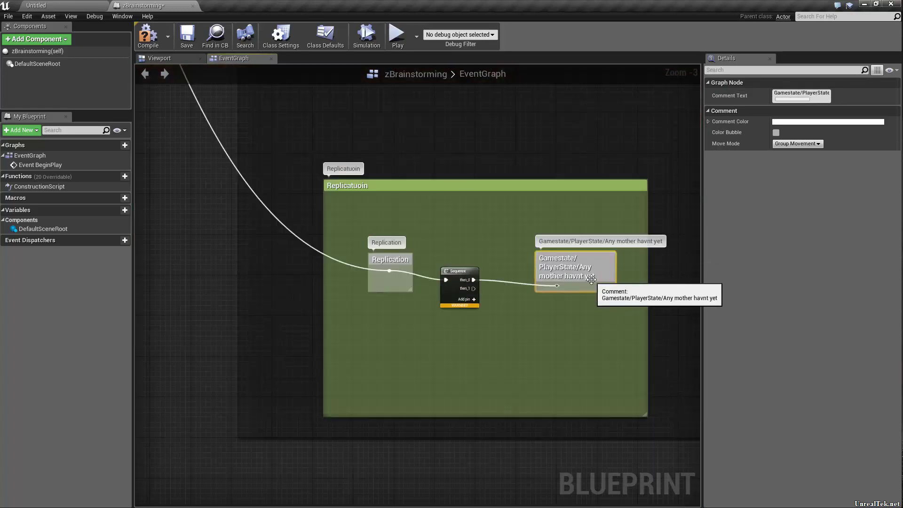
key(Delete)
click(557, 286)
key(Delete)
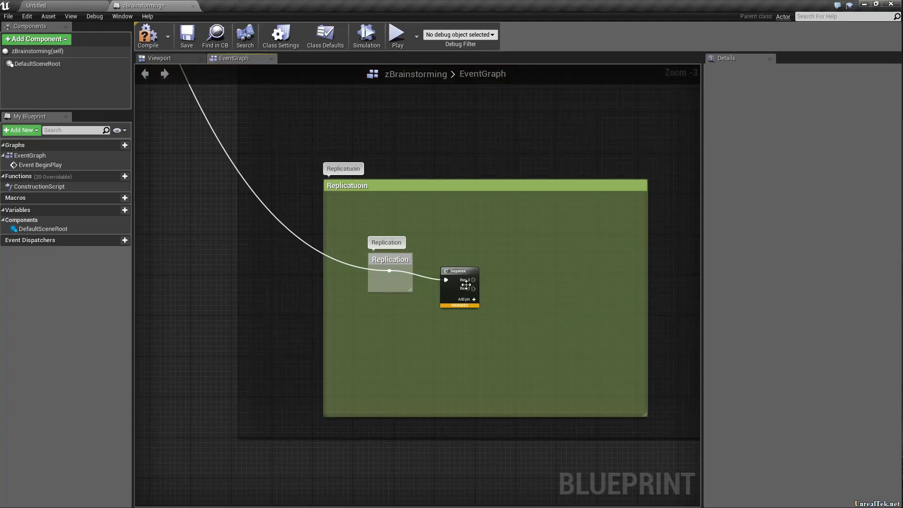
- Compile and save the zBrainstorming blueprint, and close the compiler results
scroll(466, 285, down, 9)
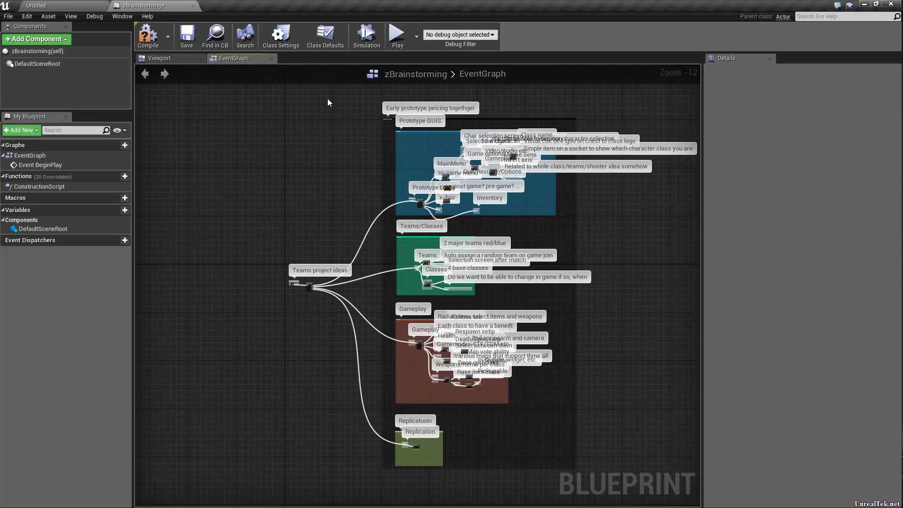
click(153, 39)
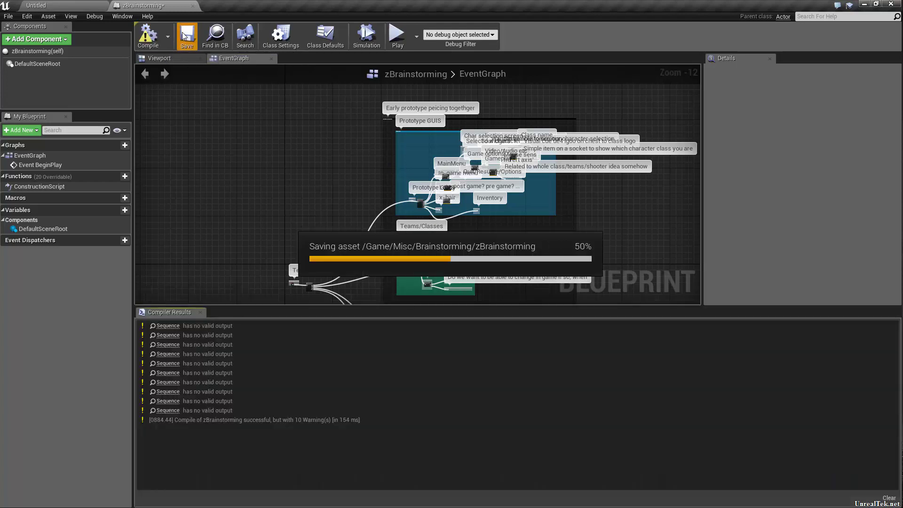
click(200, 311)
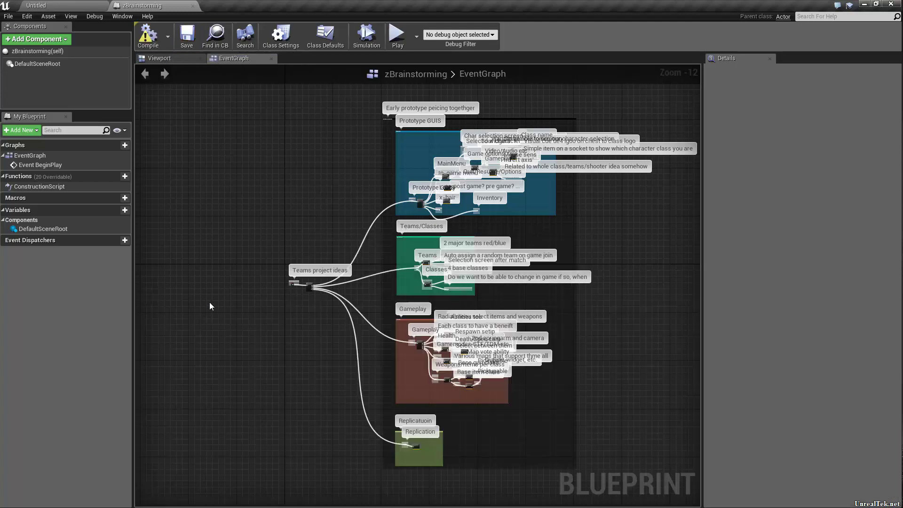
- Return to the level editor and open the Blueprints folder
click(87, 5)
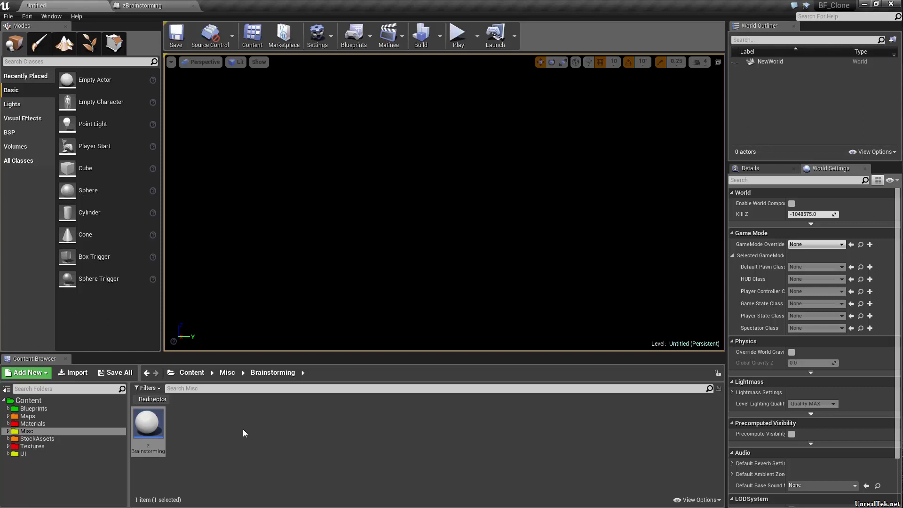
click(75, 409)
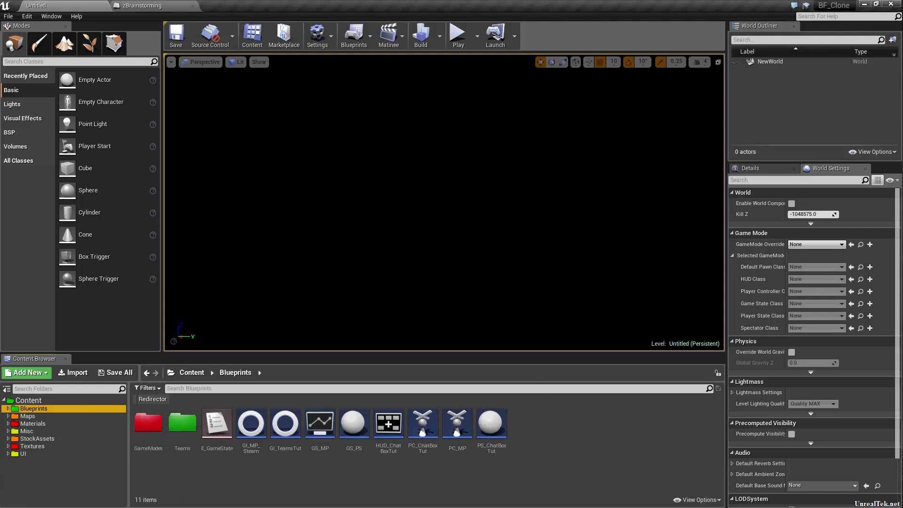